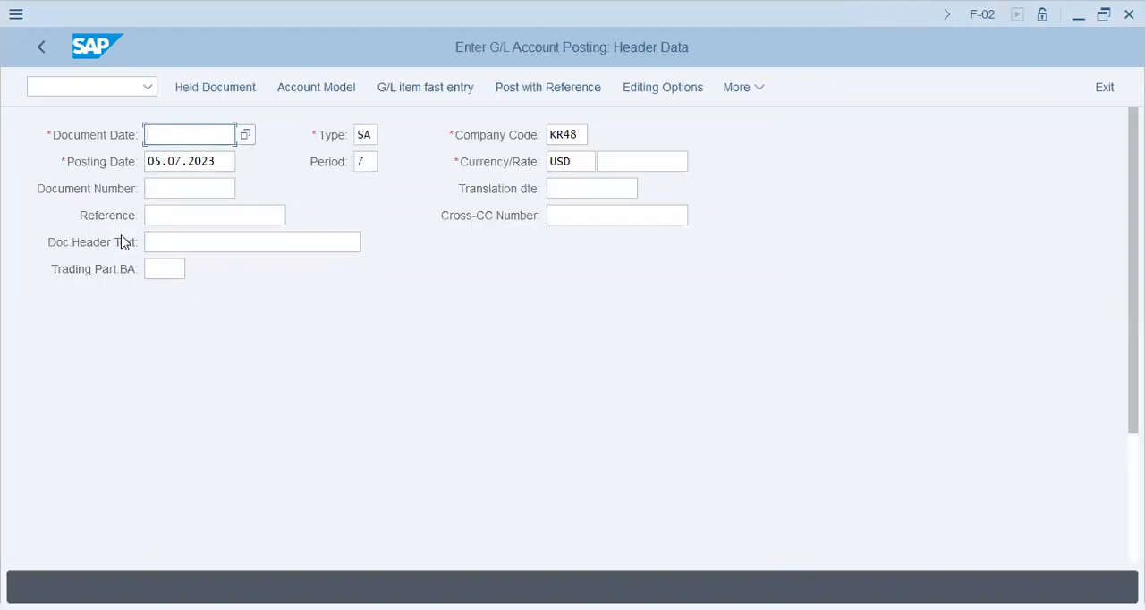
- Copy the posting date 05.07.2023 into the document date of the G/L posting header
key("Tab")
key("shift+Right")
key("shift+Right")
key("shift+Right")
key("shift+Right")
key("shift+Right")
key("shift+Right")
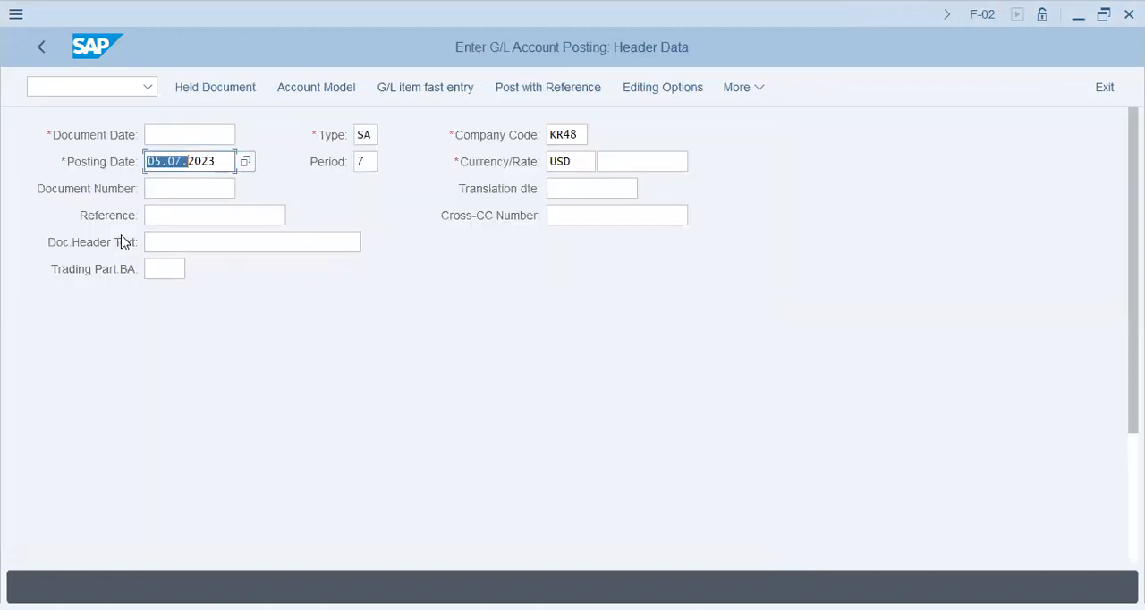
key("shift+Right")
key("shift+Right")
key("shift+Right")
key("shift+Right")
key("ctrl+c")
key("shift+Tab")
key("ctrl+v")
- Set the document header's reference to July/830
key("Tab")
key("Tab")
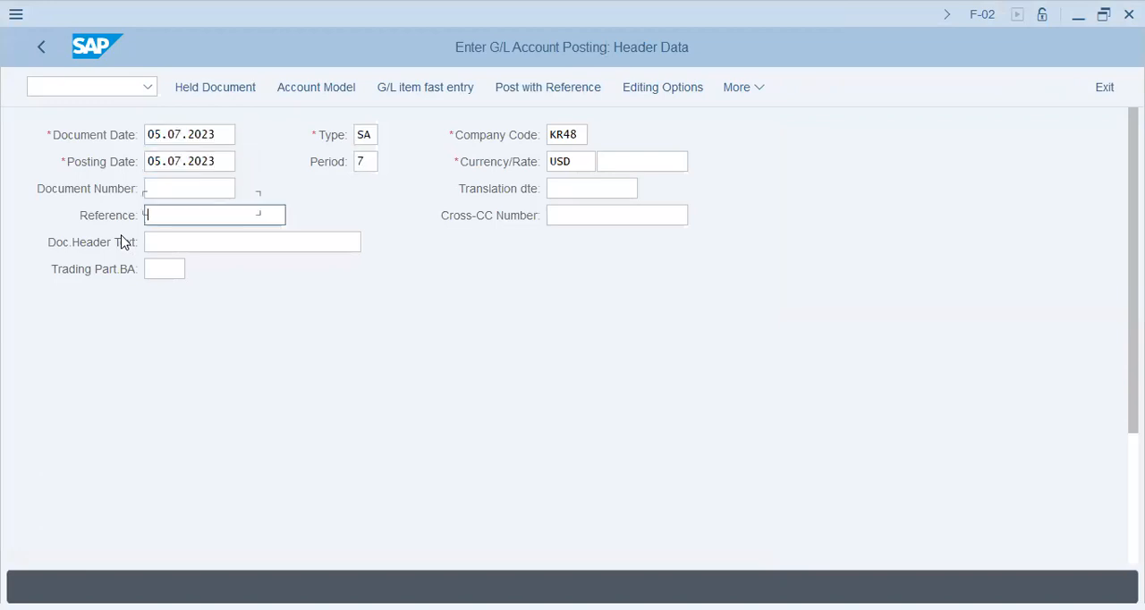
type("July/830")
key("Down")
key("Down")
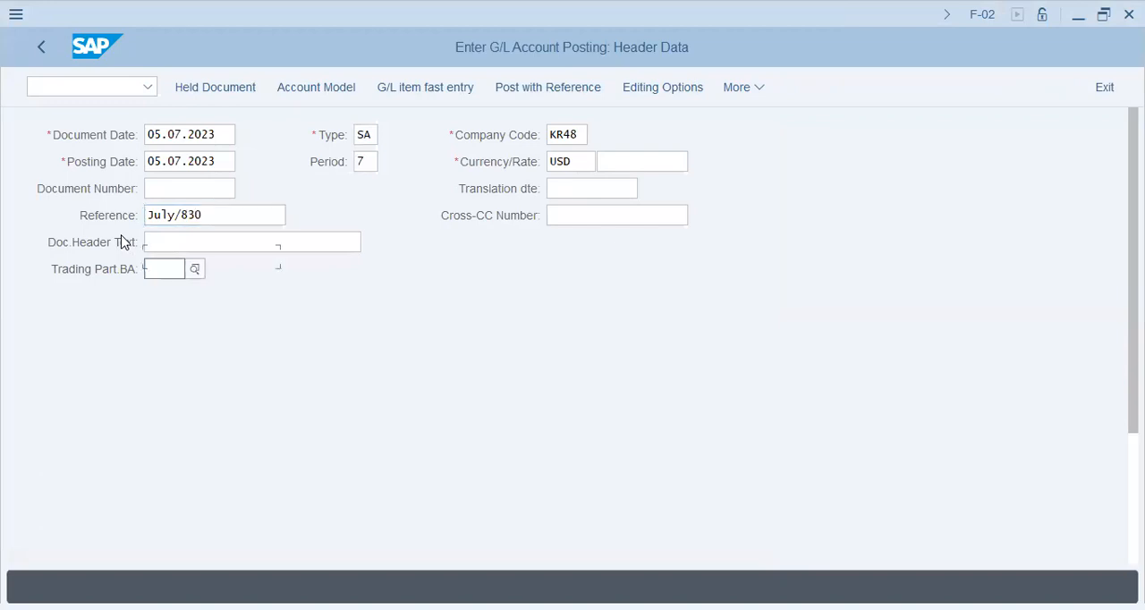
- Enter G/L account 30201 with posting key 40 as the first line item and open its details
key("Down")
key("Tab")
type("2")
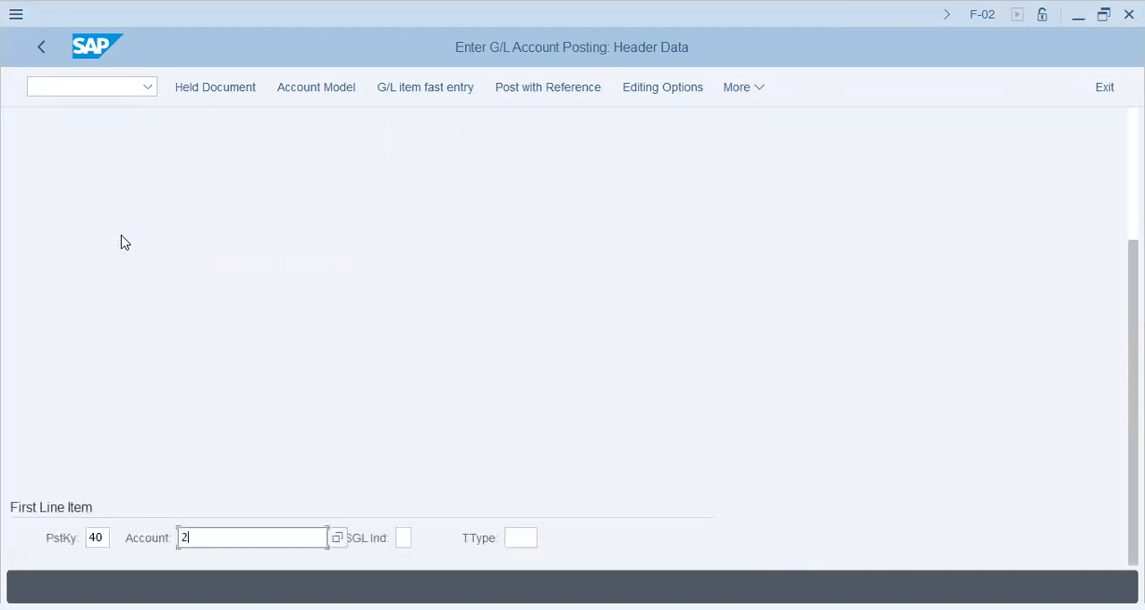
type("02")
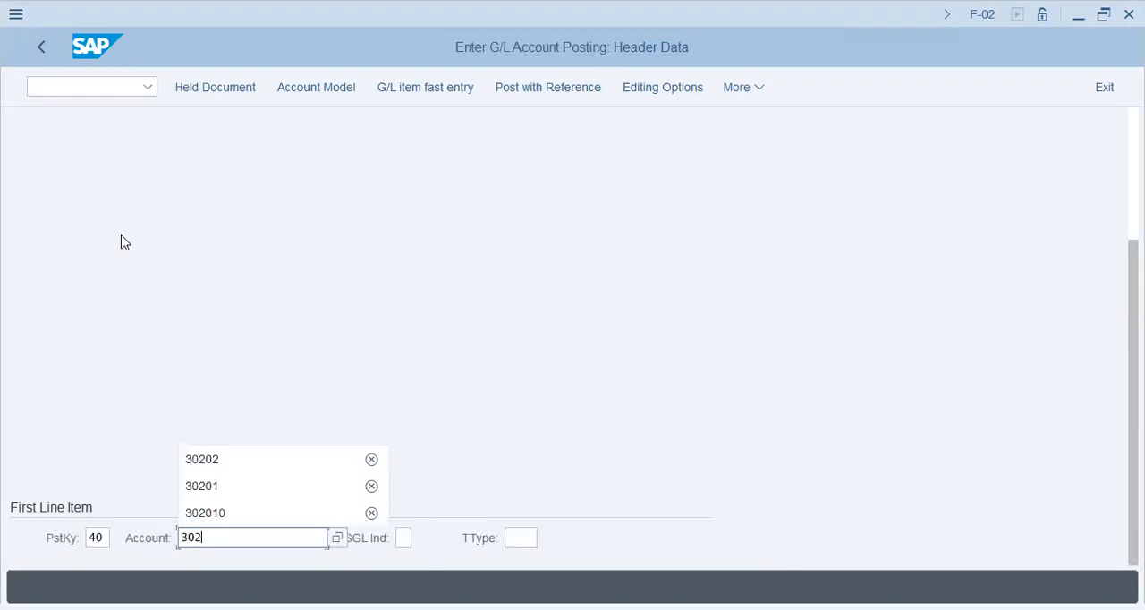
type("01")
key("Return")
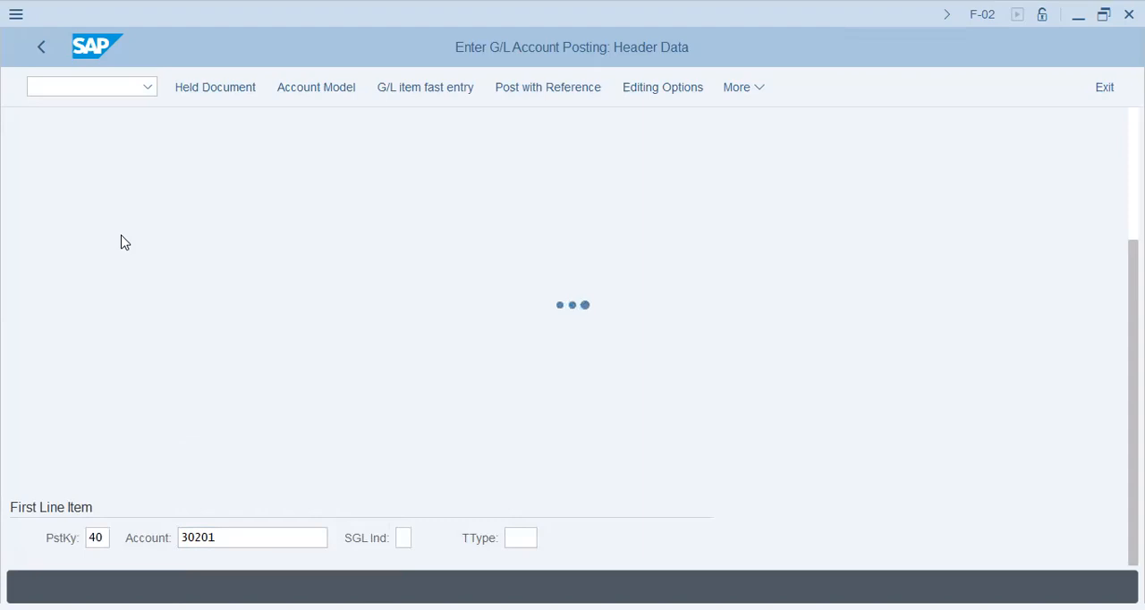
- Set the debit item's amount to 830 USD and its assignment to 830/July
type("830")
key("Tab")
key("Tab")
key("Tab")
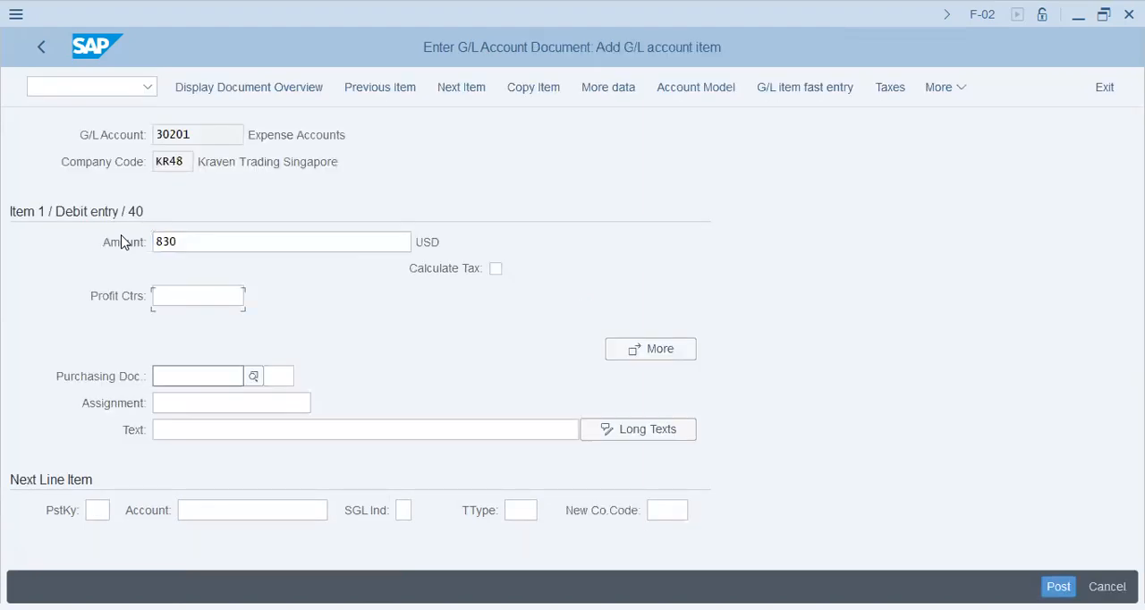
key("Tab")
key("Tab")
type("830")
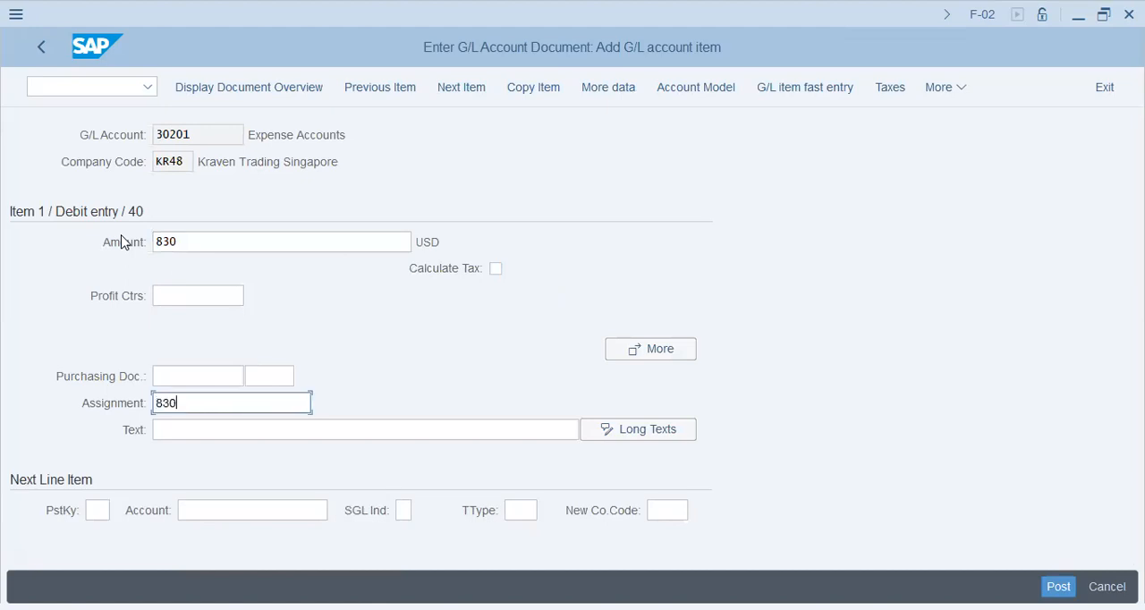
type("/July")
key("Tab")
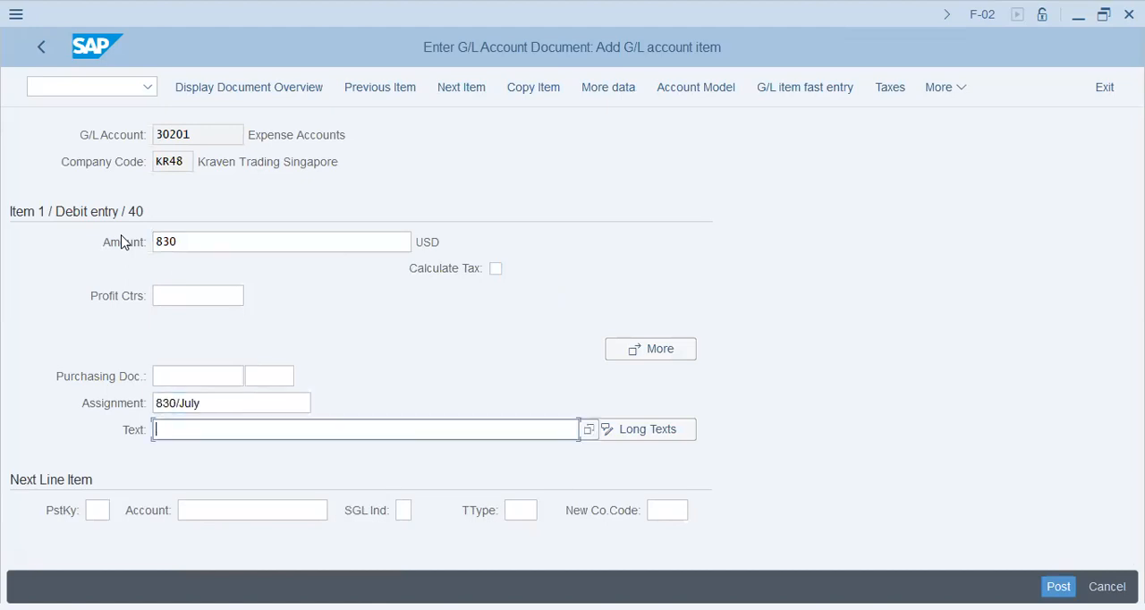
- Copy the debit item's assignment 830/July into its text
key("shift+Tab")
key("ctrl+c")
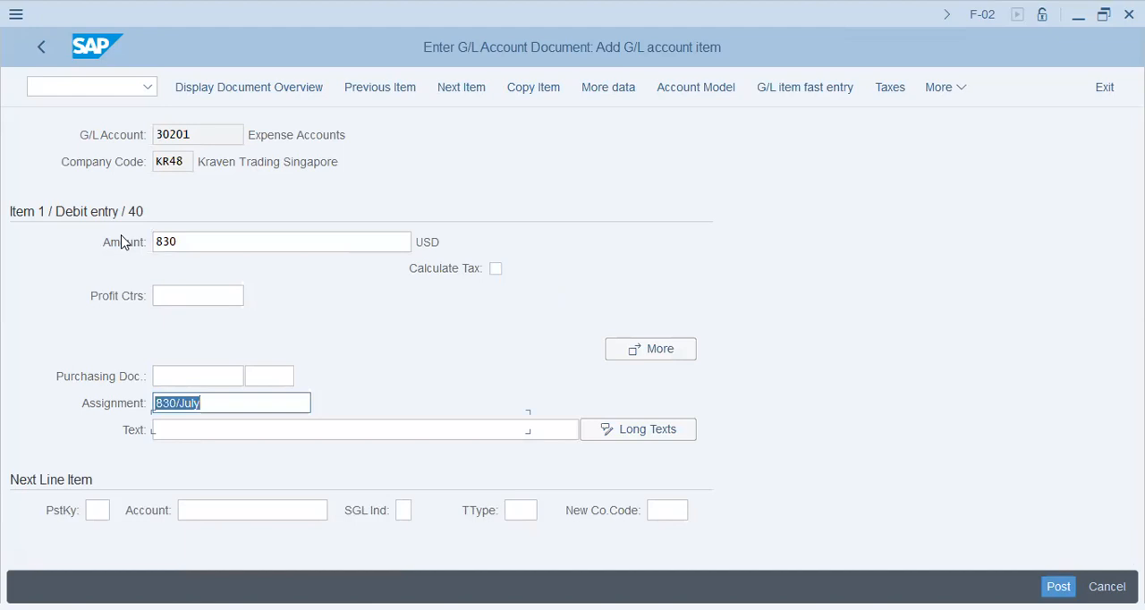
key("Tab")
key("ctrl+v")
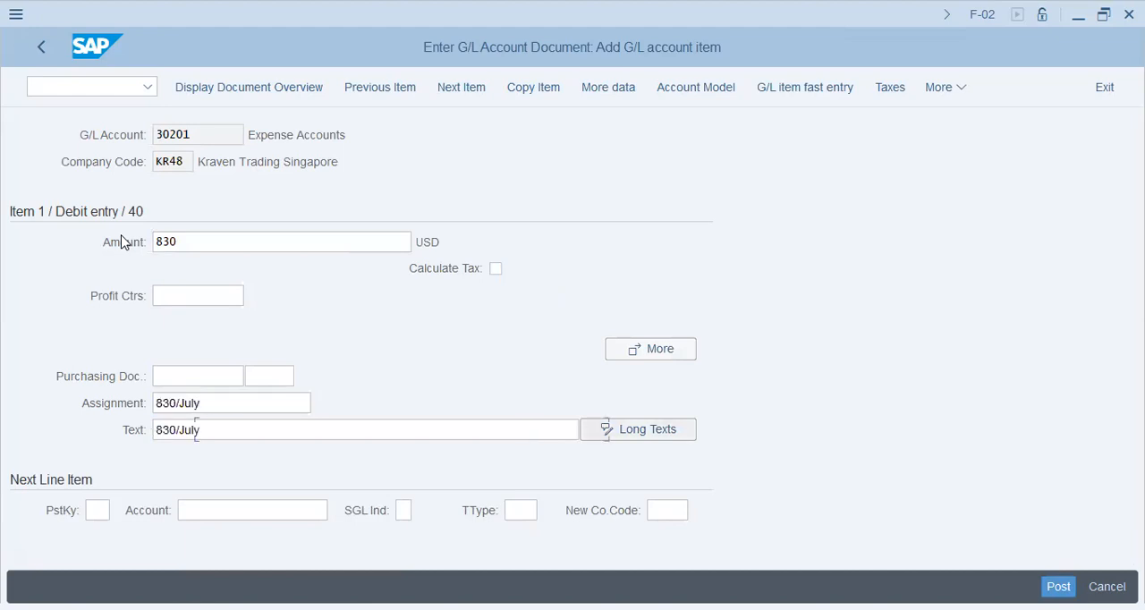
- Add a credit line item with posting key 50 and G/L account 10101
key("Tab")
type("50")
key("Tab")
type("10101")
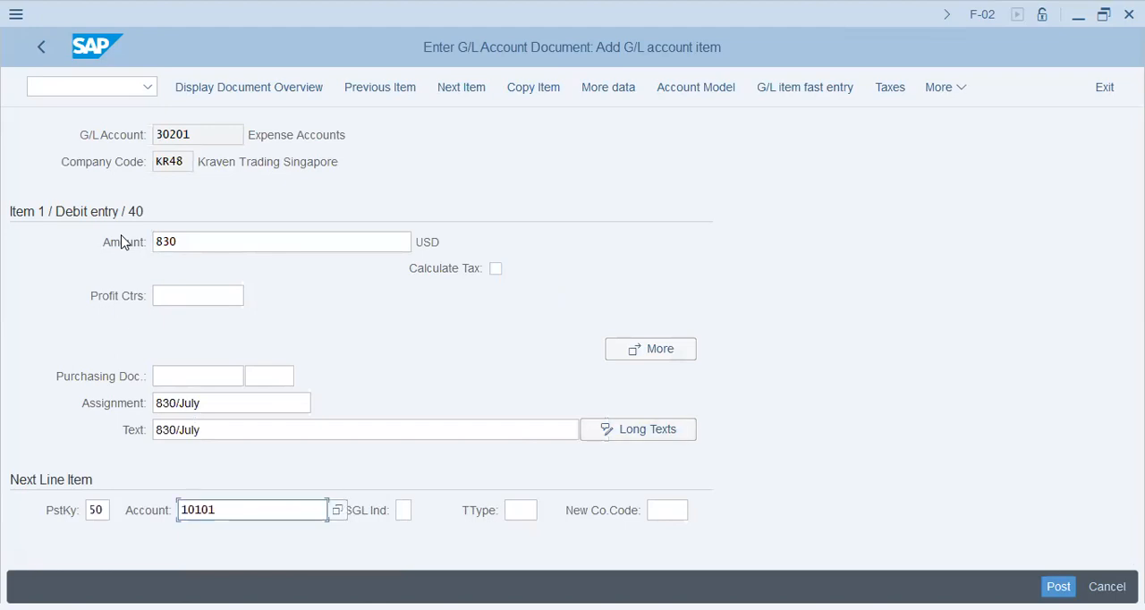
key("Return")
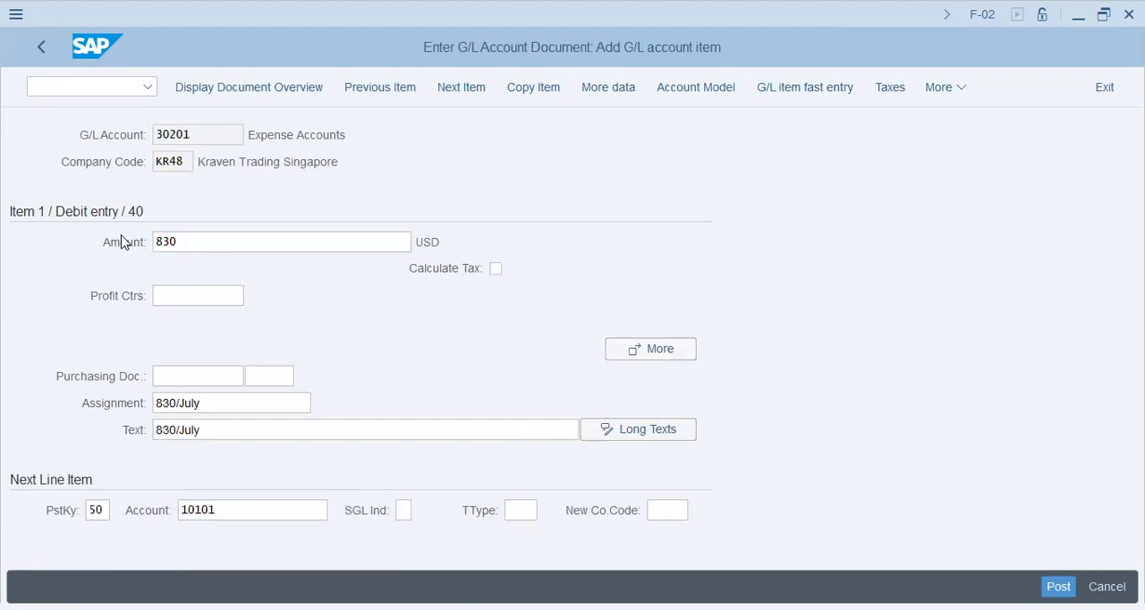
- Fill in the credit item with amount * to balance the document and 830/July as assignment and text
type("*")
key("Tab")
key("Tab")
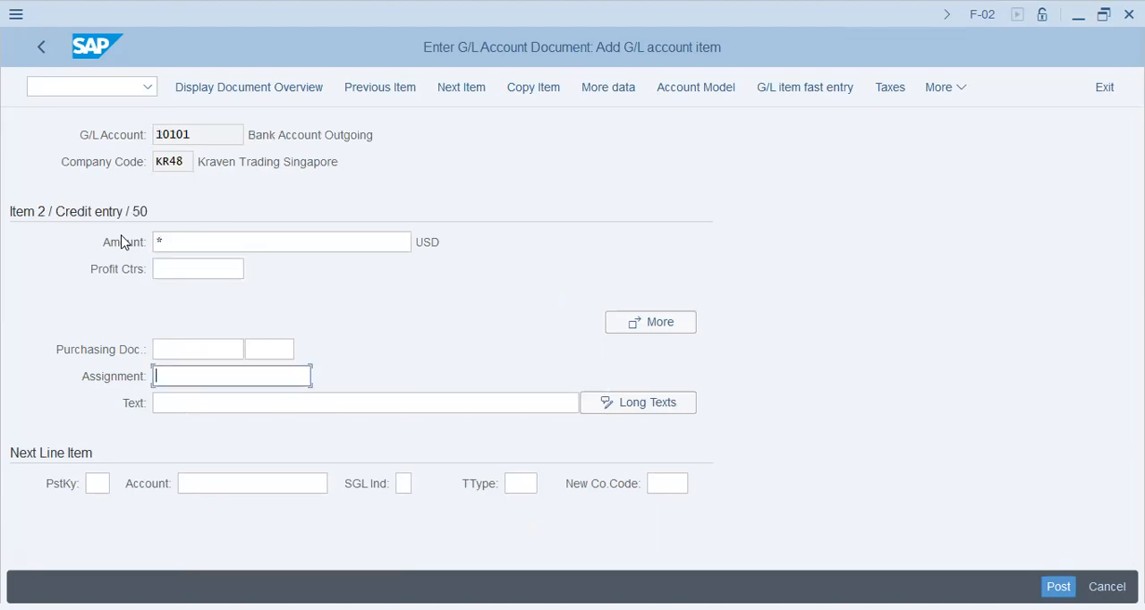
key("Down")
key("Tab")
key("Down")
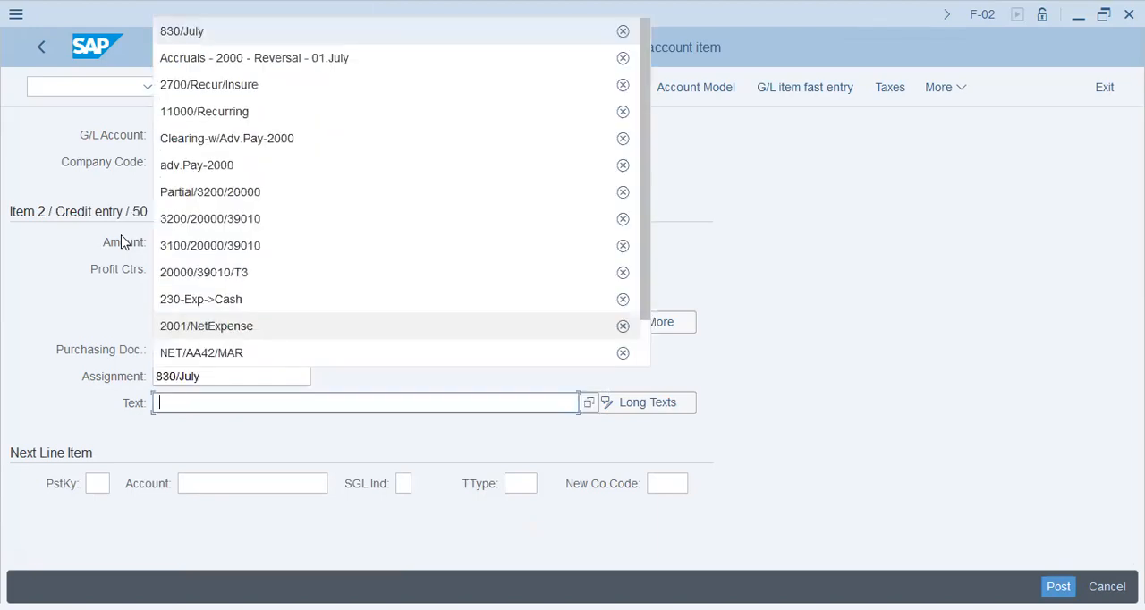
key("Return")
key("Return")
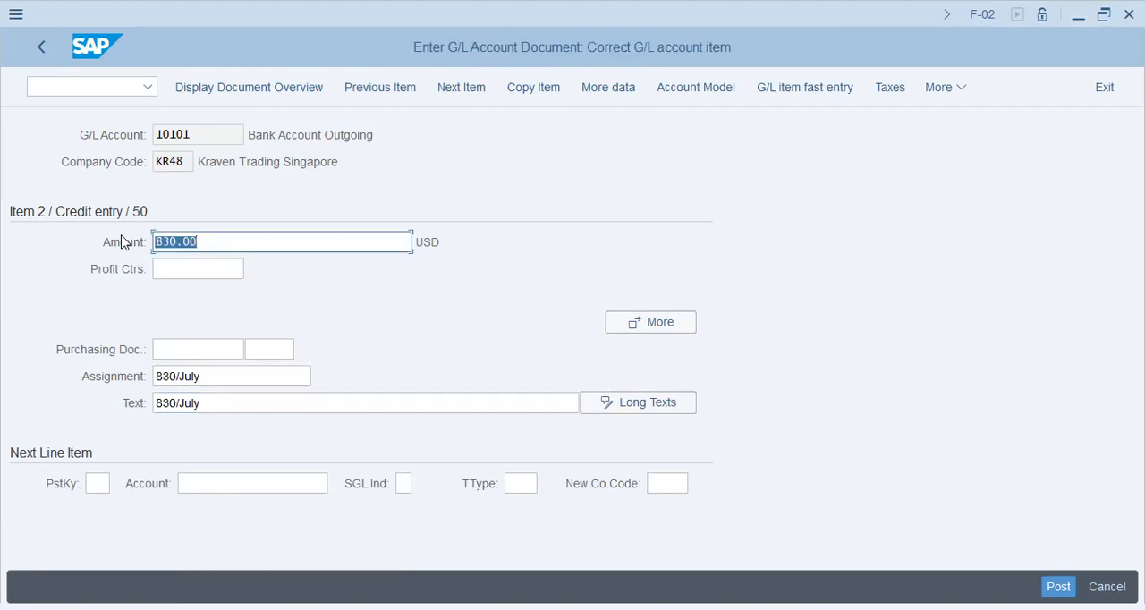
- Park the 830 USD document from its overview and copy the parked document's number
left_click(249, 87)
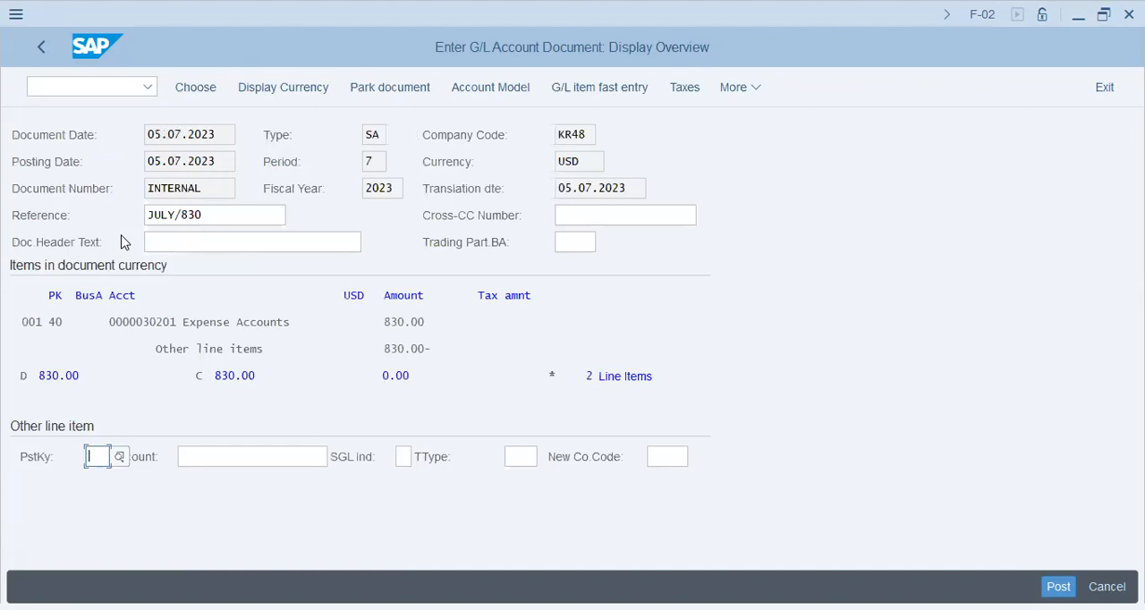
left_click(390, 87)
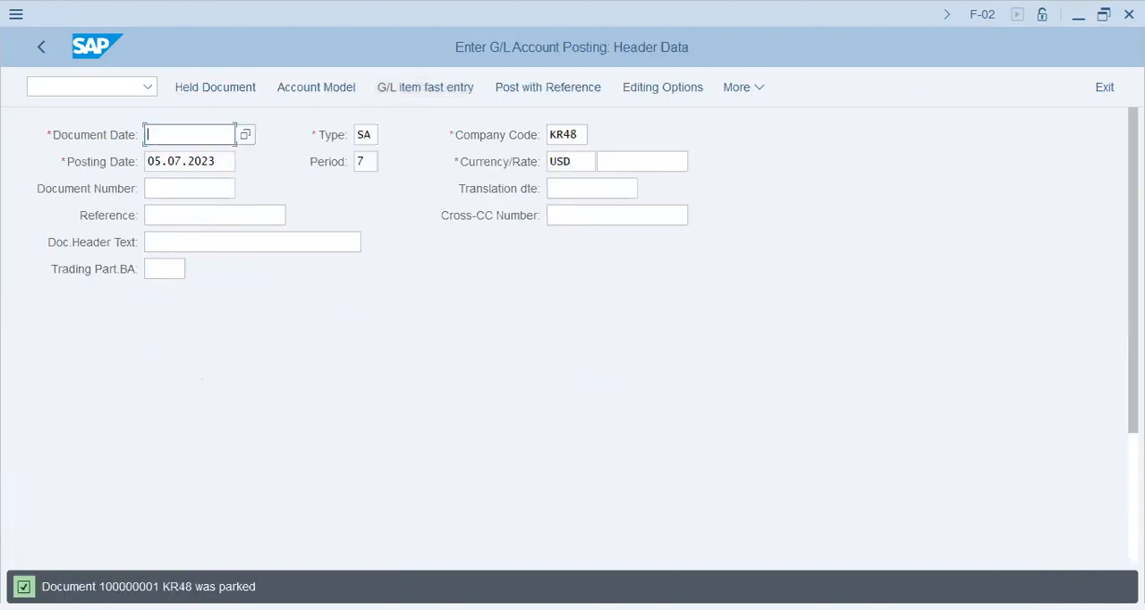
left_click_drag(99, 586, 171, 586)
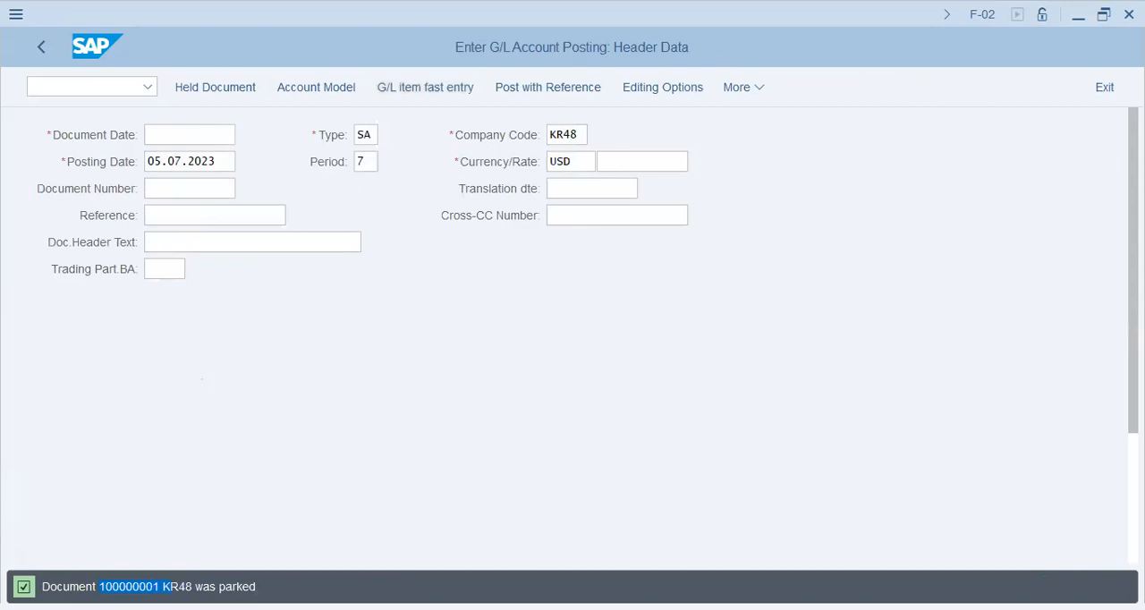
key("ctrl+c")
- Copy the posting date 05.07.2023 into the new document's document date
left_click(1, 170)
key("Tab")
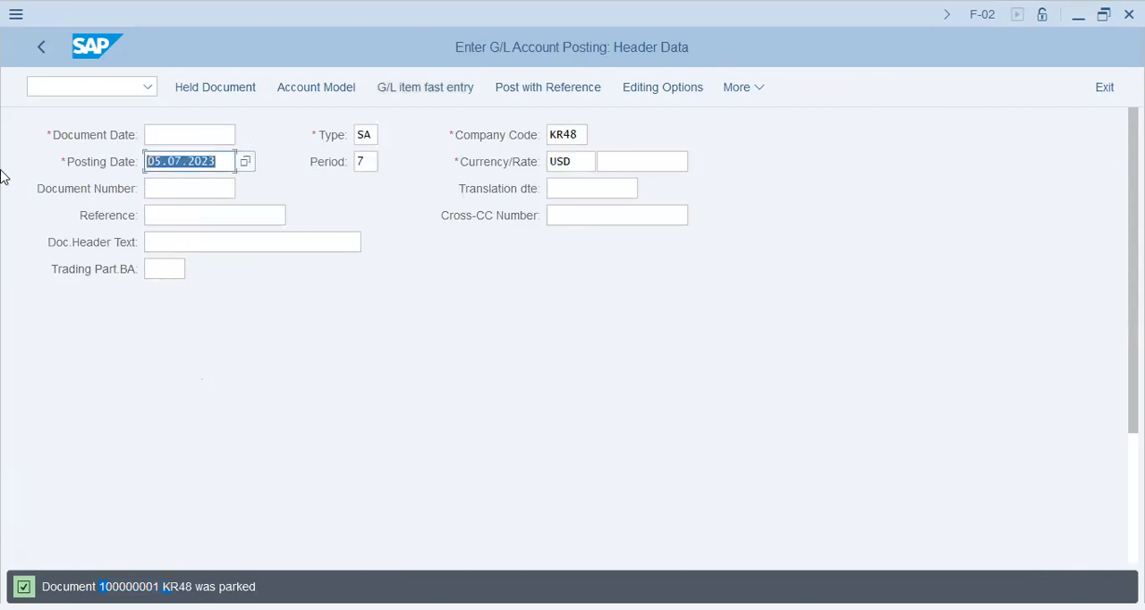
key("ctrl+c")
key("shift+Tab")
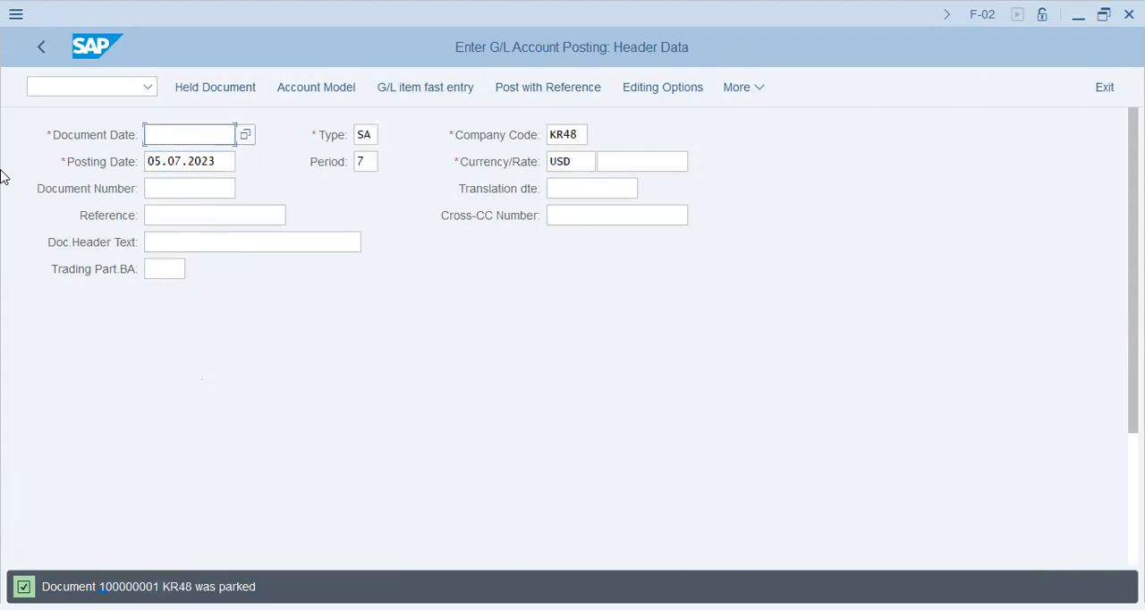
key("ctrl+v")
- Enter G/L account 30201 with posting key 40 as the new document's first line item and open its details
key("Tab")
key("Tab")
key("Tab")
type("202")
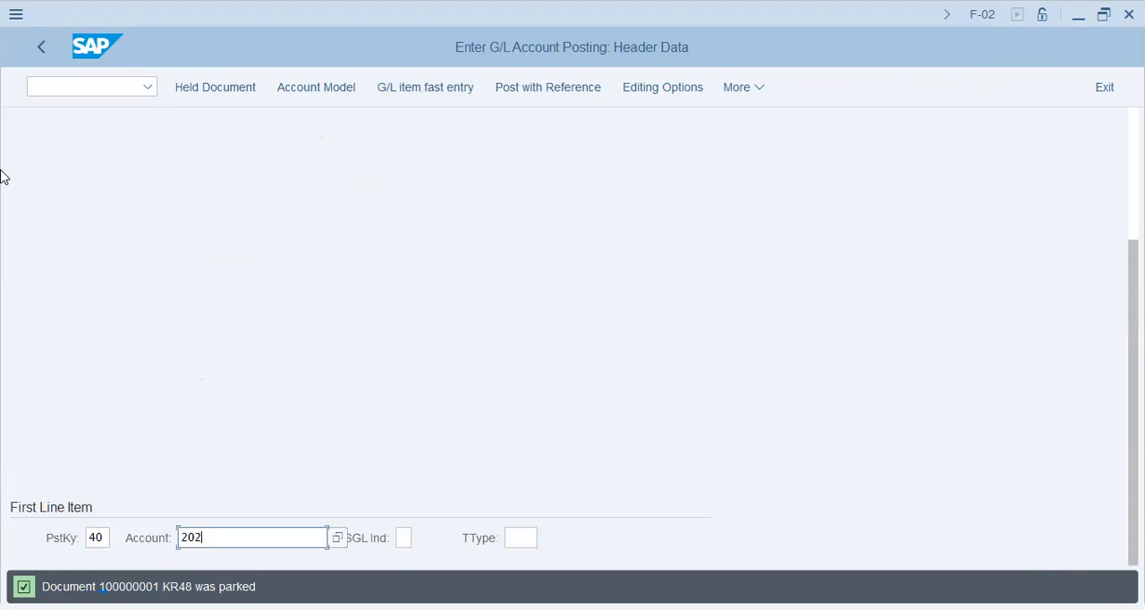
key("BackSpace")
key("BackSpace")
key("BackSpace")
type("30201")
key("Return")
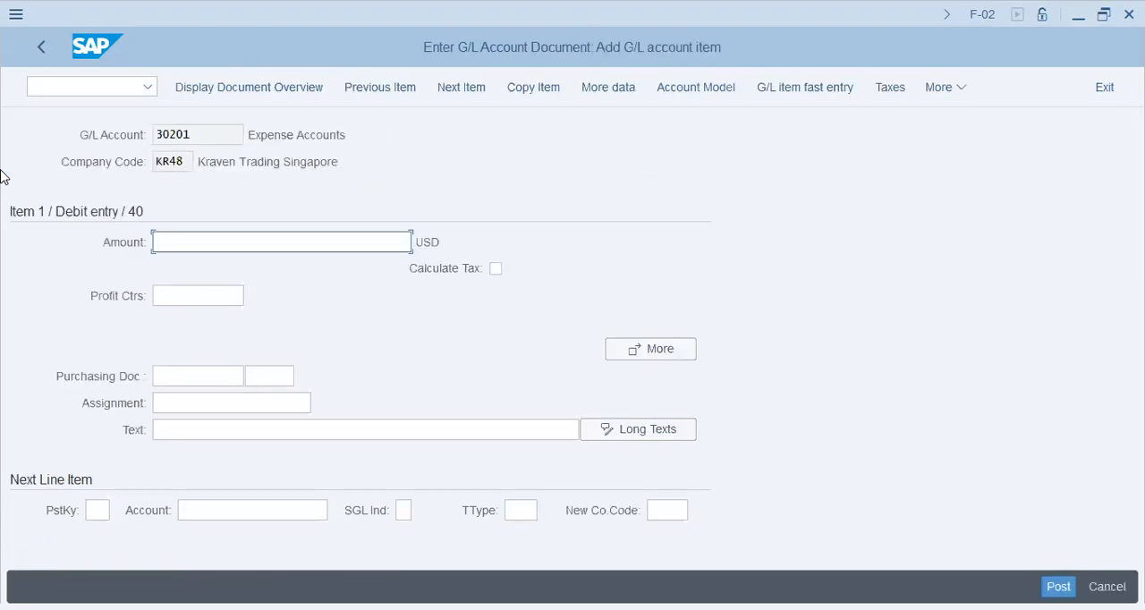
- Set the debit item's amount to 303 USD and its assignment to 303/July
type("303")
key("Tab")
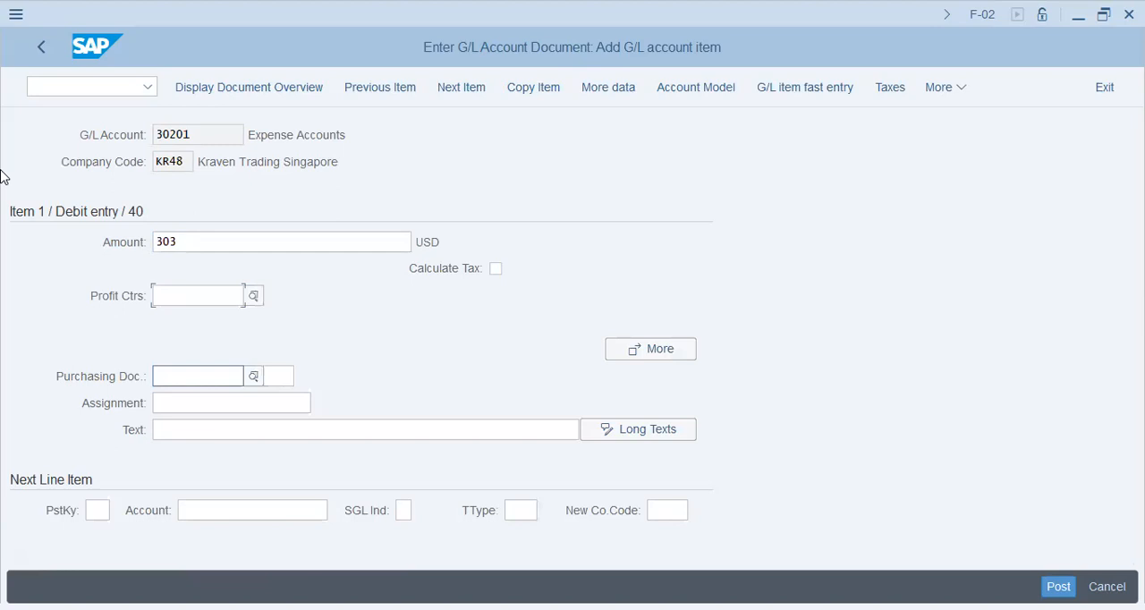
key("Down")
type("303/")
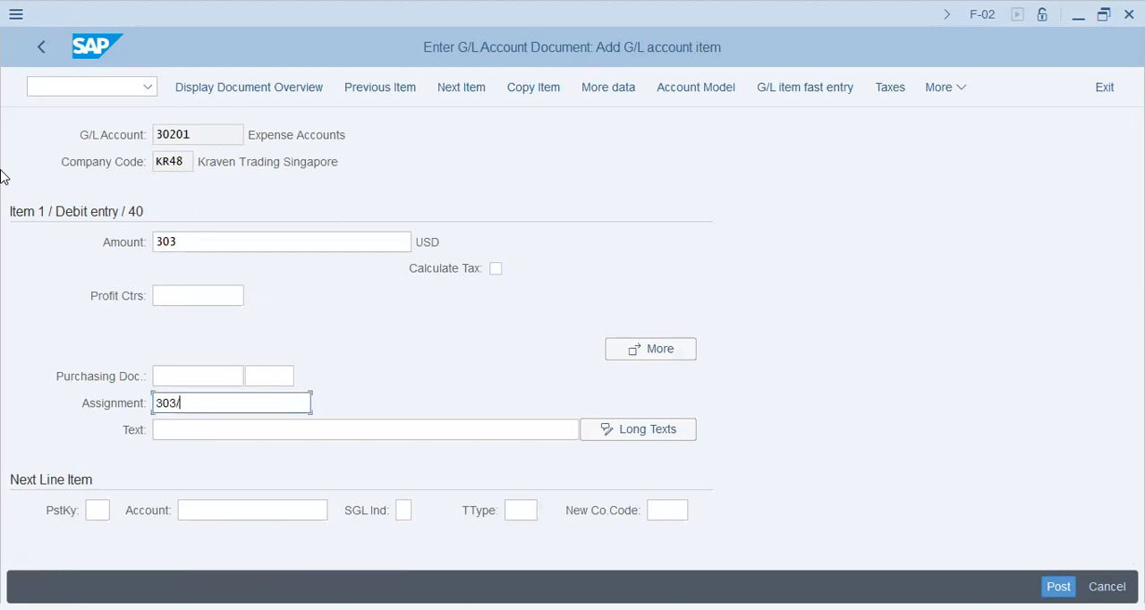
type("July")
- Copy the debit item's assignment 303/July into its text
key("shift+End")
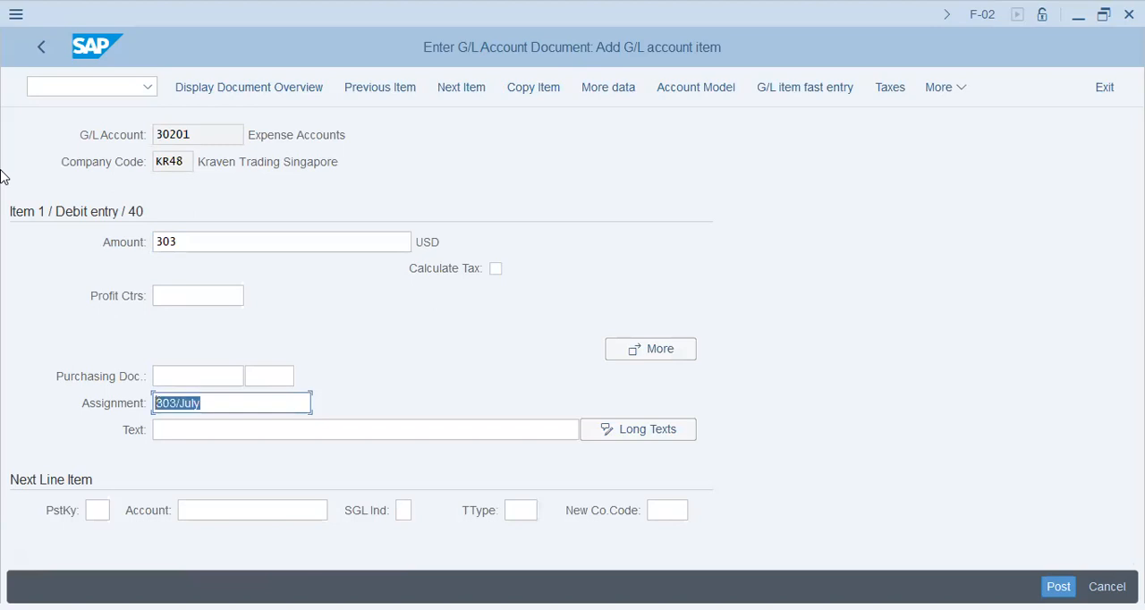
key("Tab")
key("ctrl+v")
- Add a credit line item to the 303 USD document with posting key 50 and G/L account 10101
key("Tab")
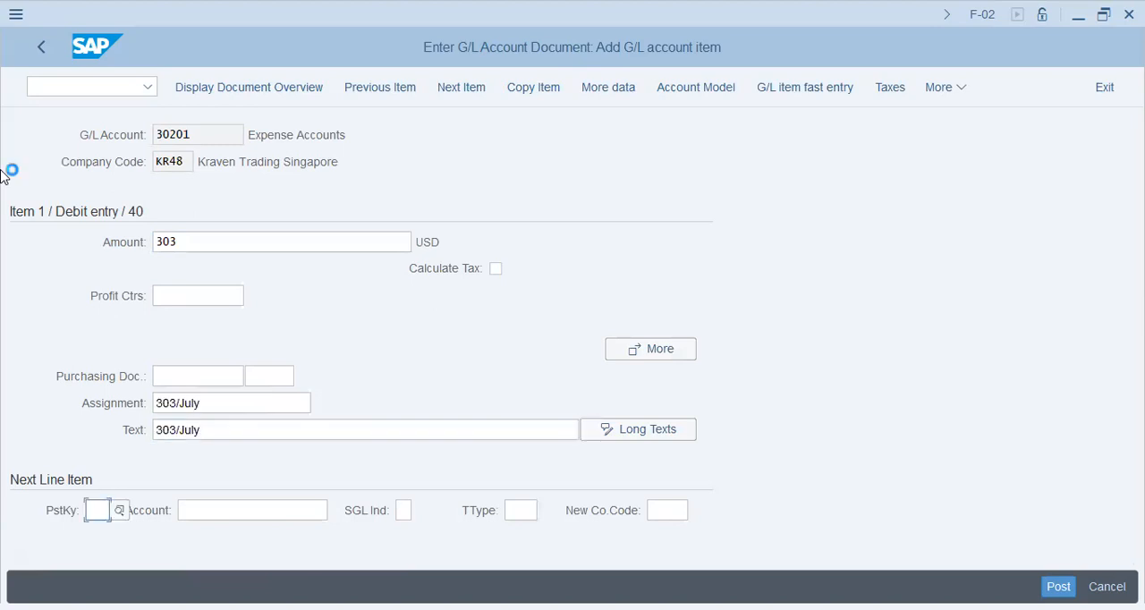
type("50")
key("Tab")
type("10101")
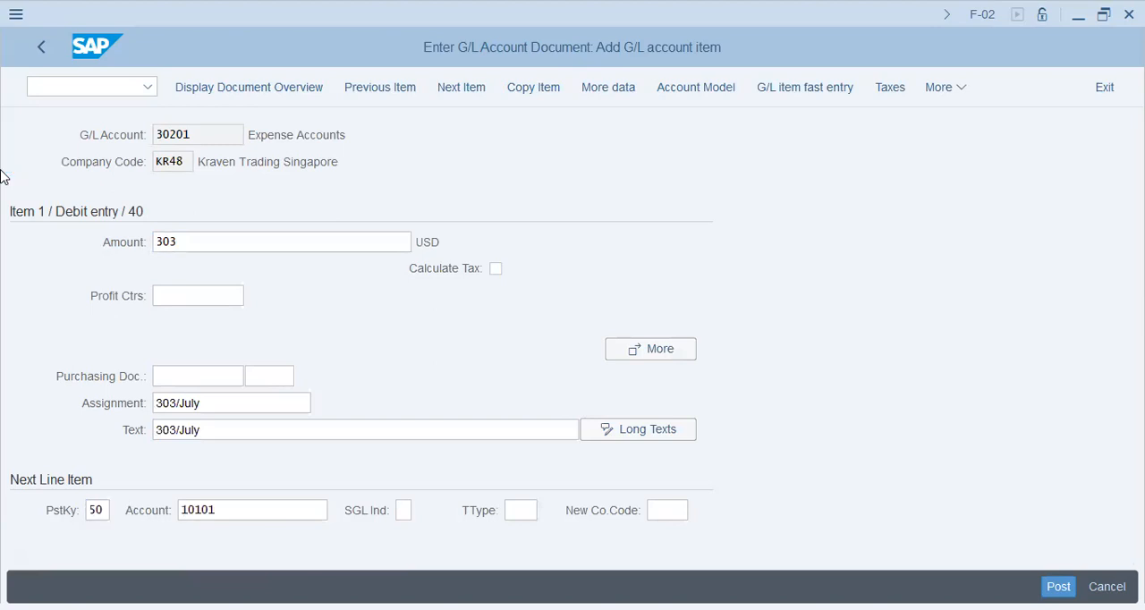
key("Return")
- Fill in the credit item with amount * to balance the document and 303/July as assignment and text
key("Tab")
key("Tab")
key("Tab")
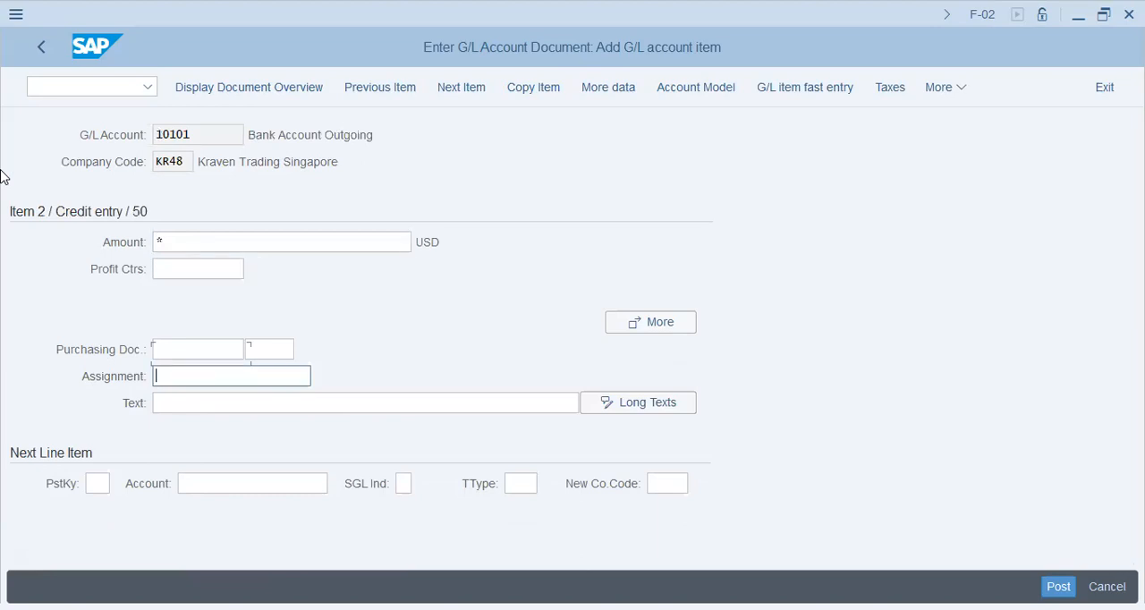
type("303/July")
key("Tab")
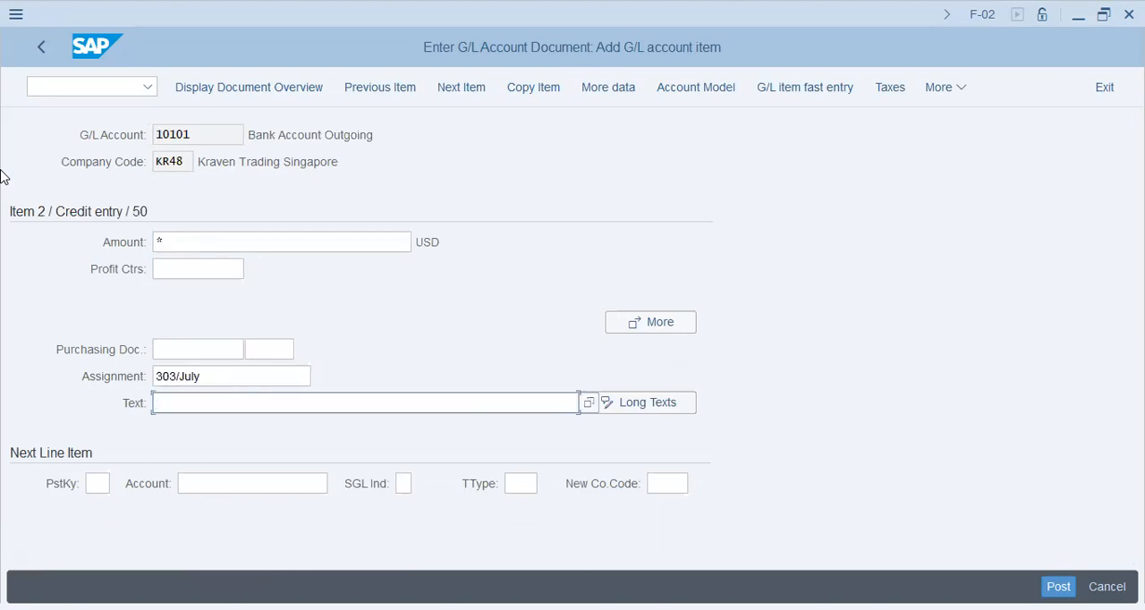
type("303/July")
key("Return")
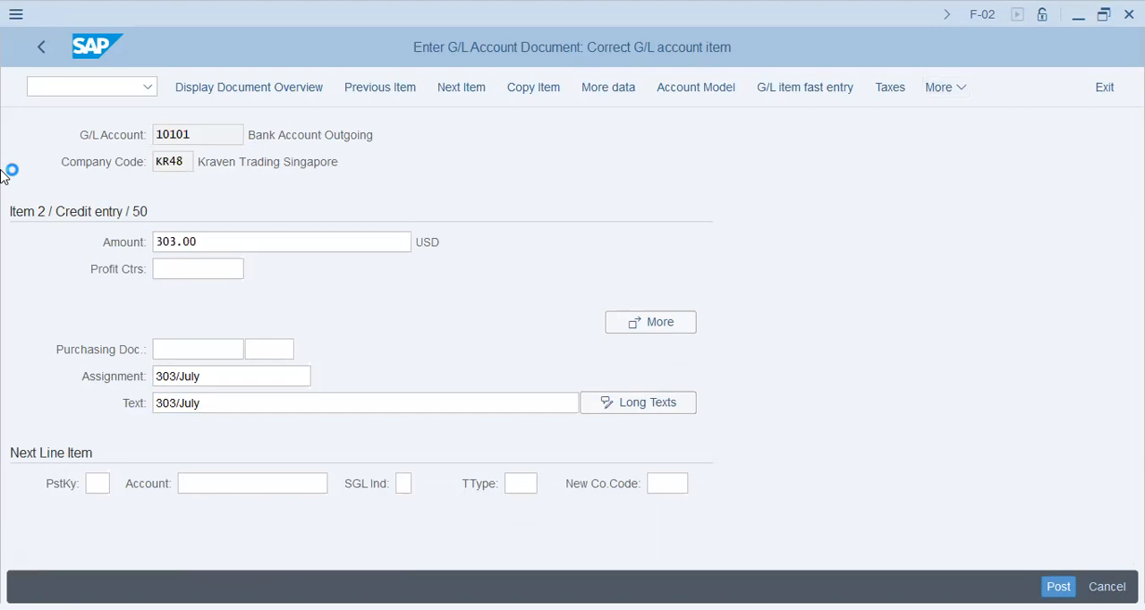
- Hold the 303 USD document from its overview under the temporary document number 303July
left_click(734, 87)
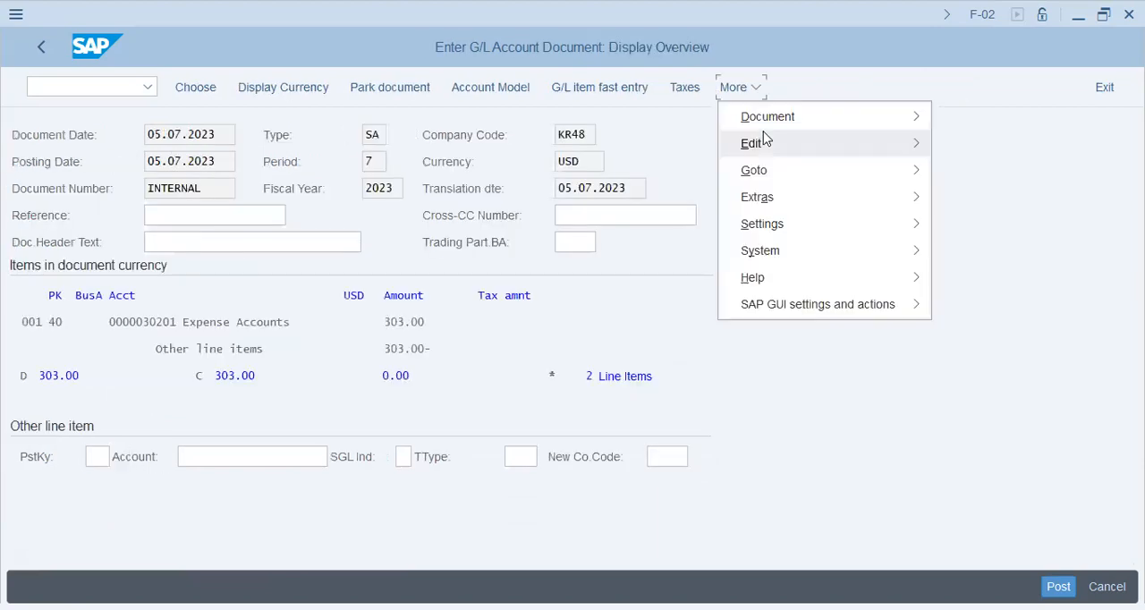
left_click(766, 125)
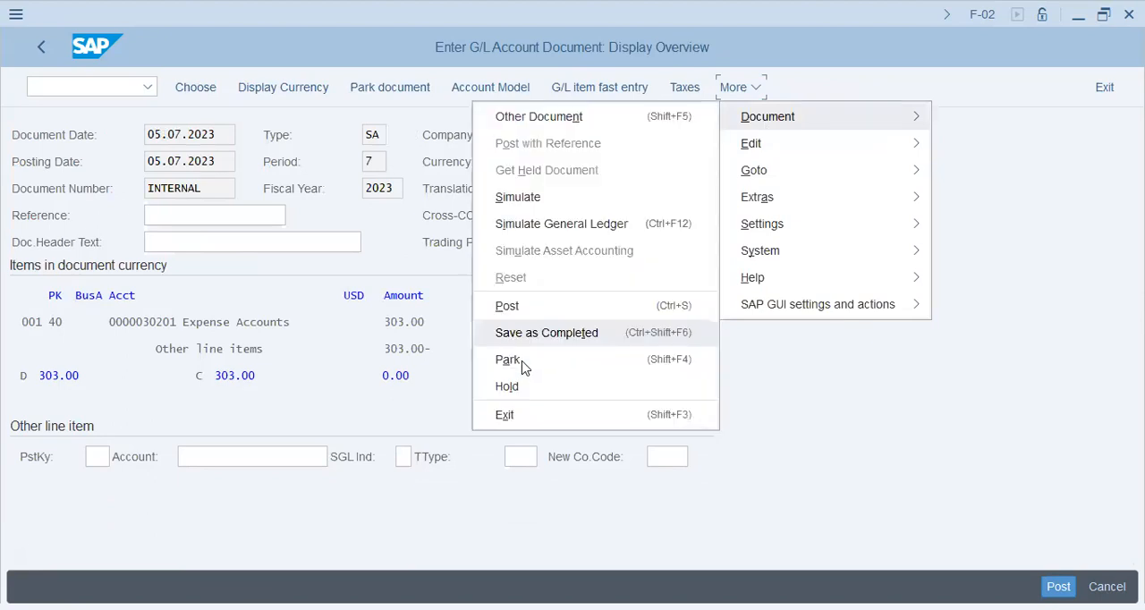
left_click(524, 387)
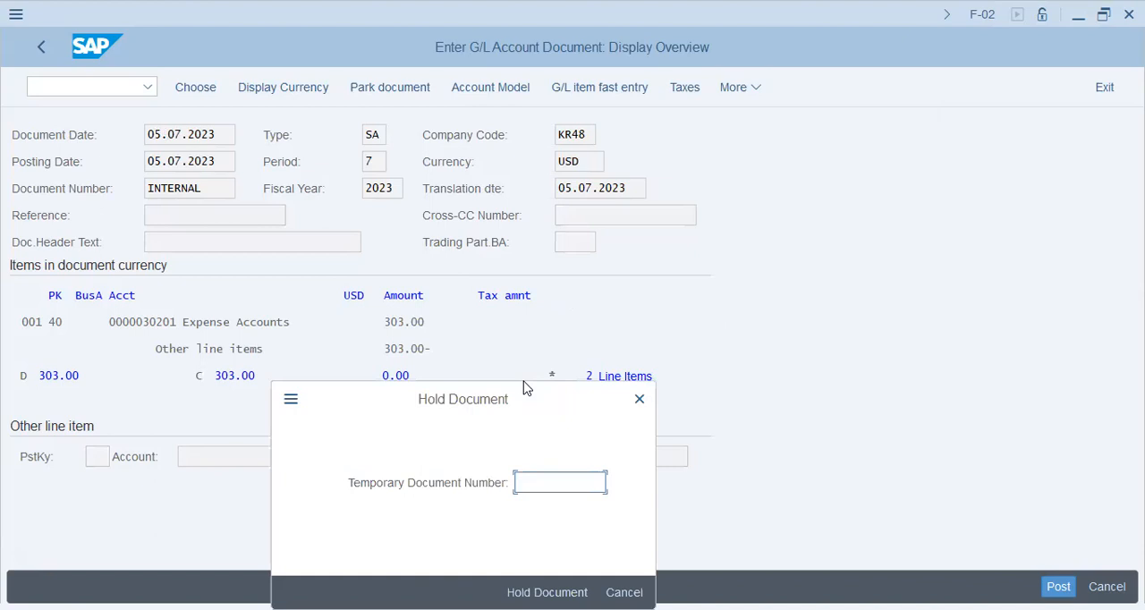
type("303July")
key("Return")
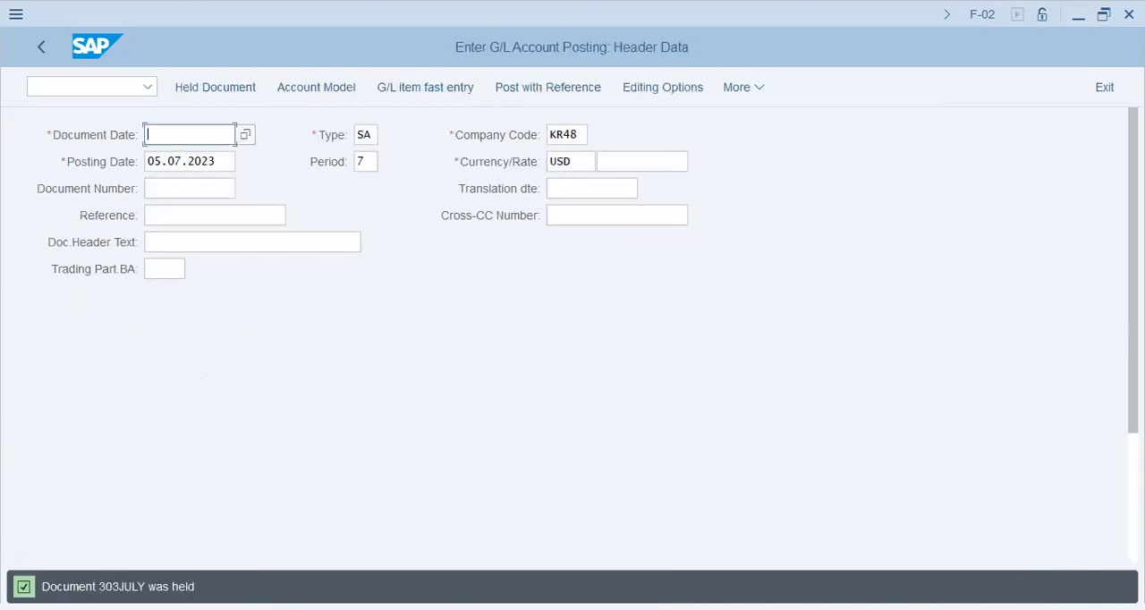
- Leave the posting entry and open transaction FBL3N for the G/L account line item display
left_click_drag(99, 587, 145, 587)
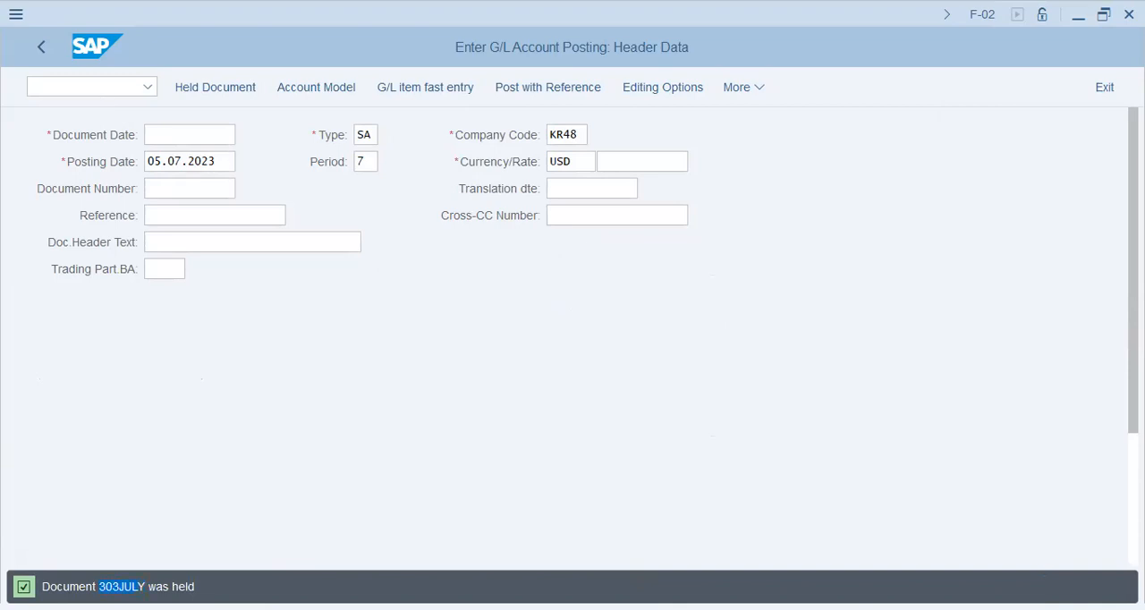
left_click(117, 95)
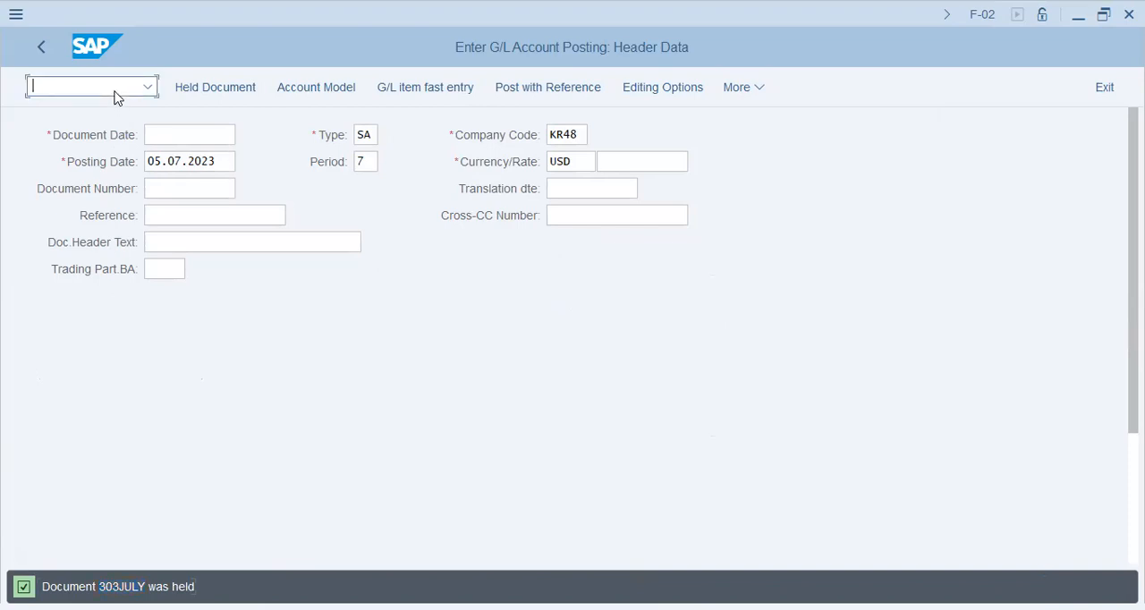
type("/nfbl3n")
key("Return")
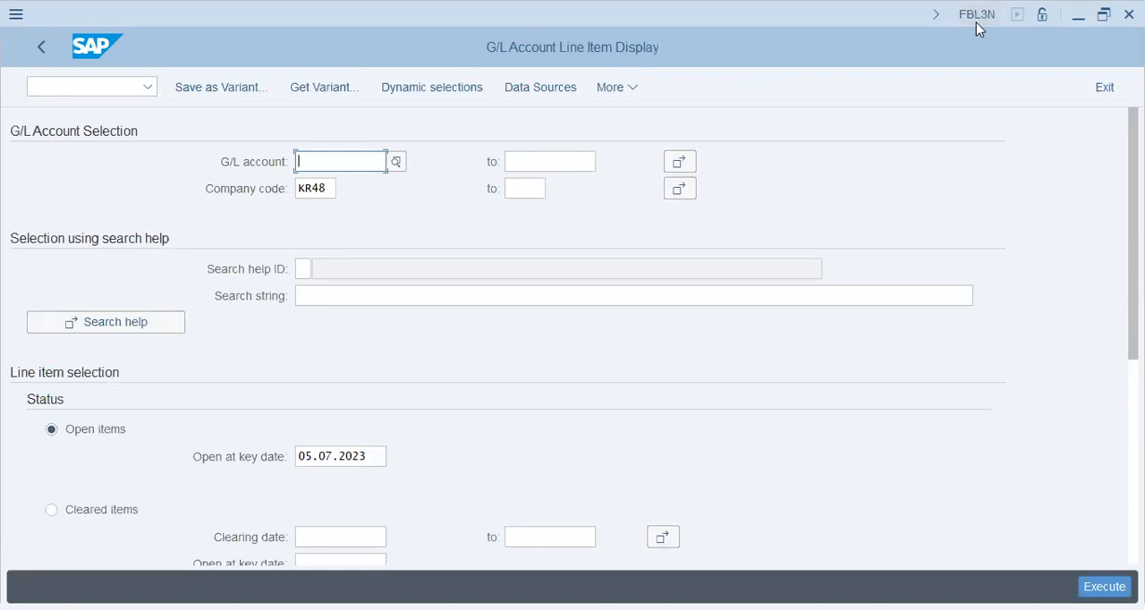
- Set the line item selection to all items and include noted and parked items alongside normal items
scroll(572, 336, "down", 5)
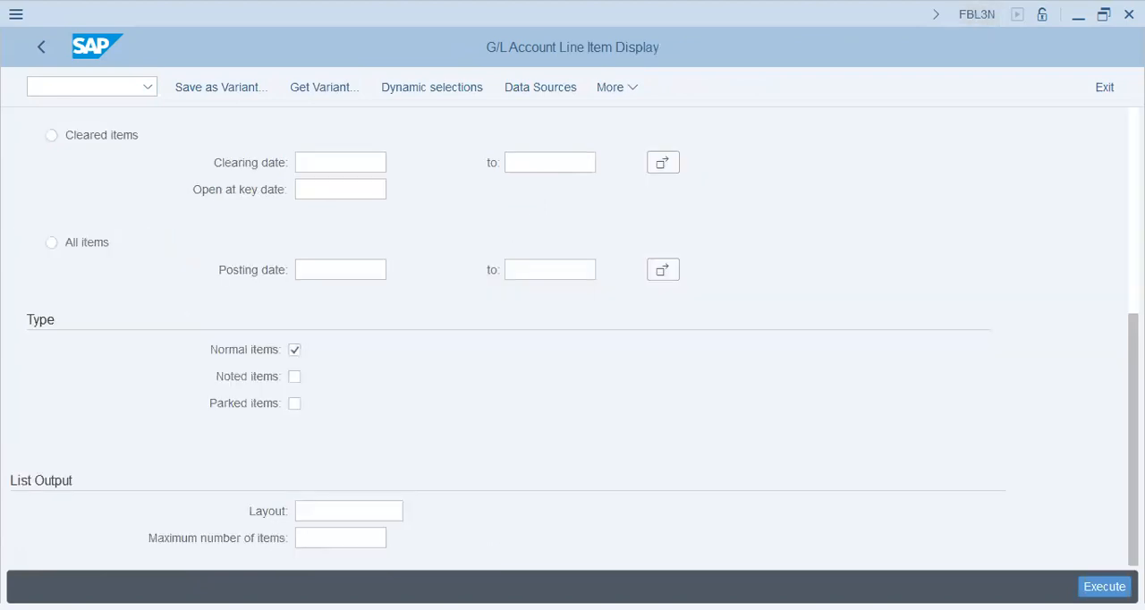
left_click(87, 250)
left_click(294, 377)
left_click(294, 404)
scroll(573, 340, "up", 5)
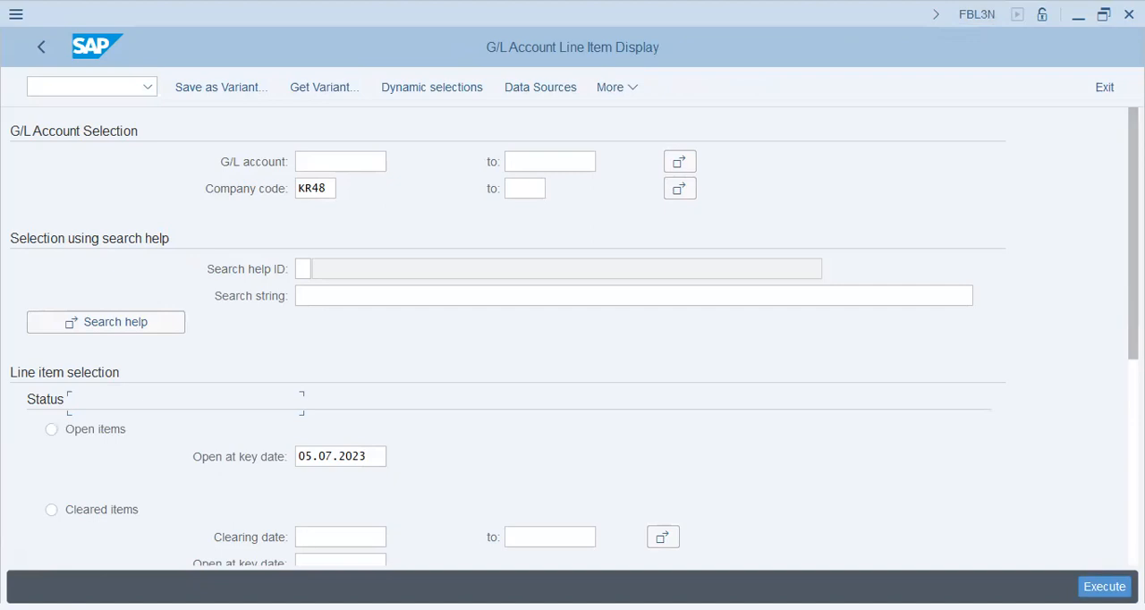
- Display the line items for G/L accounts 10101 to 30201 in company code KR48
left_click(341, 162)
type("30201")
key("Tab")
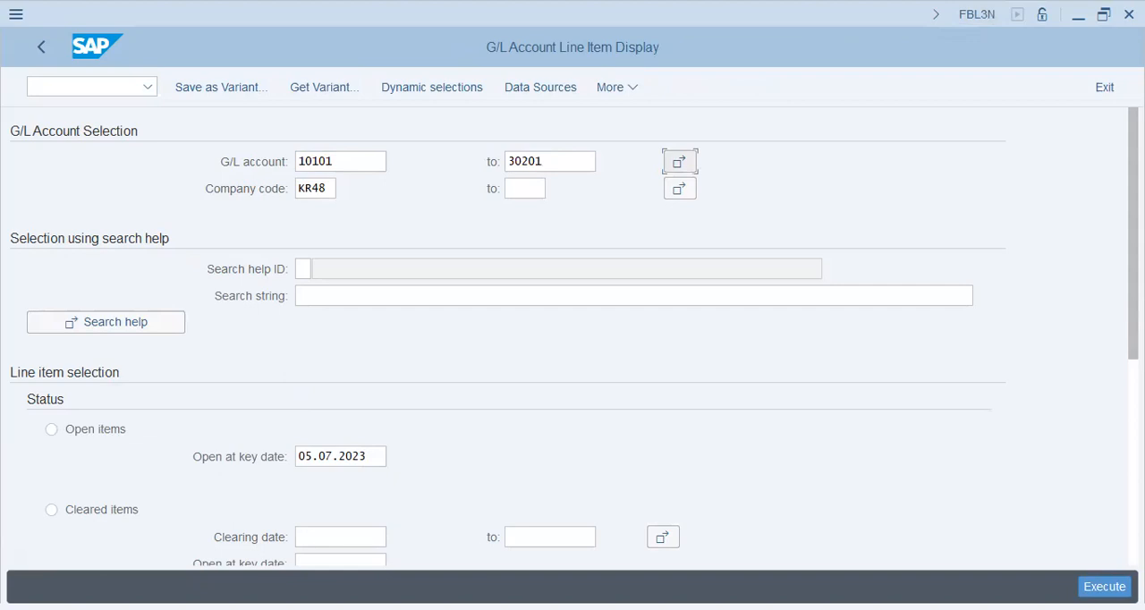
scroll(680, 163, "down", 5)
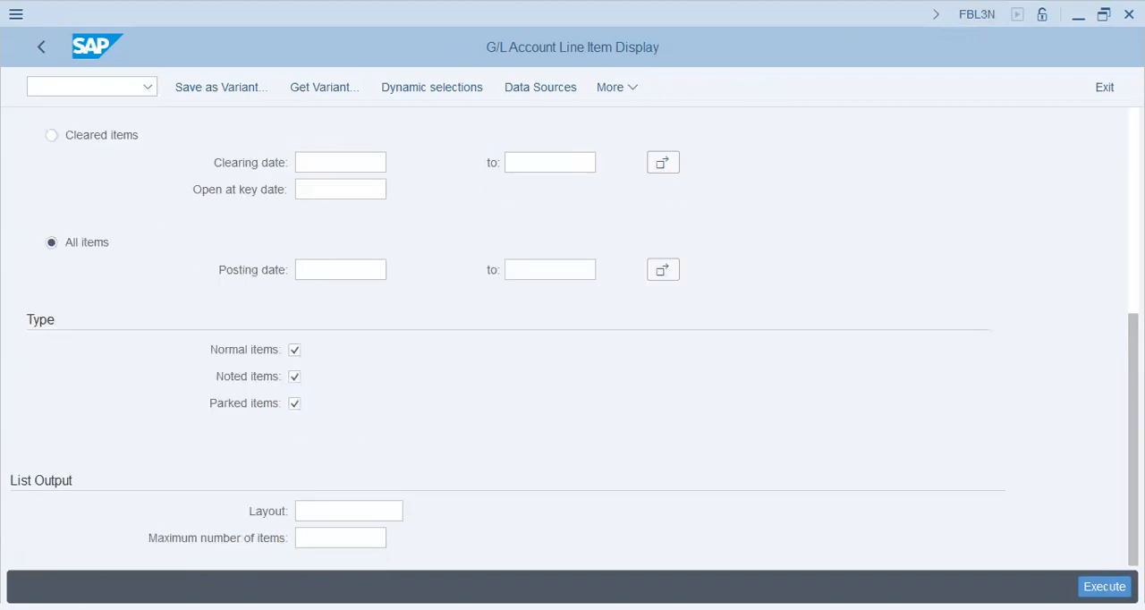
key("F8")
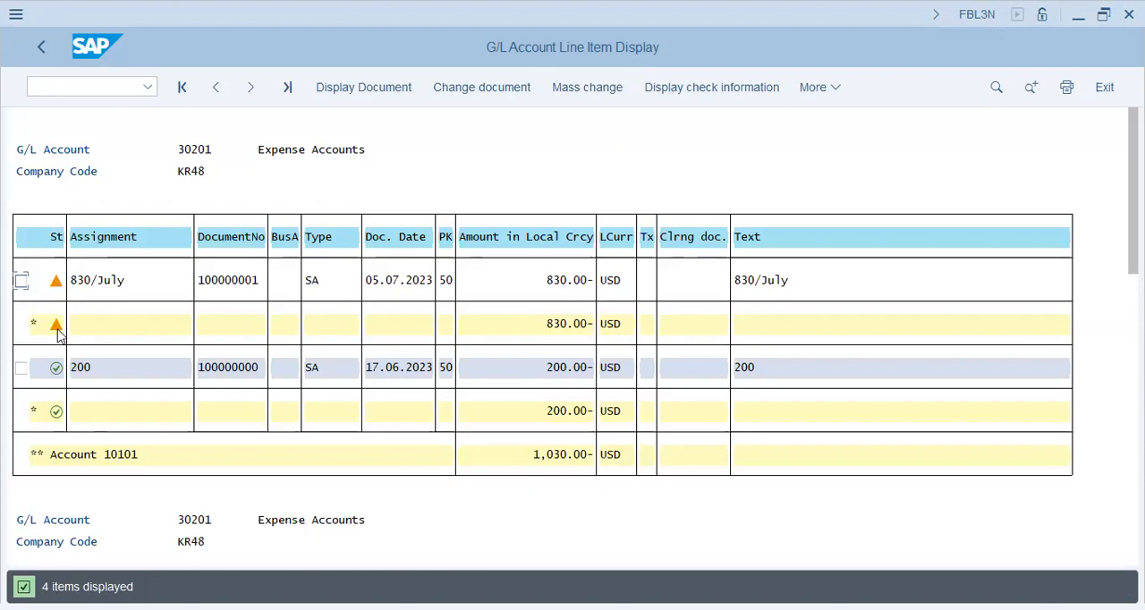
- Examine the account 10101 total and the parked 830/July item in the list, and return to SAP Easy Access
left_click(557, 456)
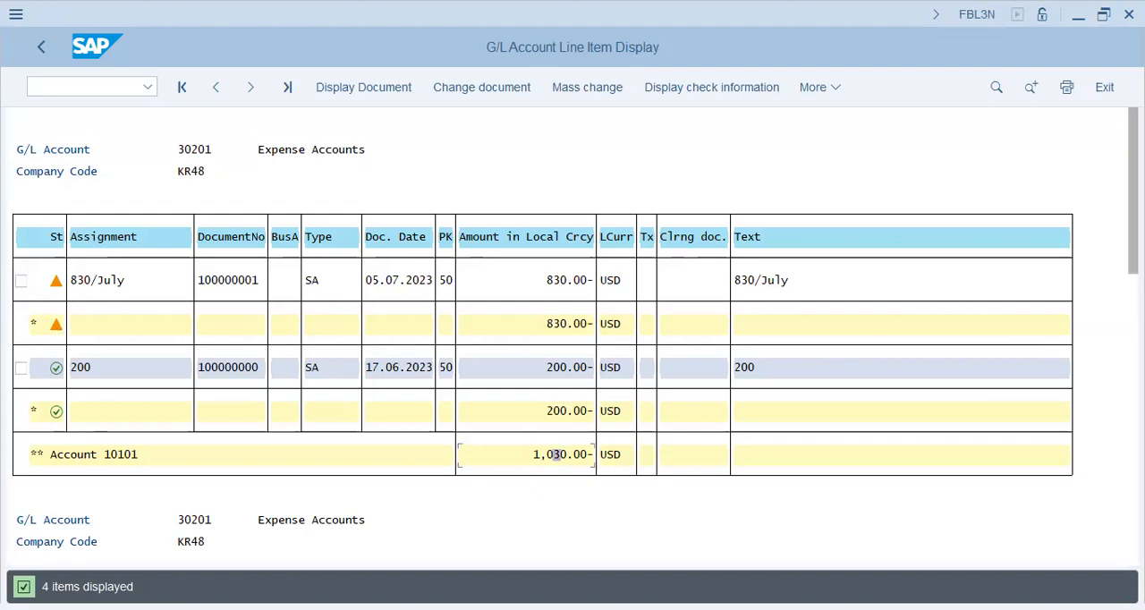
left_click(63, 79)
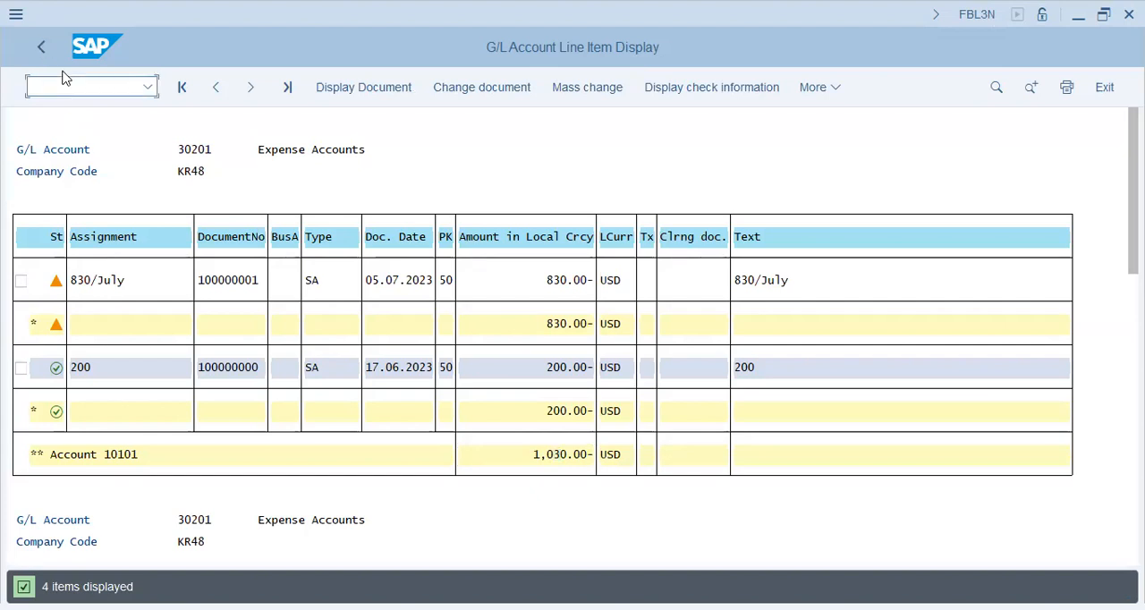
key("Return")
key("End")
key("Home")
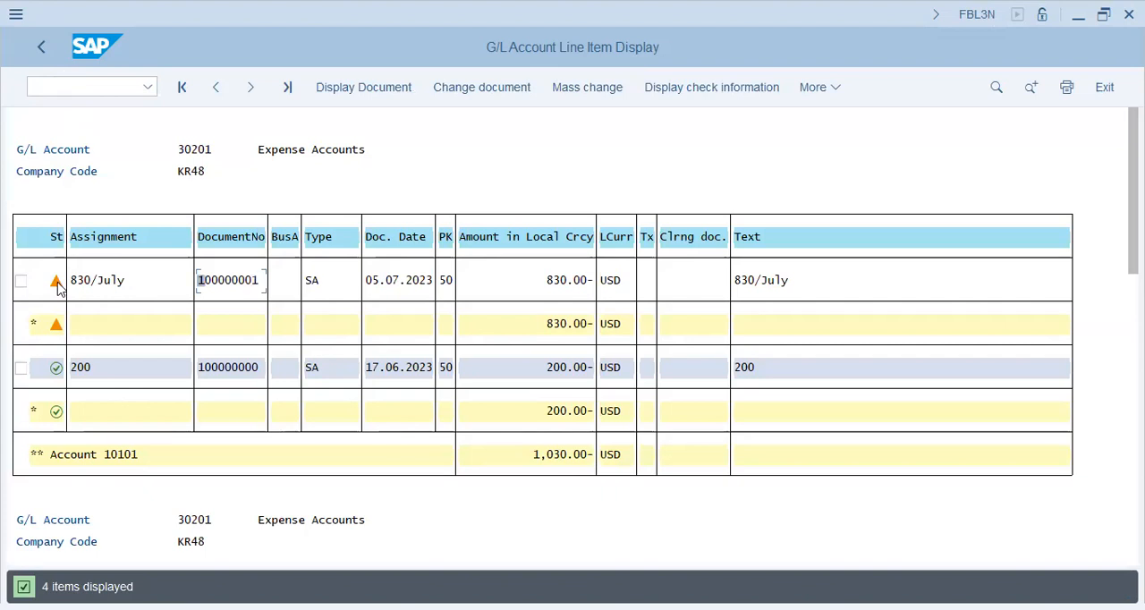
key("End")
left_click(42, 45)
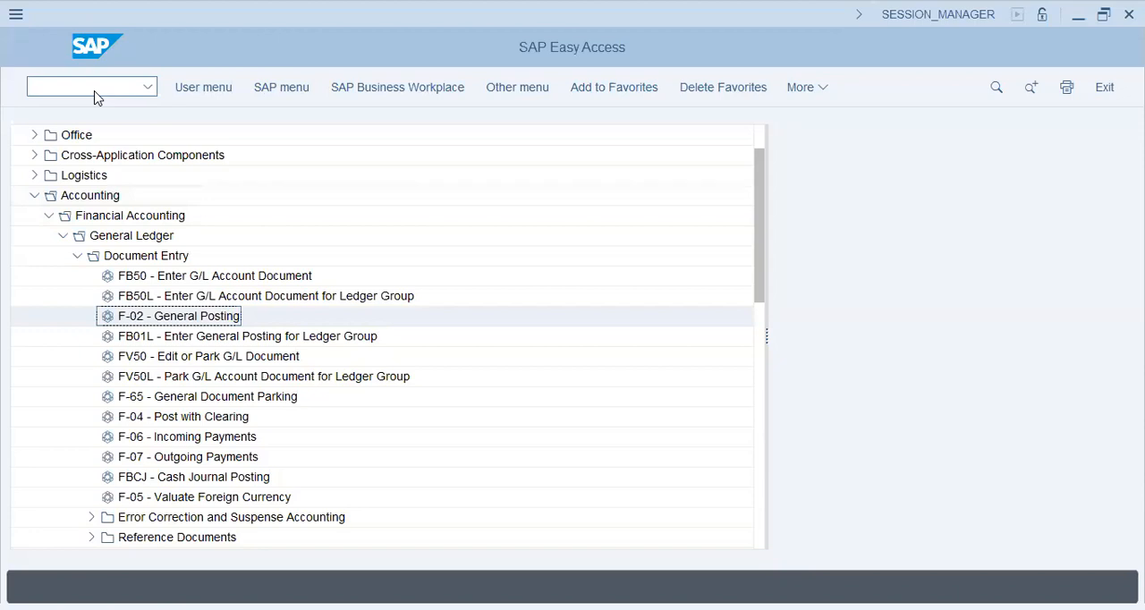
- Browse the General Ledger document folders for the parked, reference and sample document transactions
left_click(61, 237)
left_click(60, 236)
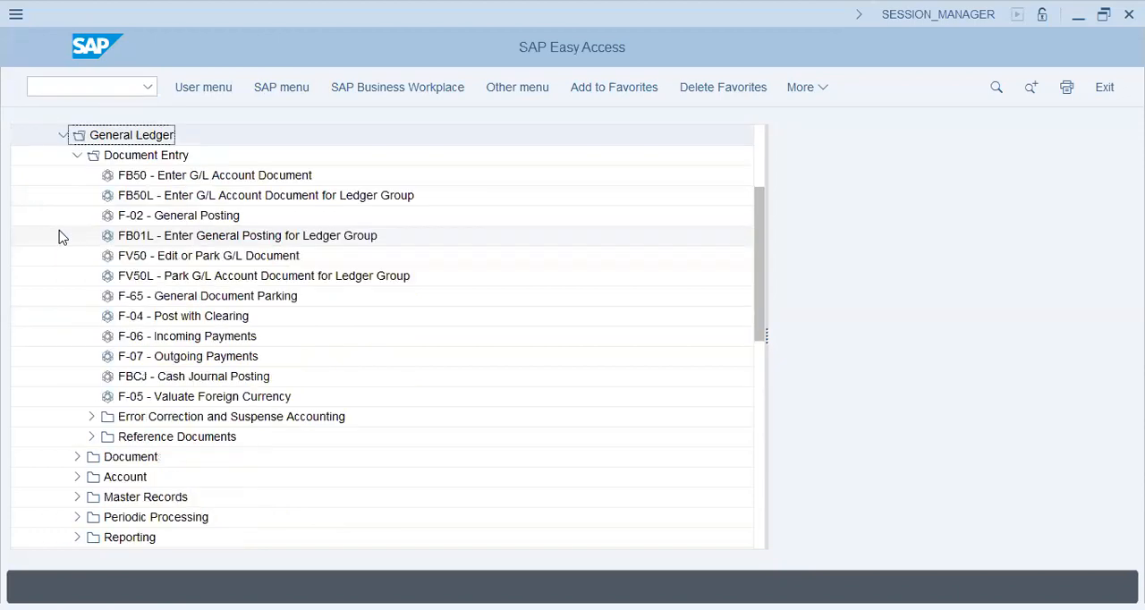
left_click(77, 154)
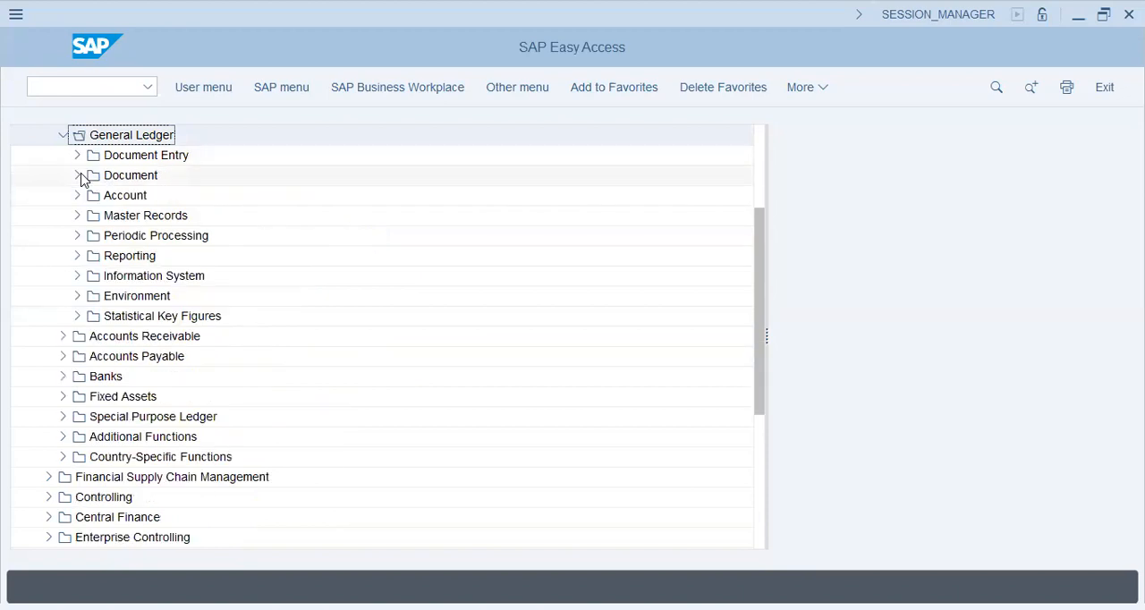
left_click(77, 175)
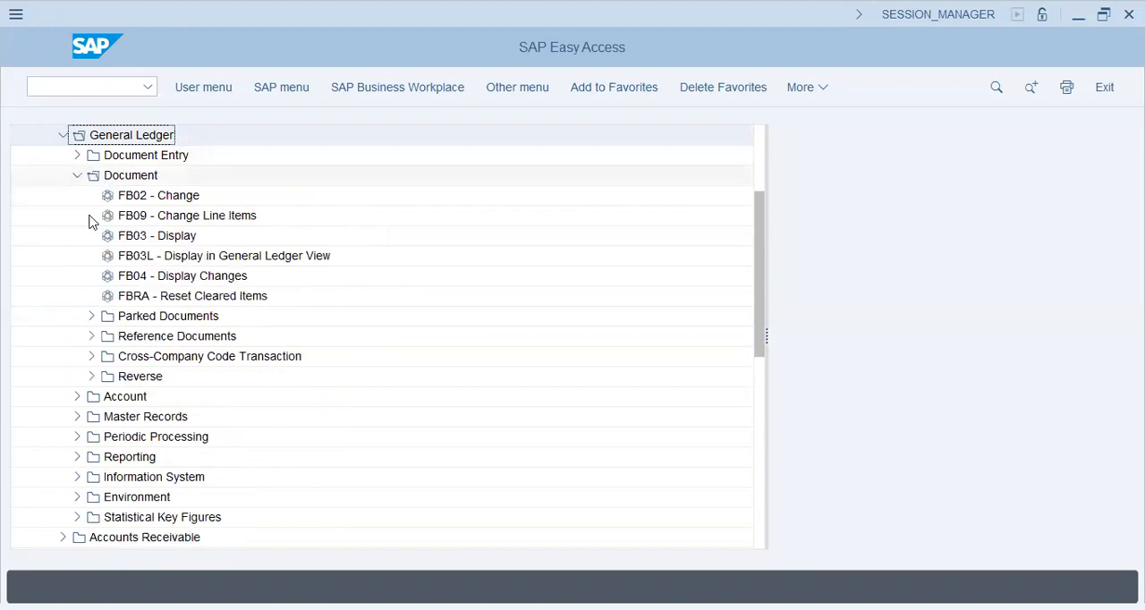
left_click(92, 317)
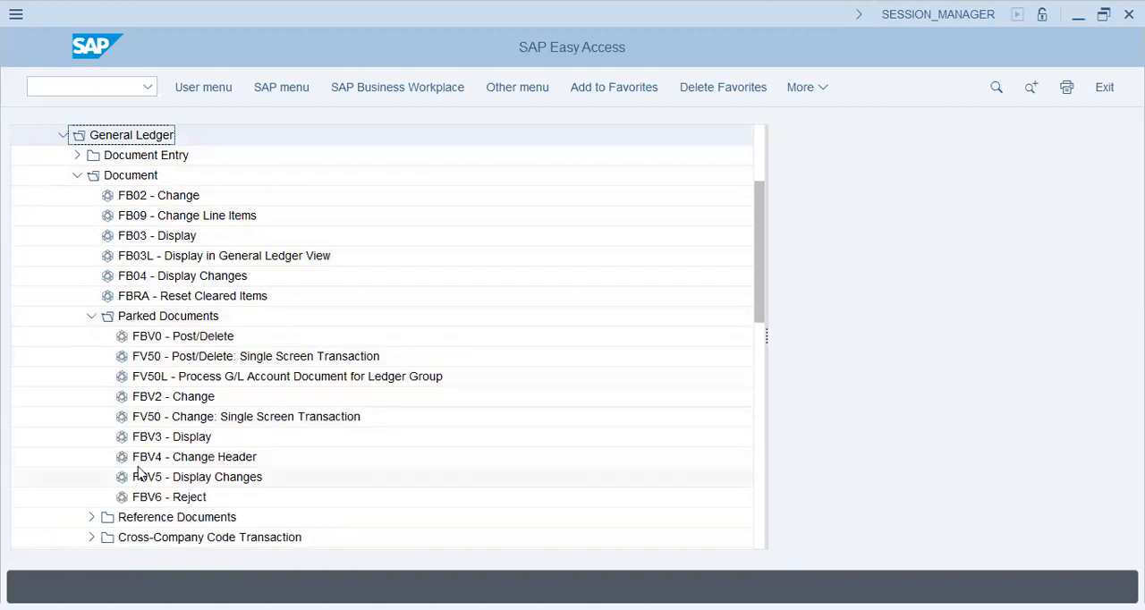
left_click(94, 316)
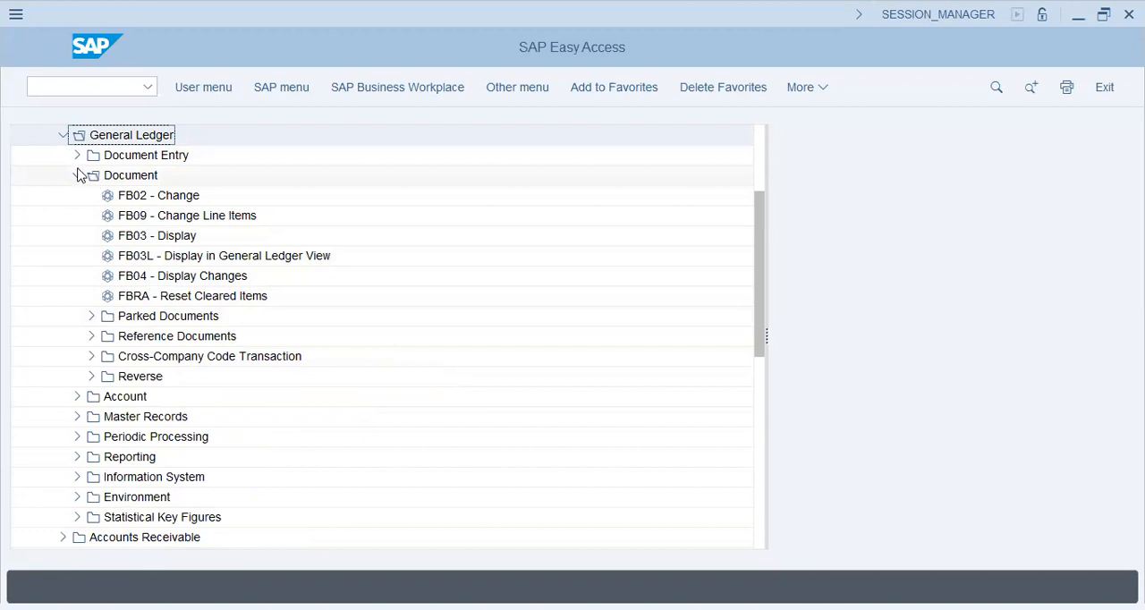
left_click(91, 337)
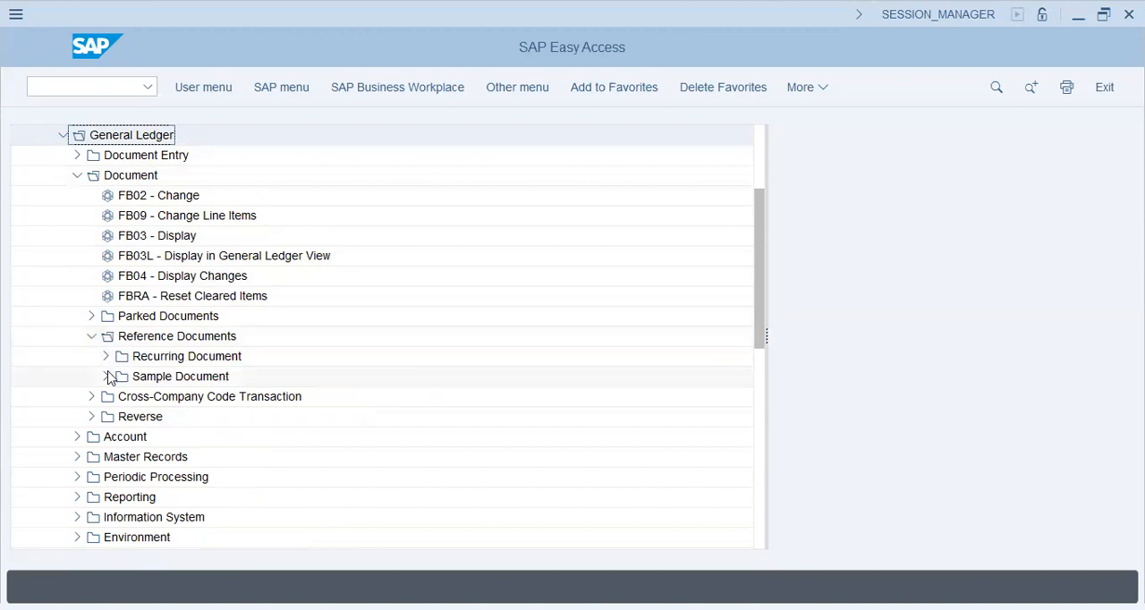
left_click(106, 377)
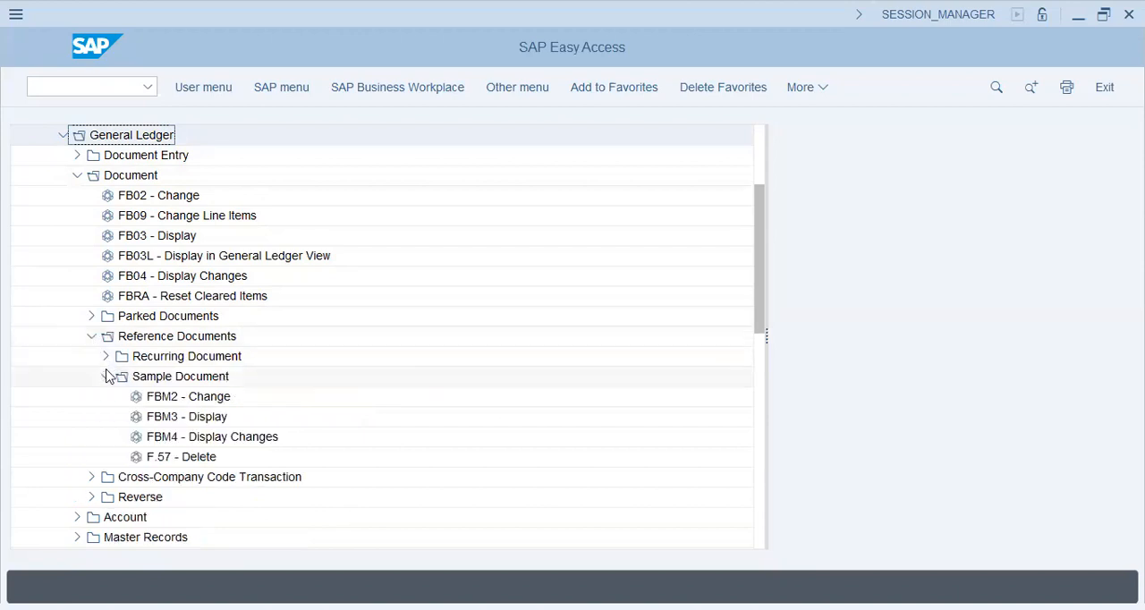
- Open transaction FB11 for posting held documents
left_click(134, 91)
type("fb11")
key("Return")
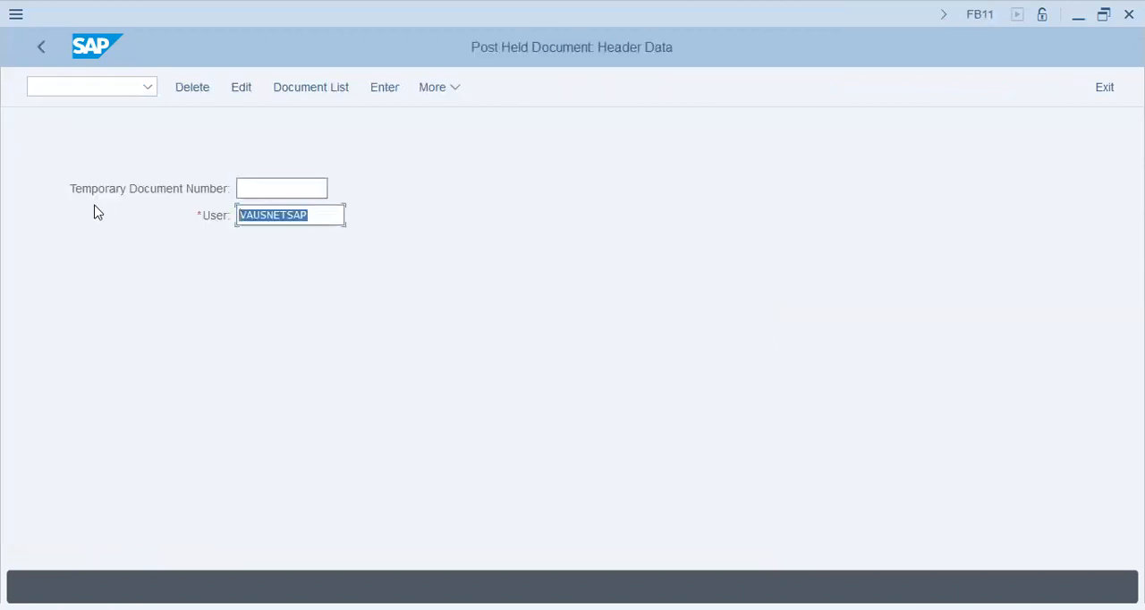
- Display the list of held documents and open document 303JULY from it
key("Tab")
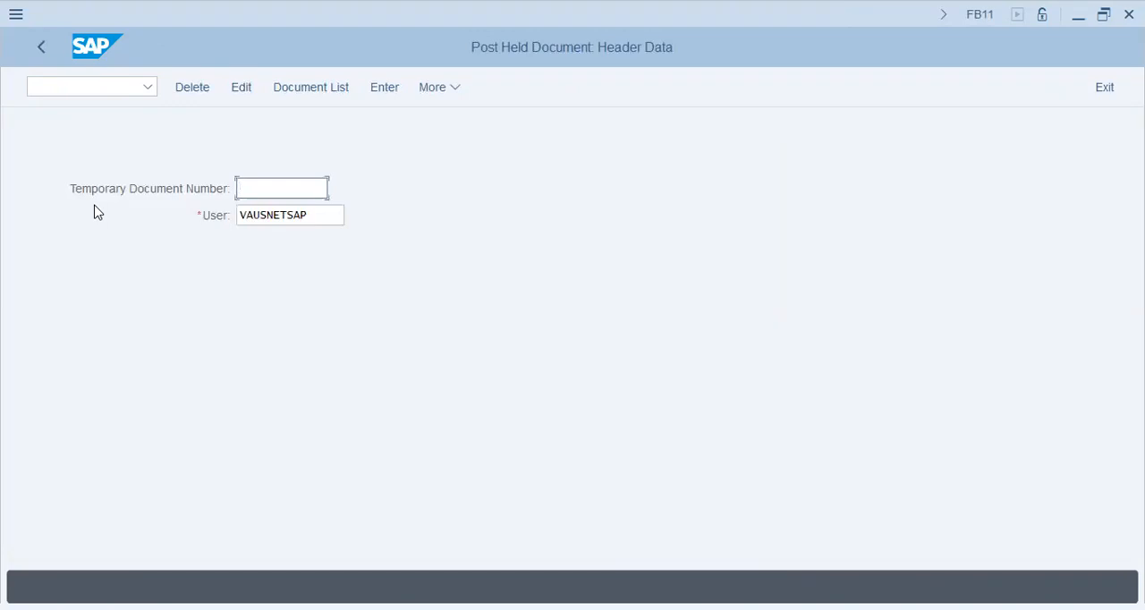
left_click(311, 87)
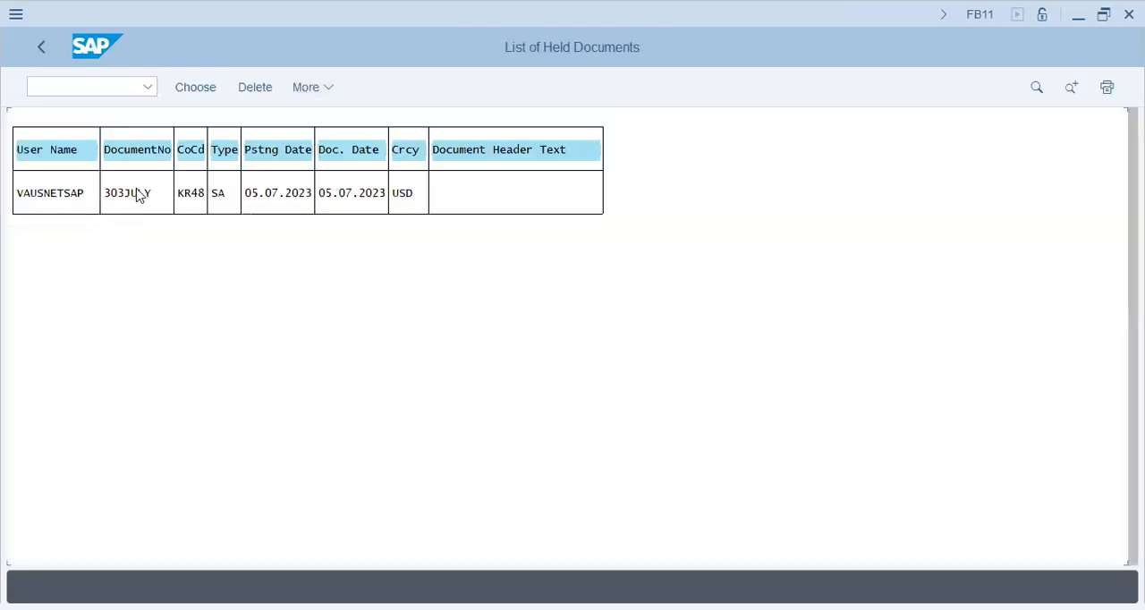
double_click(137, 200)
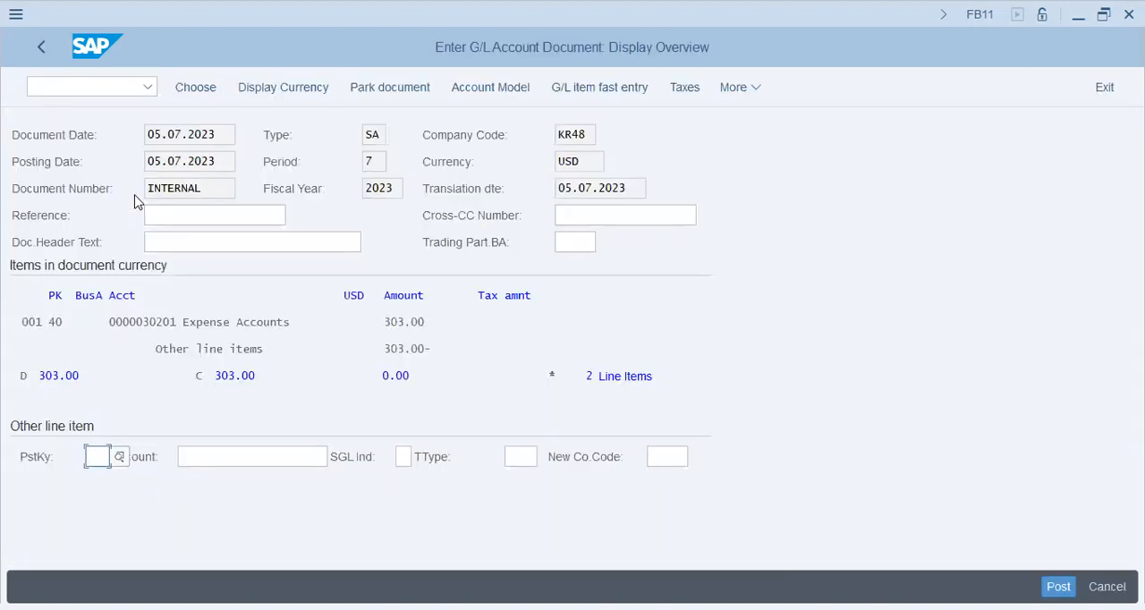
- Park the held 303 USD document from its overview and dismiss the information message
left_click(390, 87)
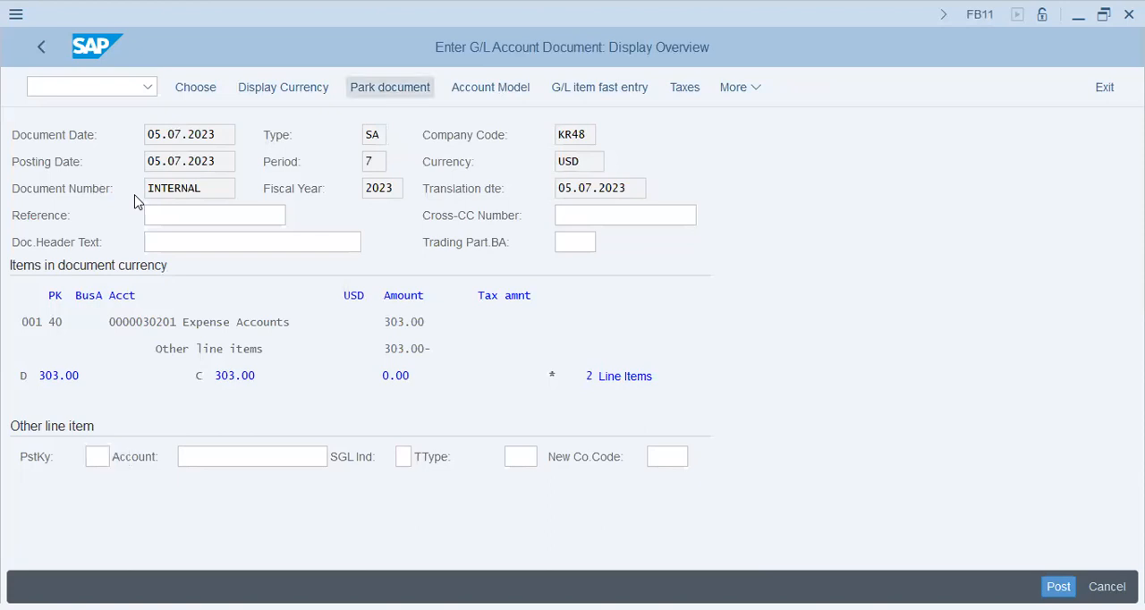
left_click_drag(214, 483, 372, 483)
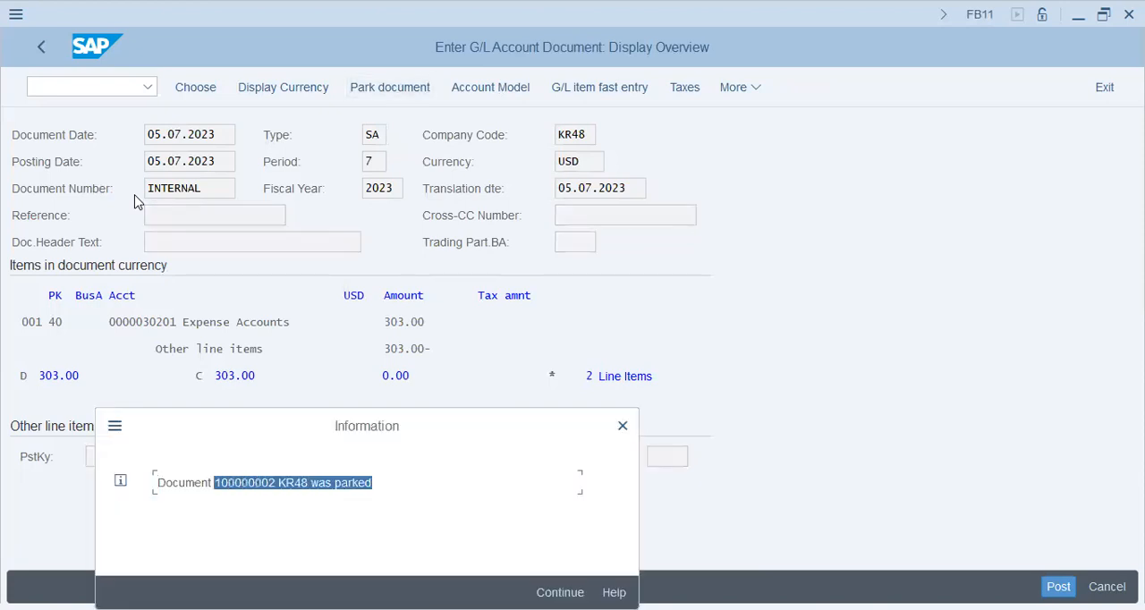
key("Return")
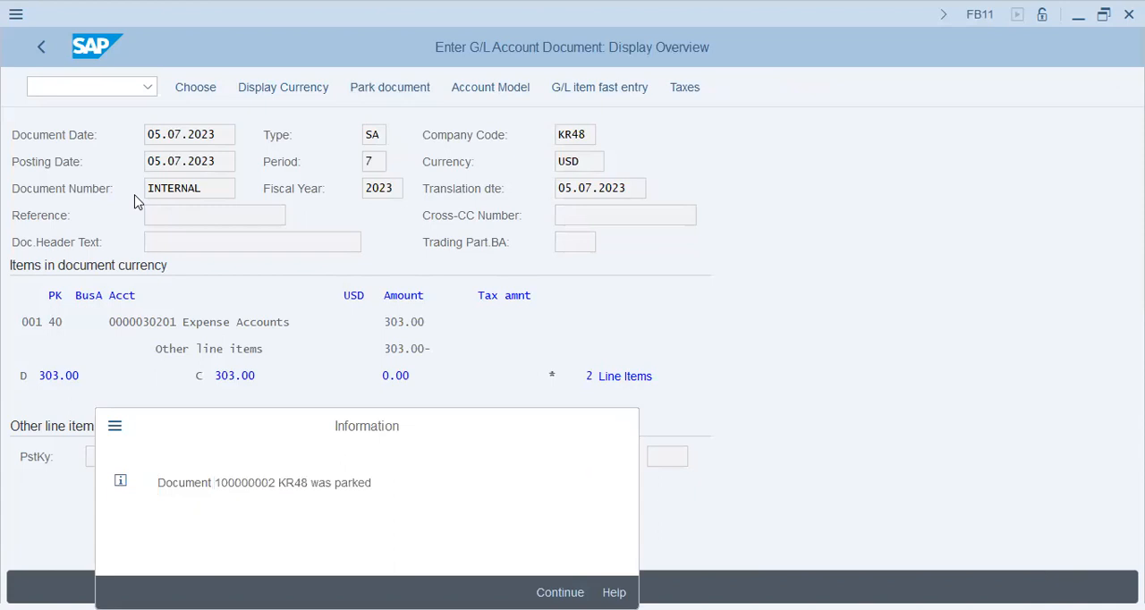
- Open transaction FBL3N from the held documents list and set the line item status to all items
type("/nf")
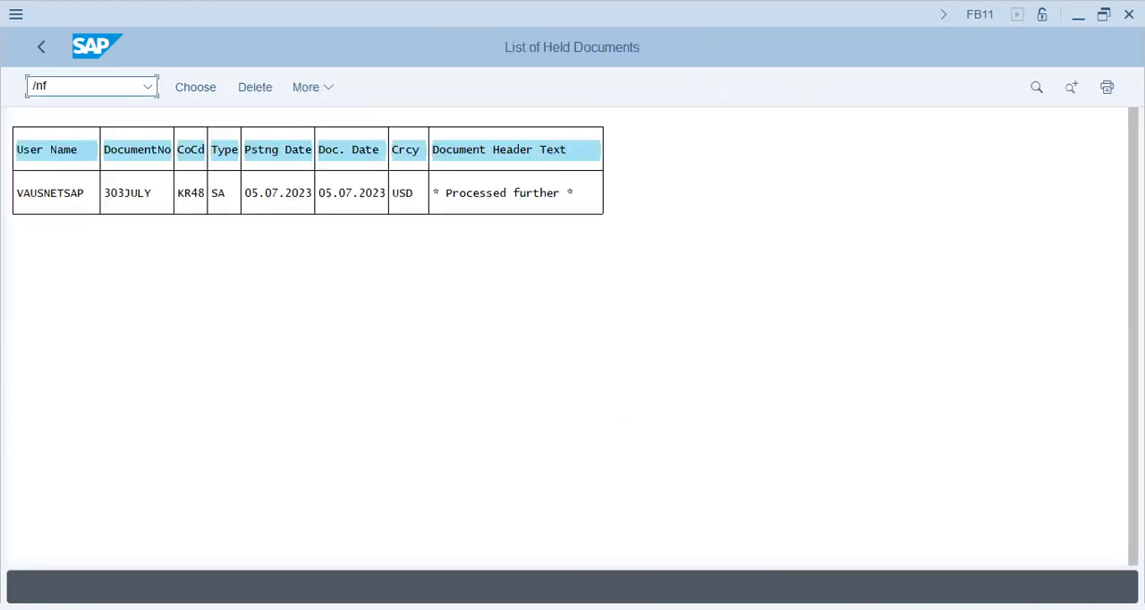
type("bl3n")
key("Return")
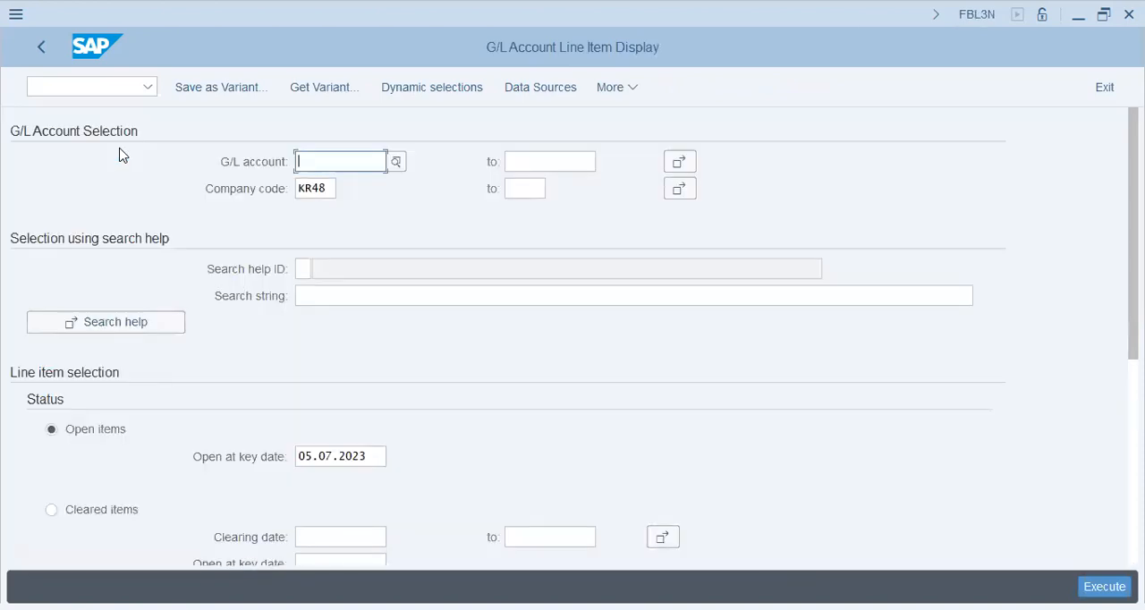
scroll(122, 154, "down", 5)
left_click(80, 250)
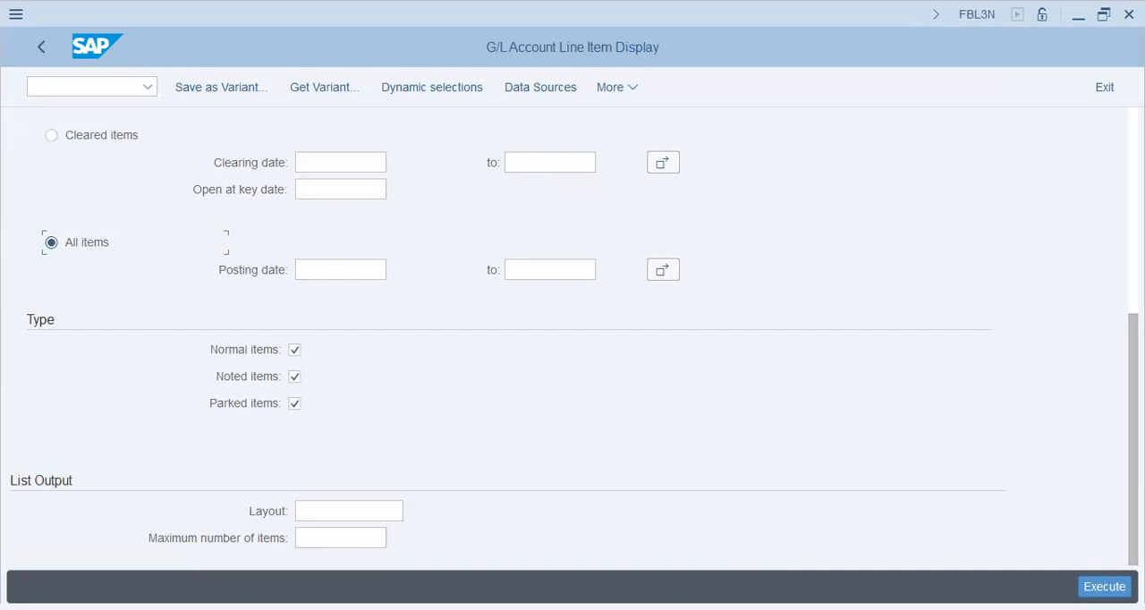
- Try to display the line items for G/L account 30202, and clear the account entry
left_click_drag(1133, 429, 1133, 224)
left_click(340, 162)
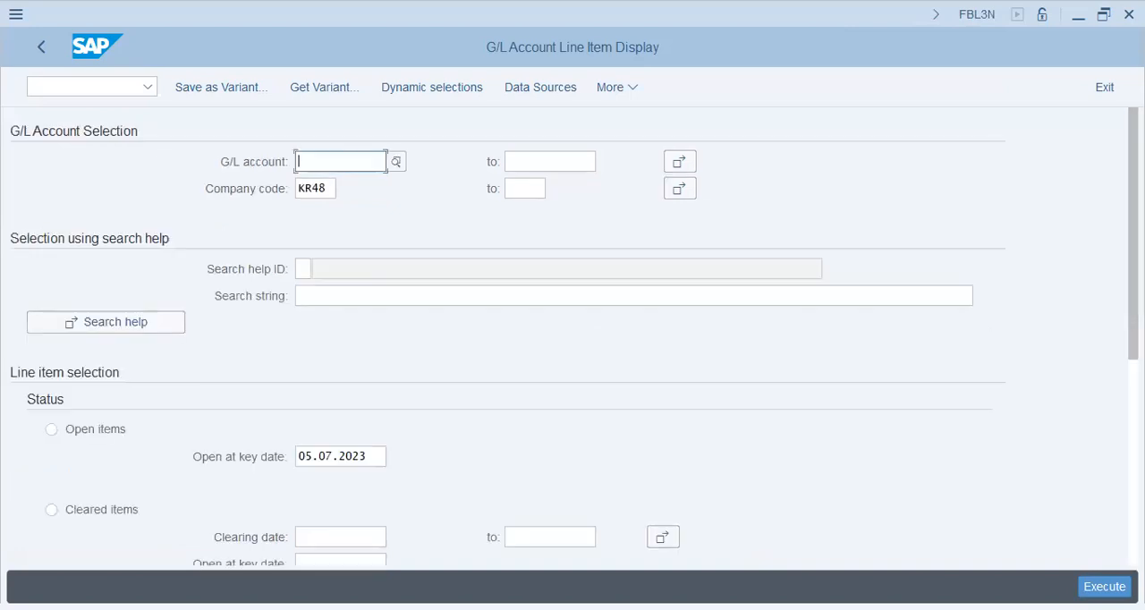
left_click(341, 213)
key("F8")
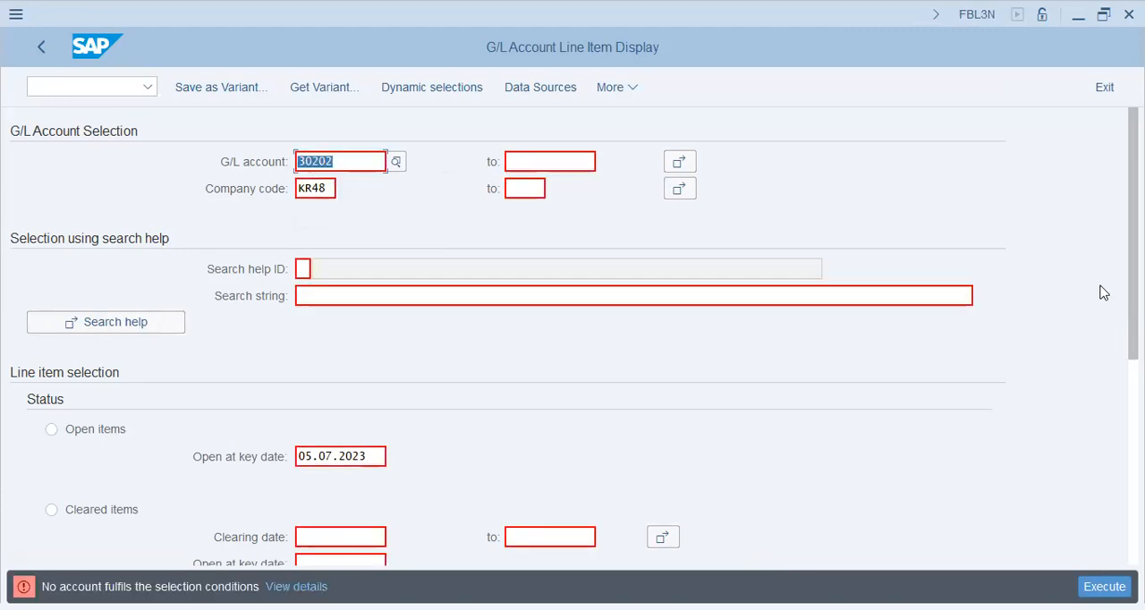
key("BackSpace")
- Display all line items for company code KR48 with the G/L account selection left empty
scroll(572, 340, "down", 5)
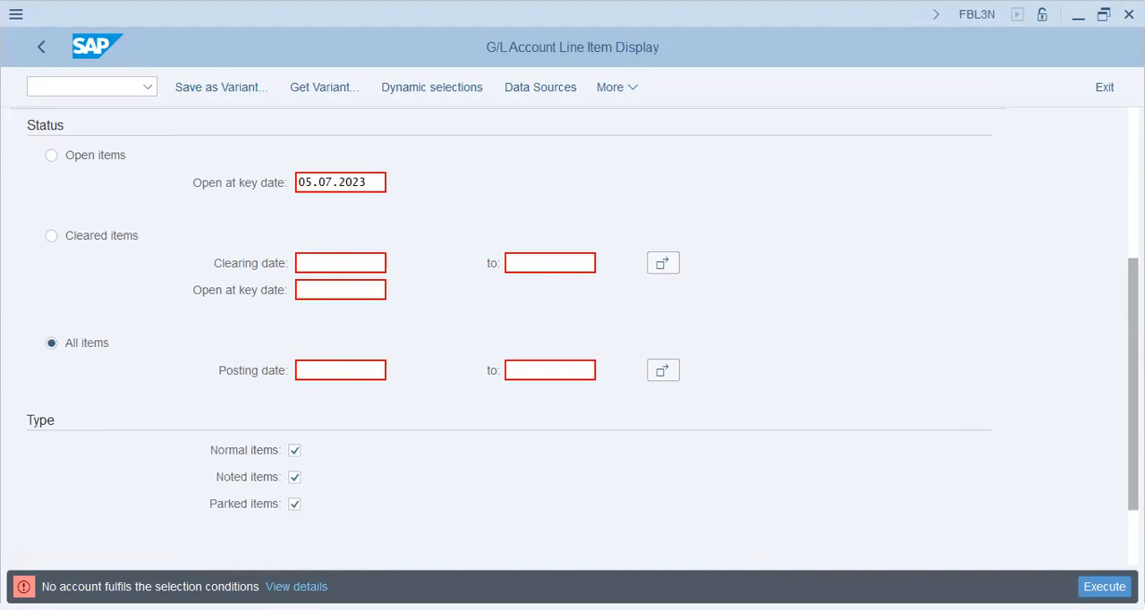
key("super+Left")
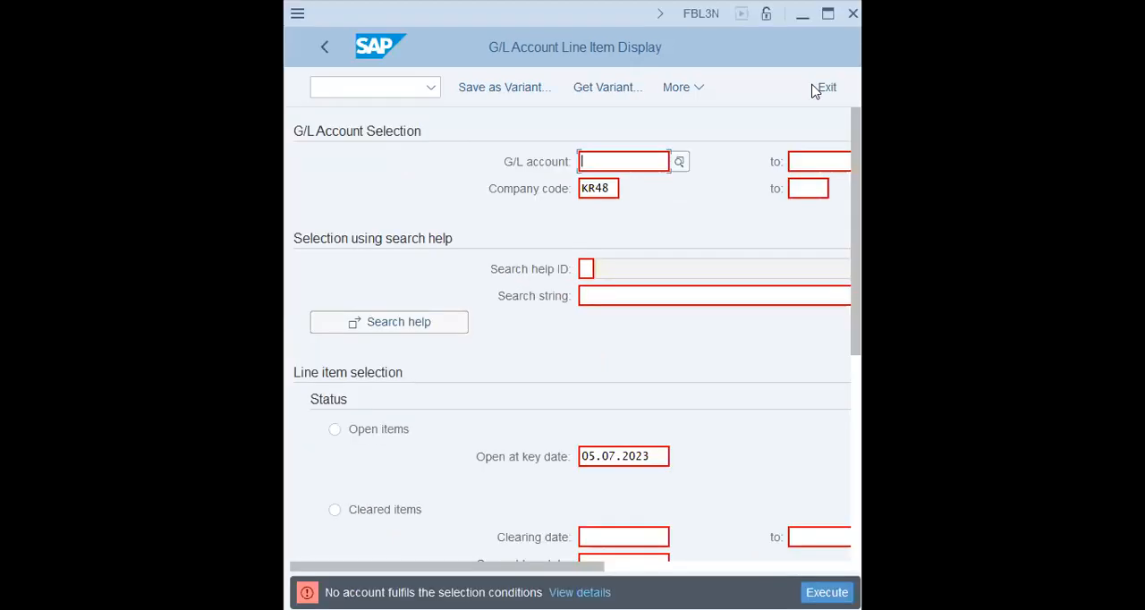
left_click(830, 16)
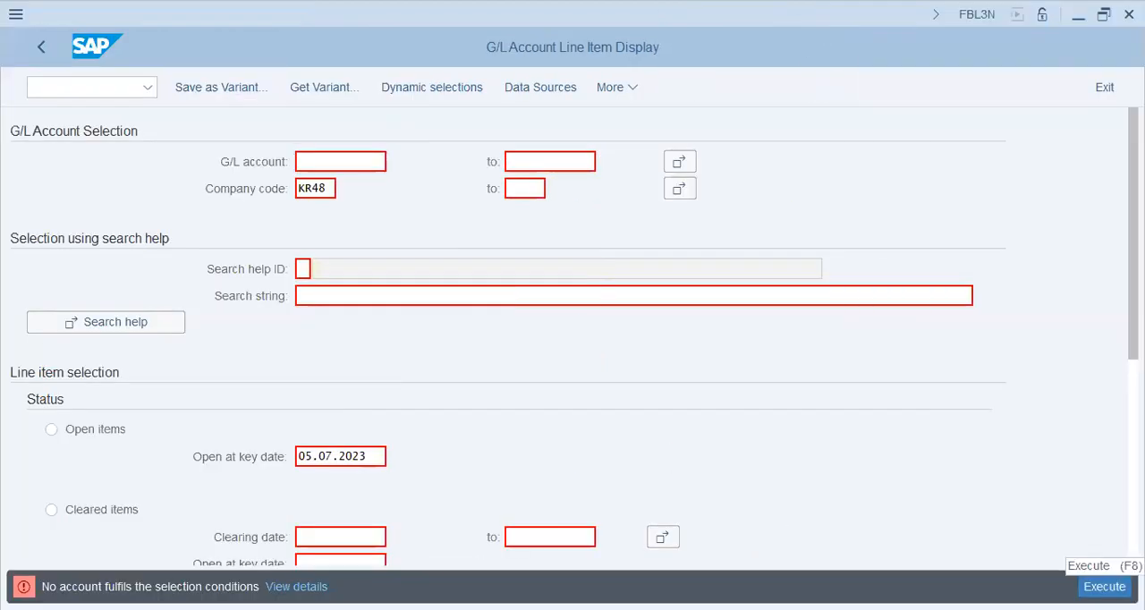
key("F8")
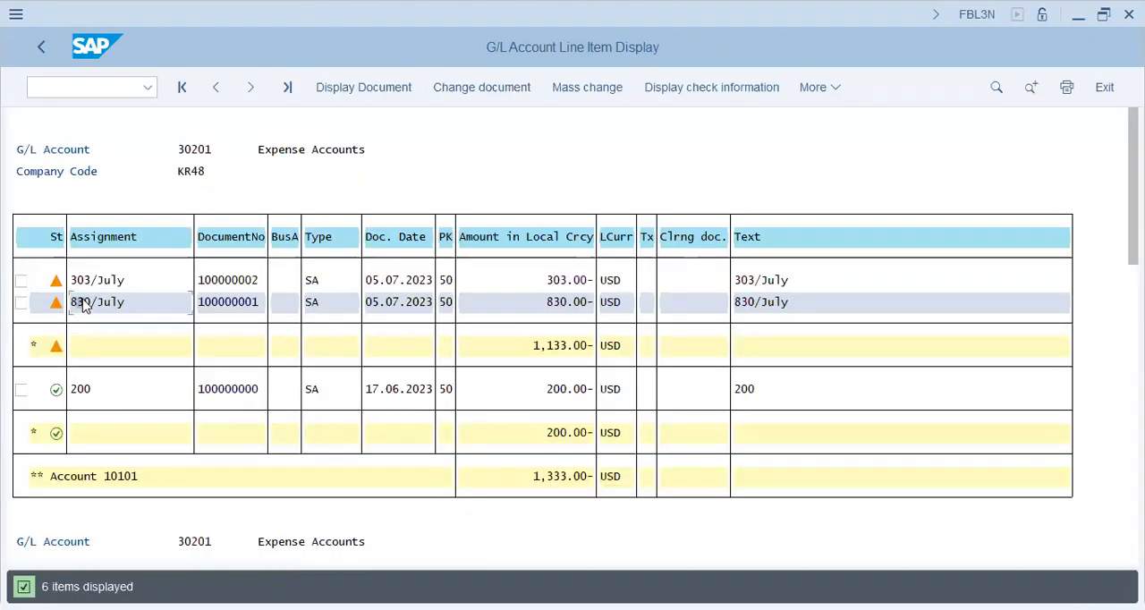
- Select the 303/July line item, leave the line item display, and return to the SAP Easy Access menu with the Document folder collapsed
left_click(87, 282)
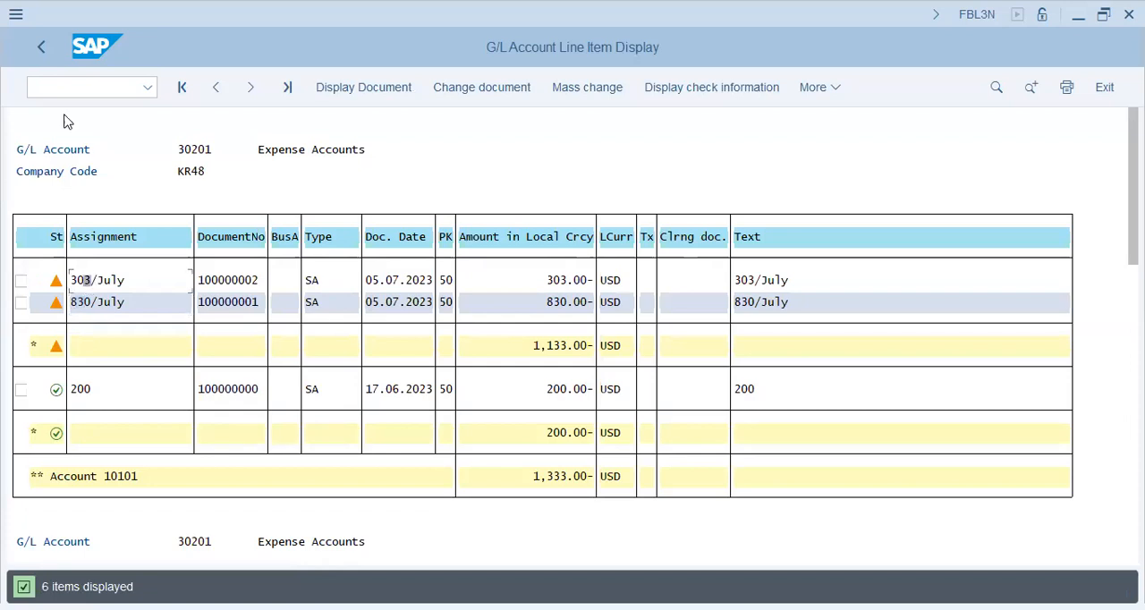
left_click(45, 49)
left_click(42, 50)
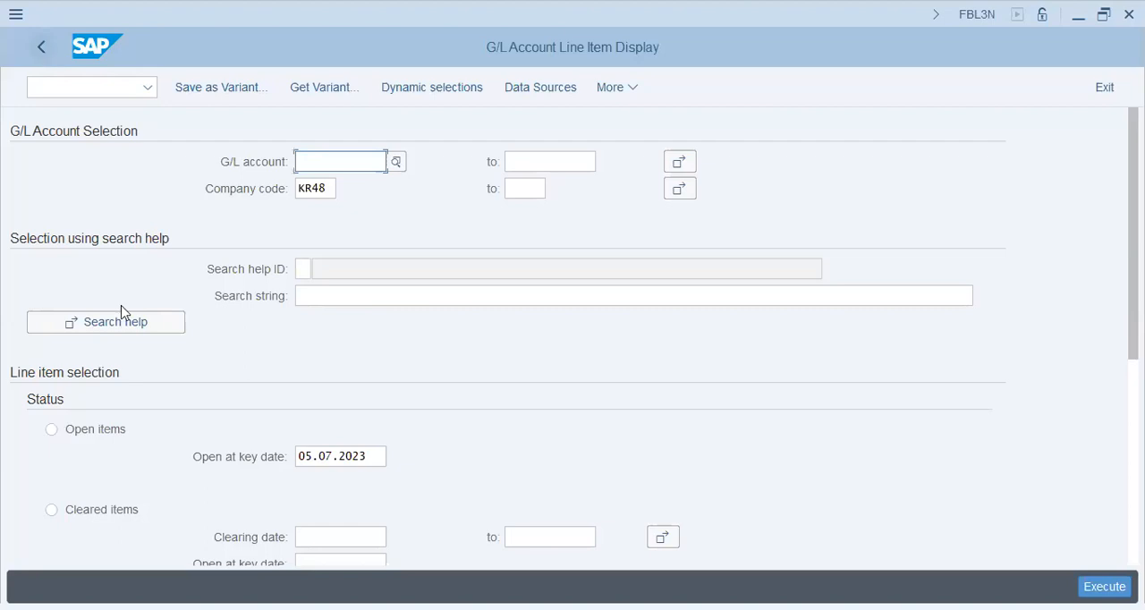
left_click(77, 176)
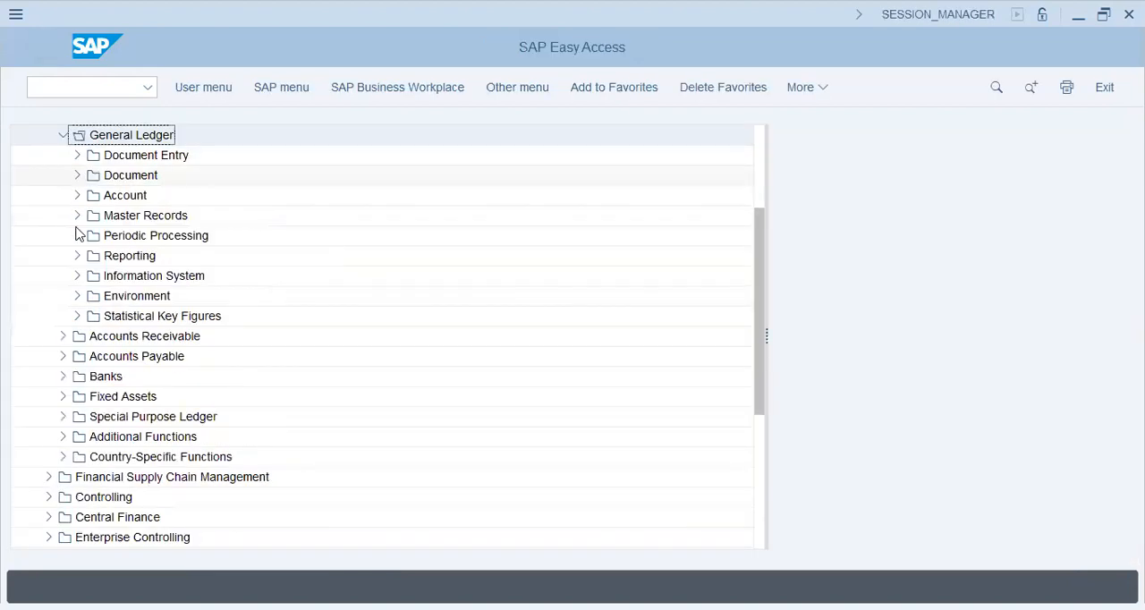
- Look through the General Ledger's Statistical Key Figures folder and the Current Settings under Environment, and collapse them again
left_click(78, 318)
left_click(78, 318)
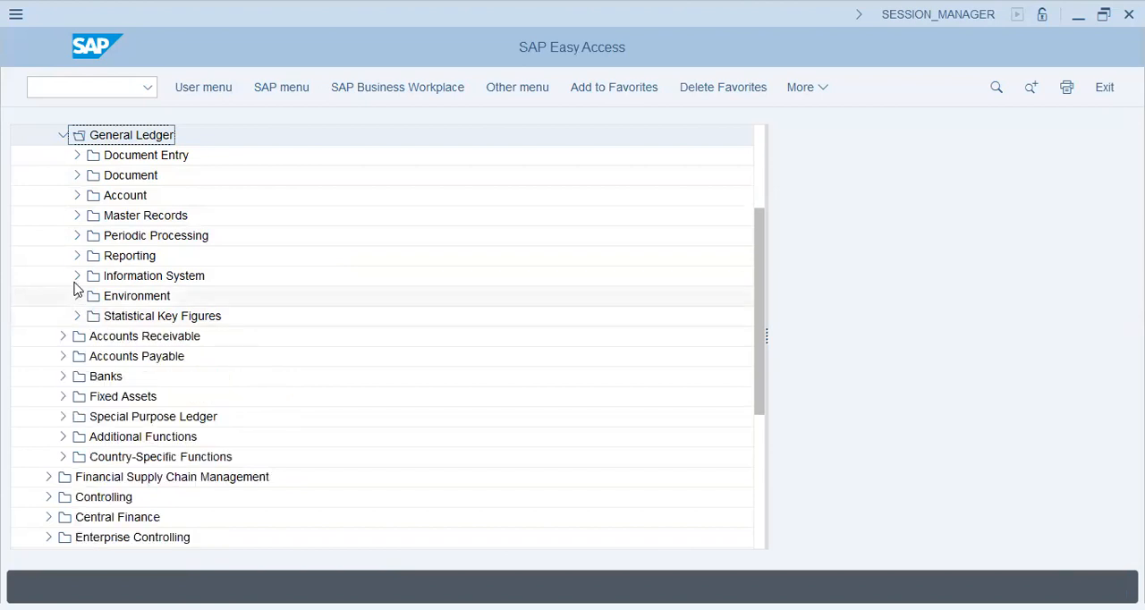
left_click(77, 298)
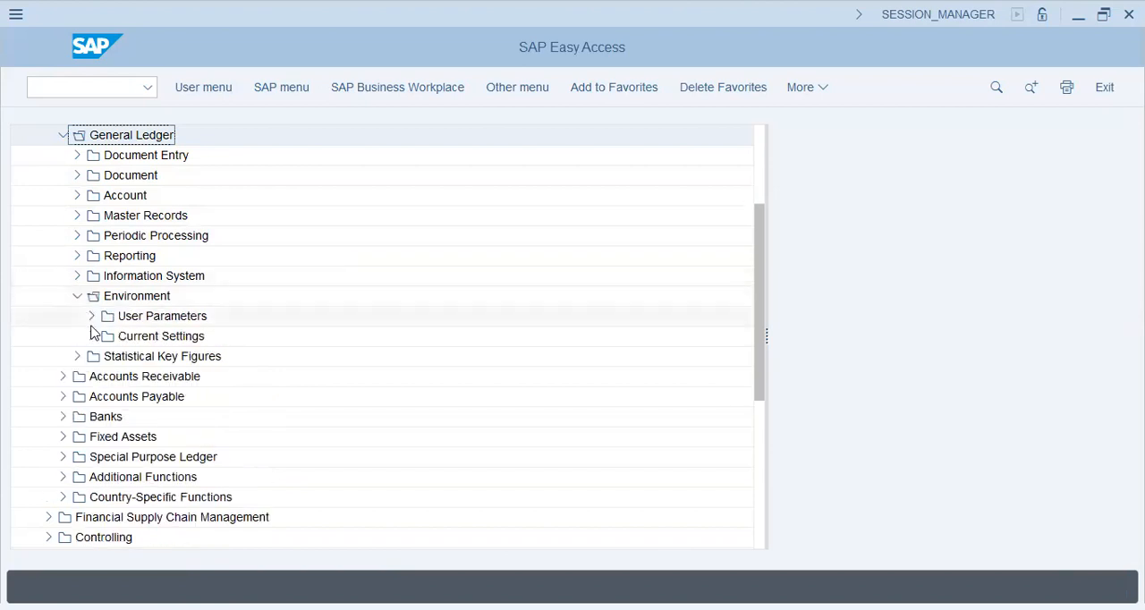
left_click(92, 336)
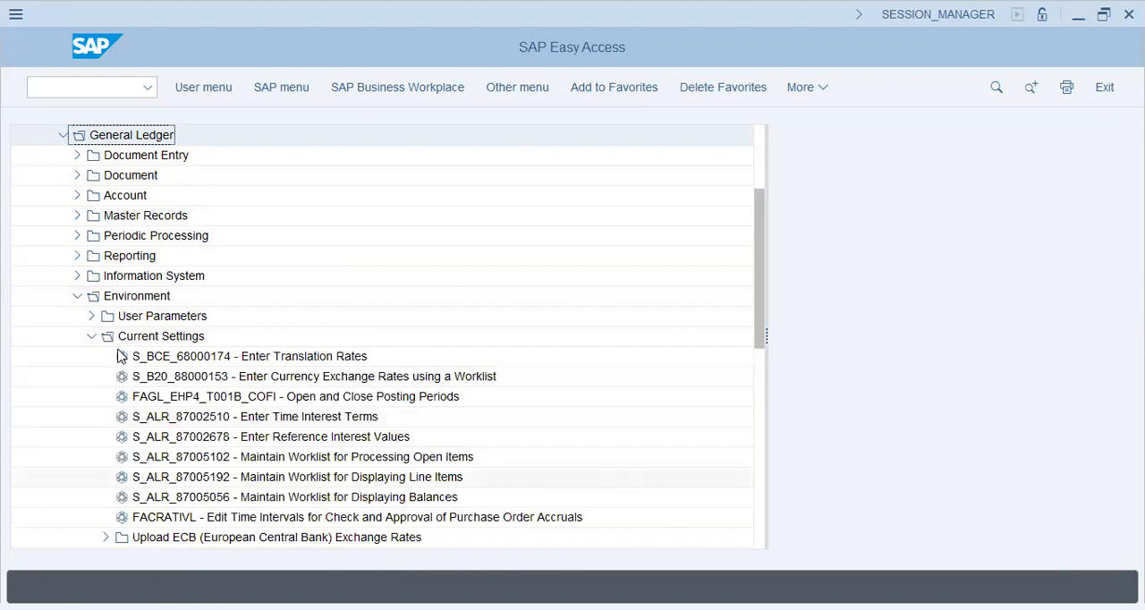
left_click(136, 477)
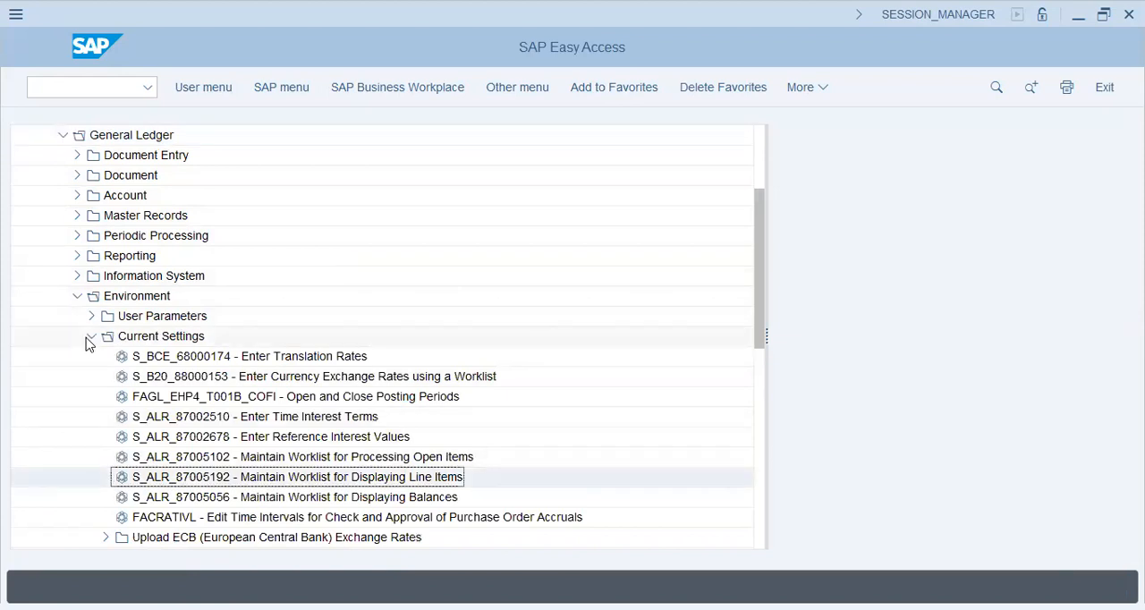
left_click(91, 336)
left_click(77, 295)
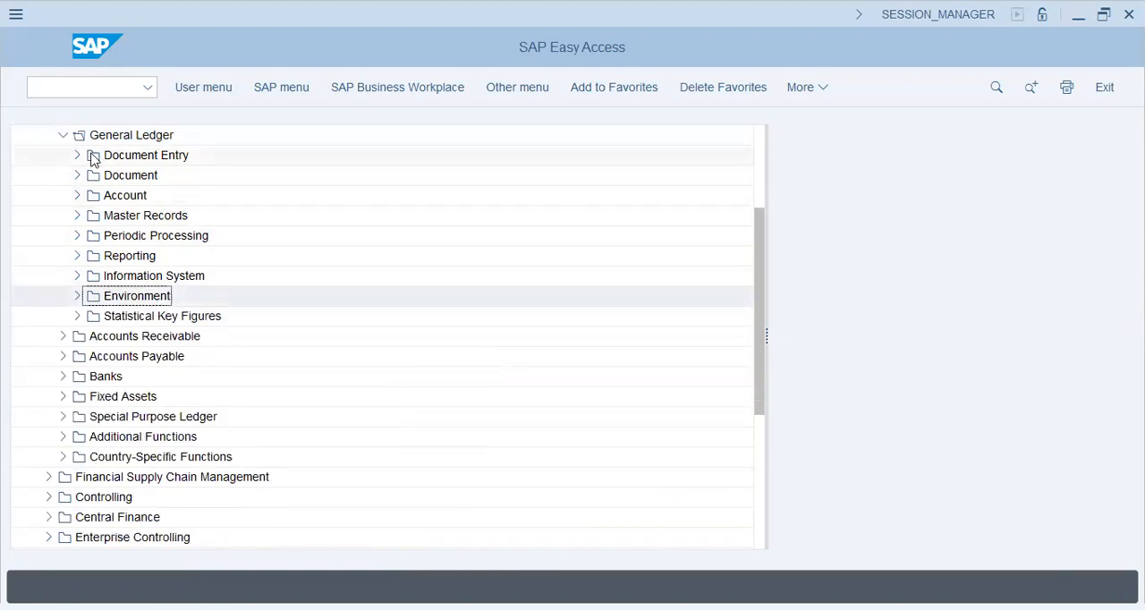
- View the exchange rate worklists in transaction TCURMNT and return to the SAP Easy Access menu
left_click(88, 93)
type("tcurmnt")
key("Return")
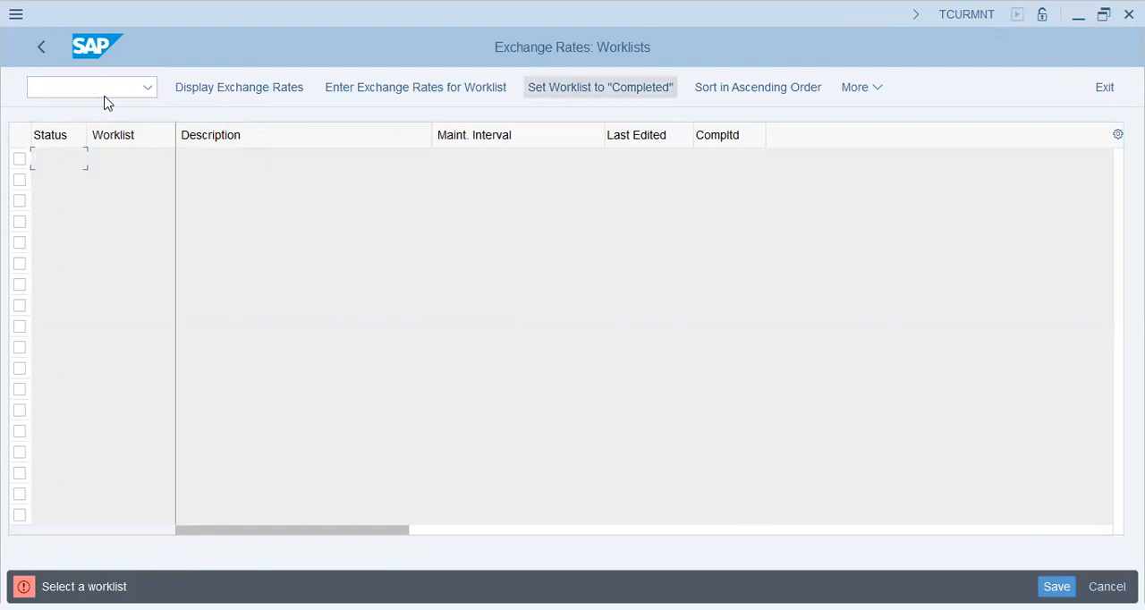
left_click(40, 50)
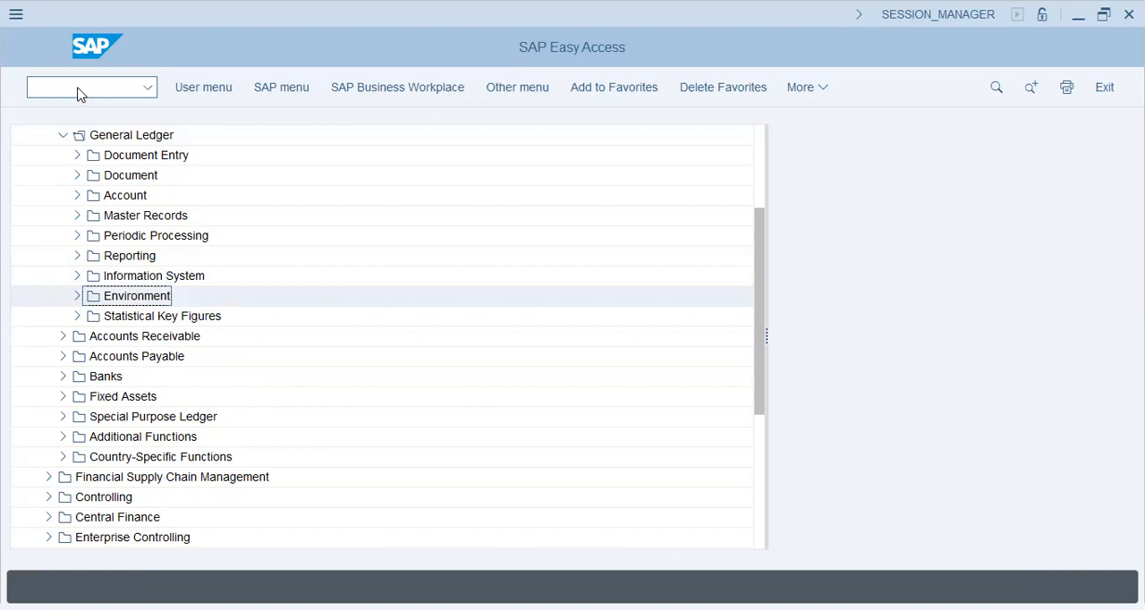
- Open the account assignment model transaction FKMT from the Reference Documents folder under General Ledger Document Entry
left_click(62, 136)
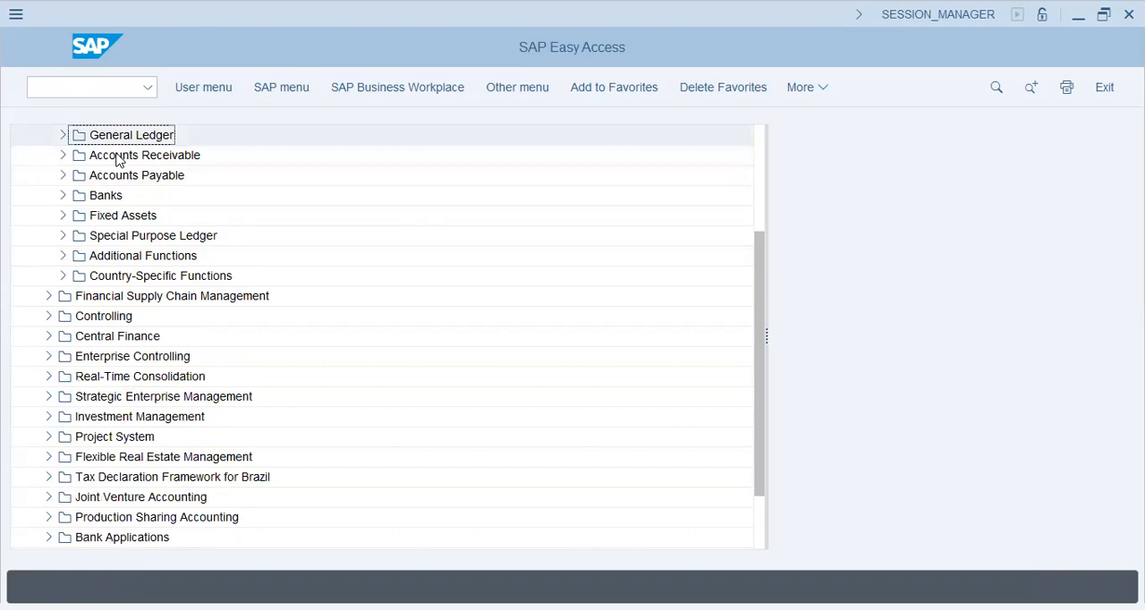
scroll(118, 159, "up", 3)
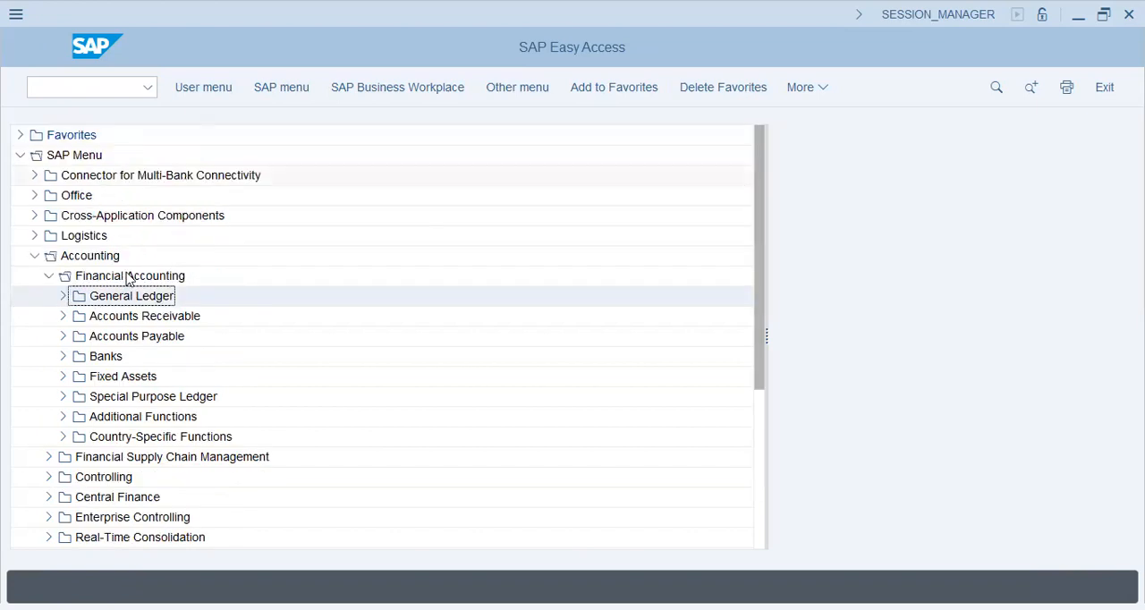
left_click(62, 297)
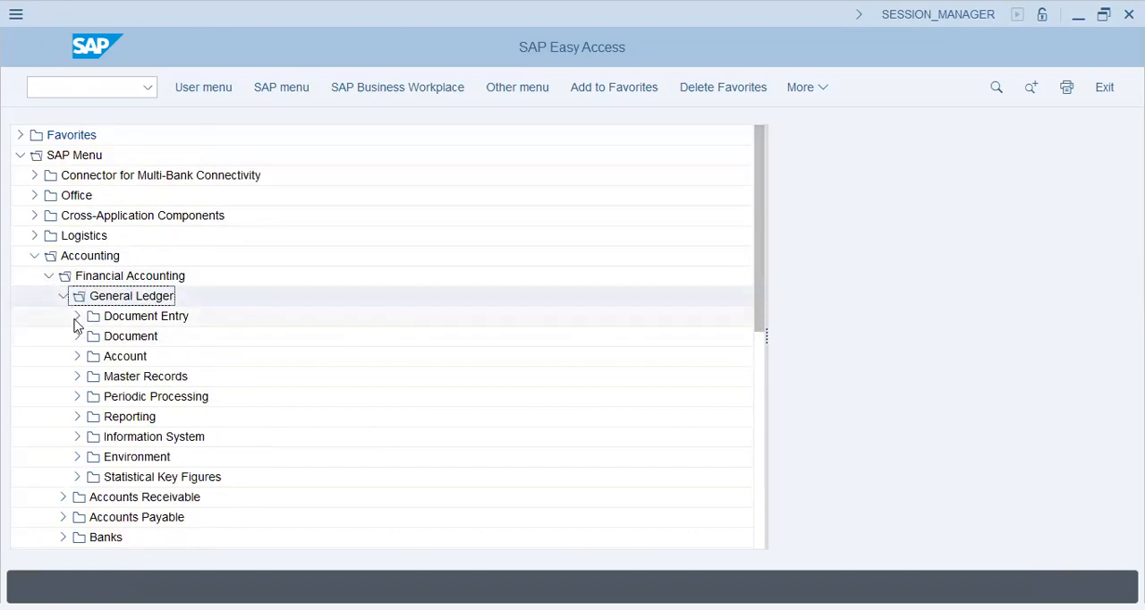
left_click(77, 315)
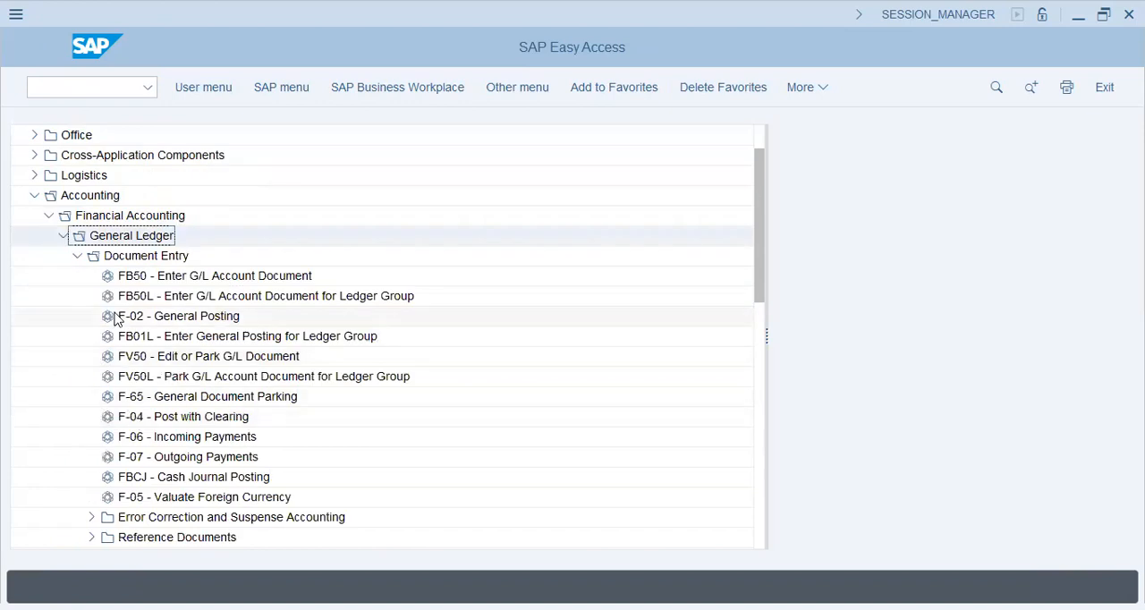
left_click(77, 257)
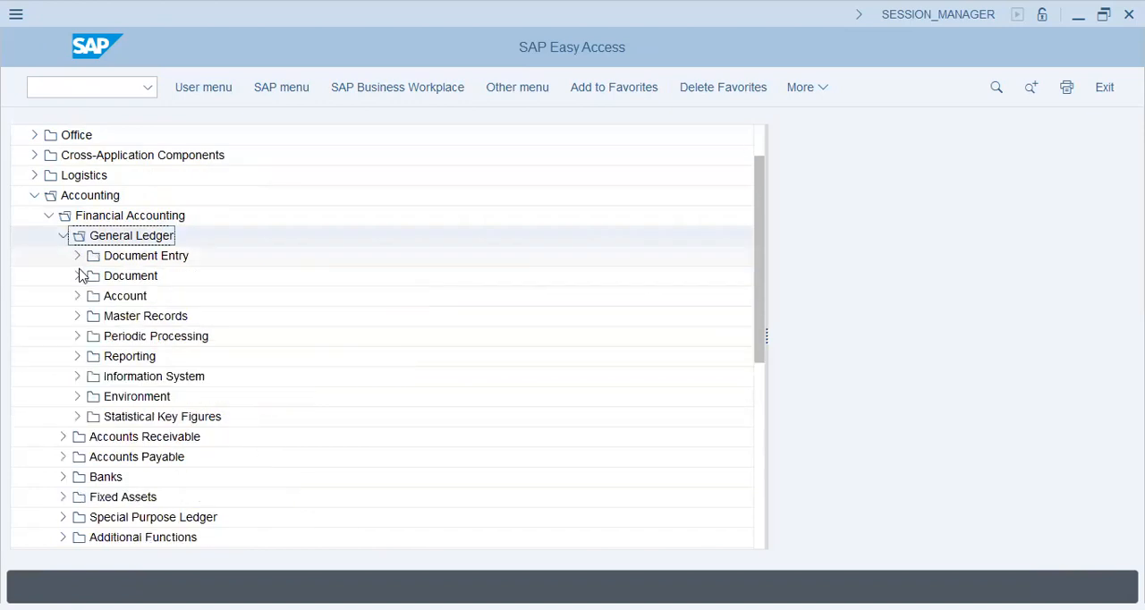
left_click(78, 256)
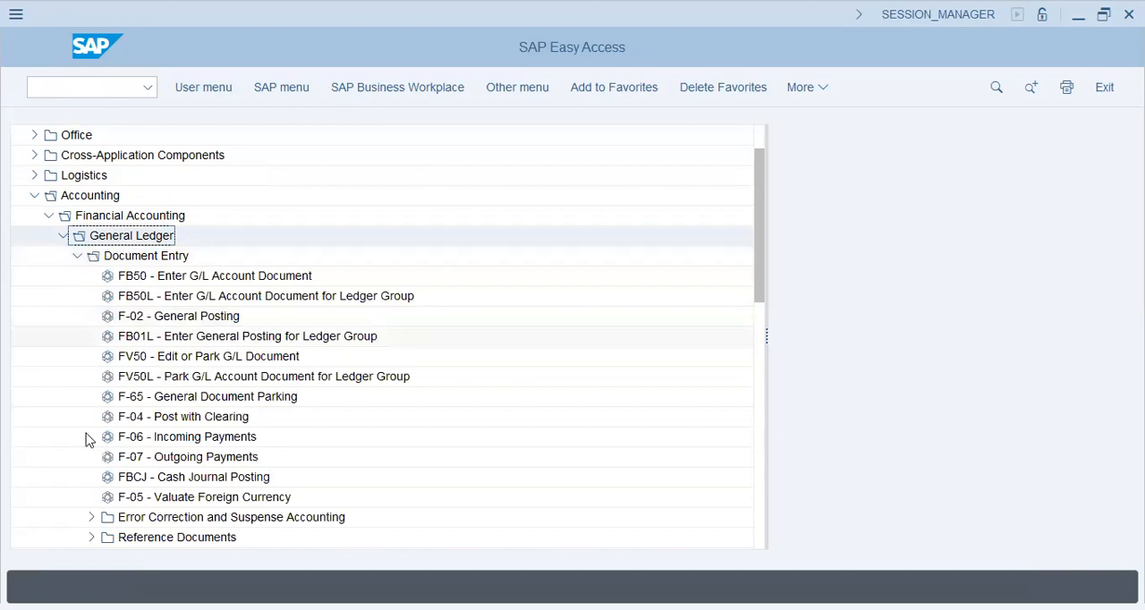
left_click(92, 537)
double_click(224, 497)
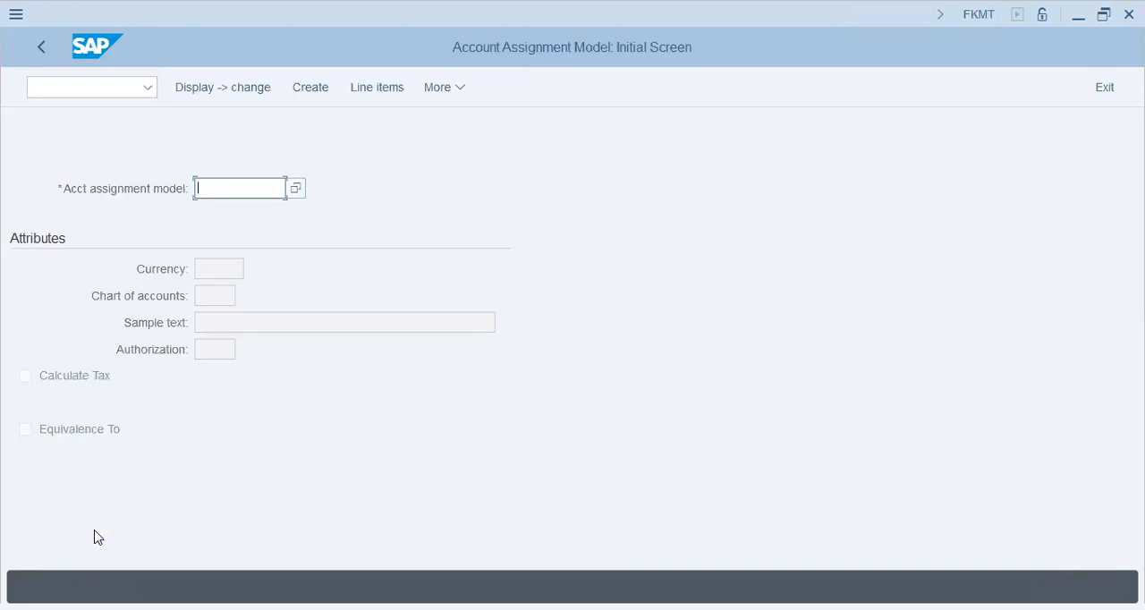
- Try to create an account assignment model named INTERNET, and clear the model name
type("internet")
key("F5")
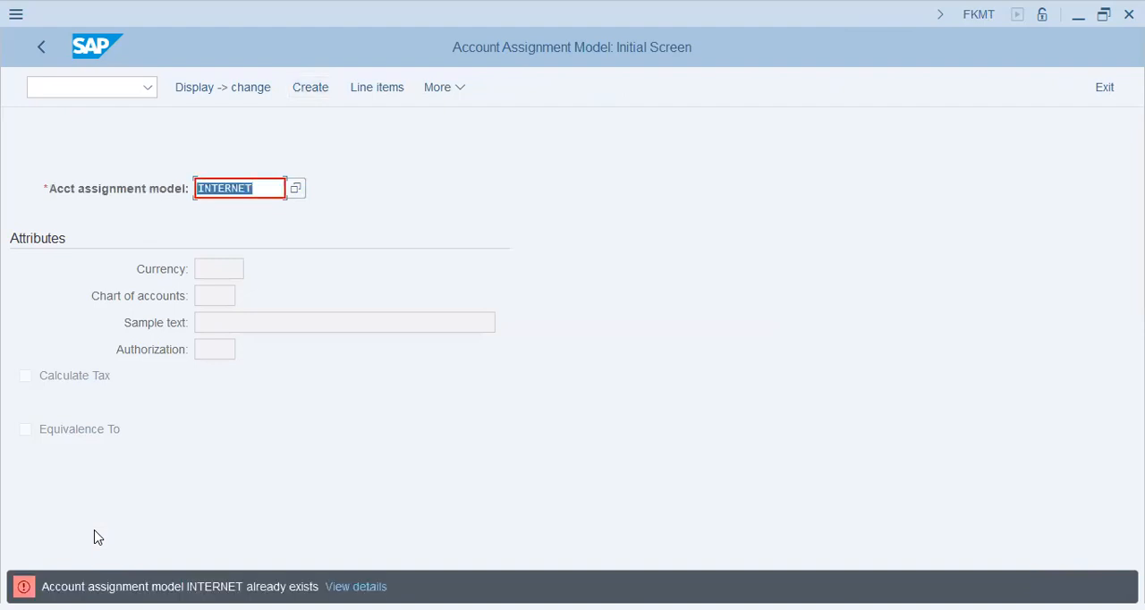
key("BackSpace")
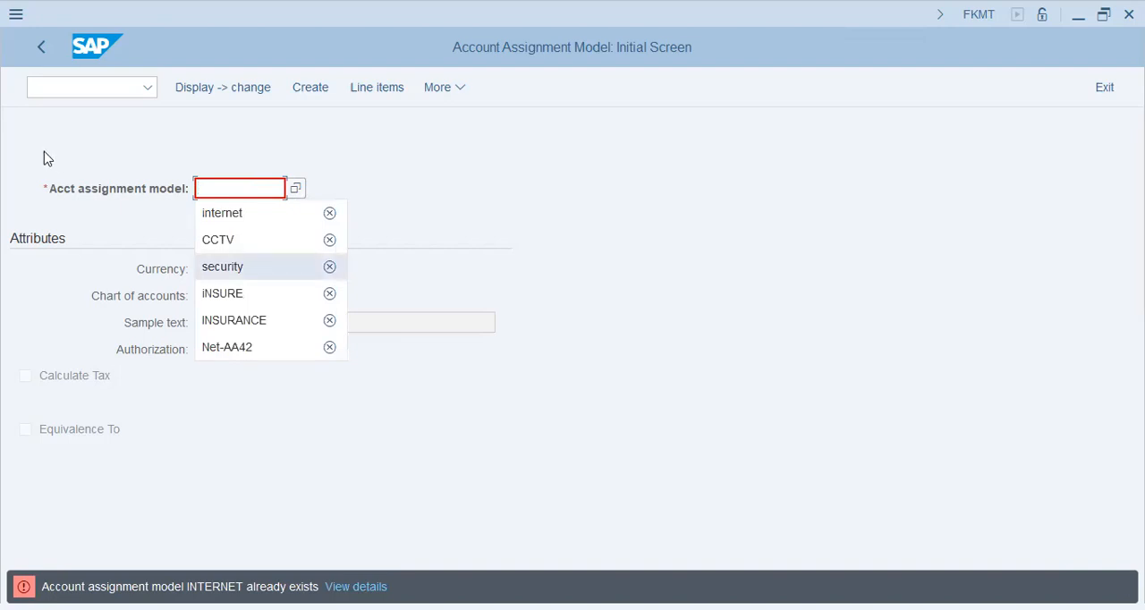
- Open transaction F-02, set the document date to 05.07.2023, and try to apply the account assignment model INTERNET
left_click(101, 86)
type("/")
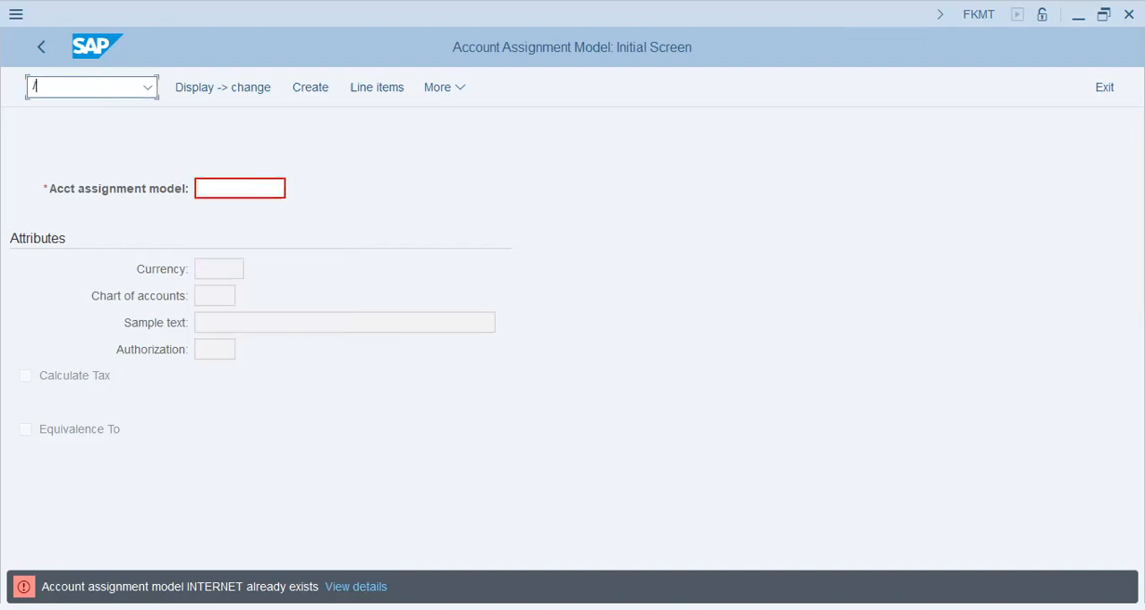
type("nf-02")
key("Return")
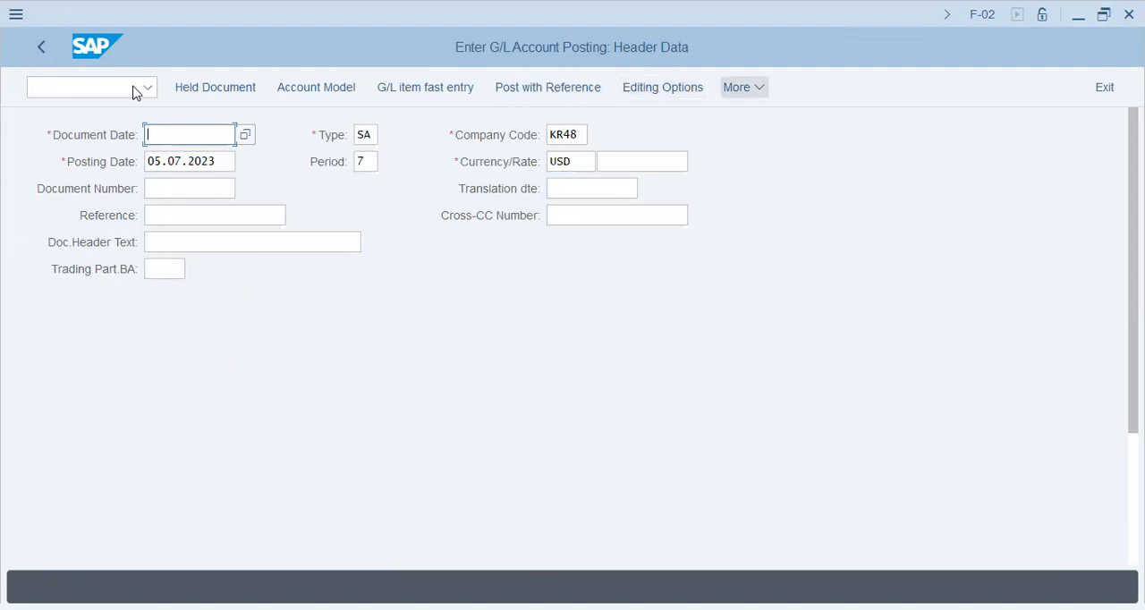
key("F6")
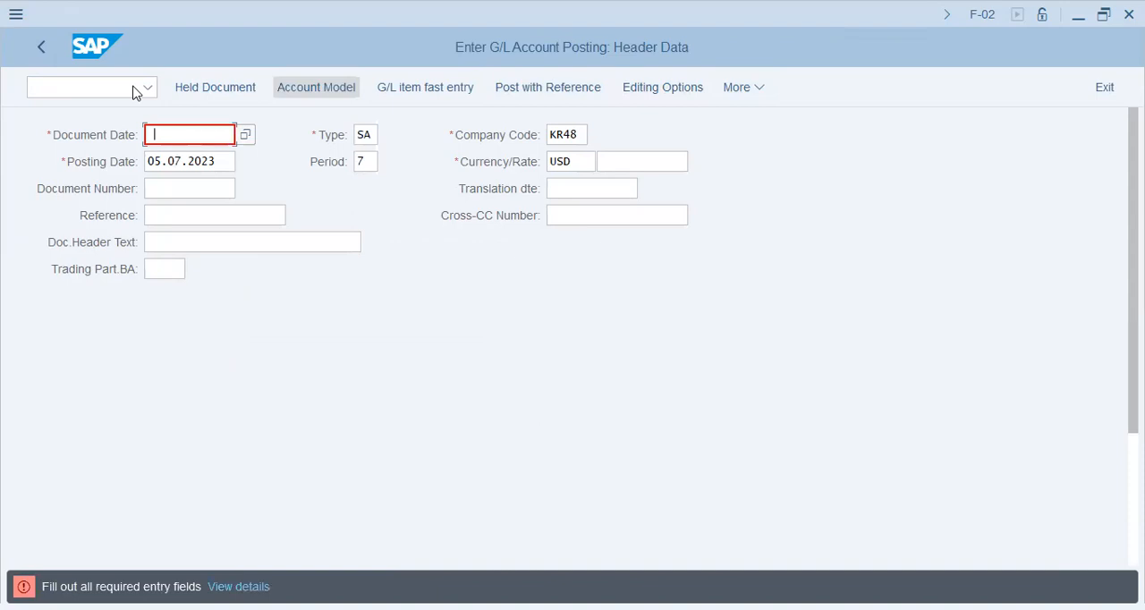
type("05.07.2023")
key("F6")
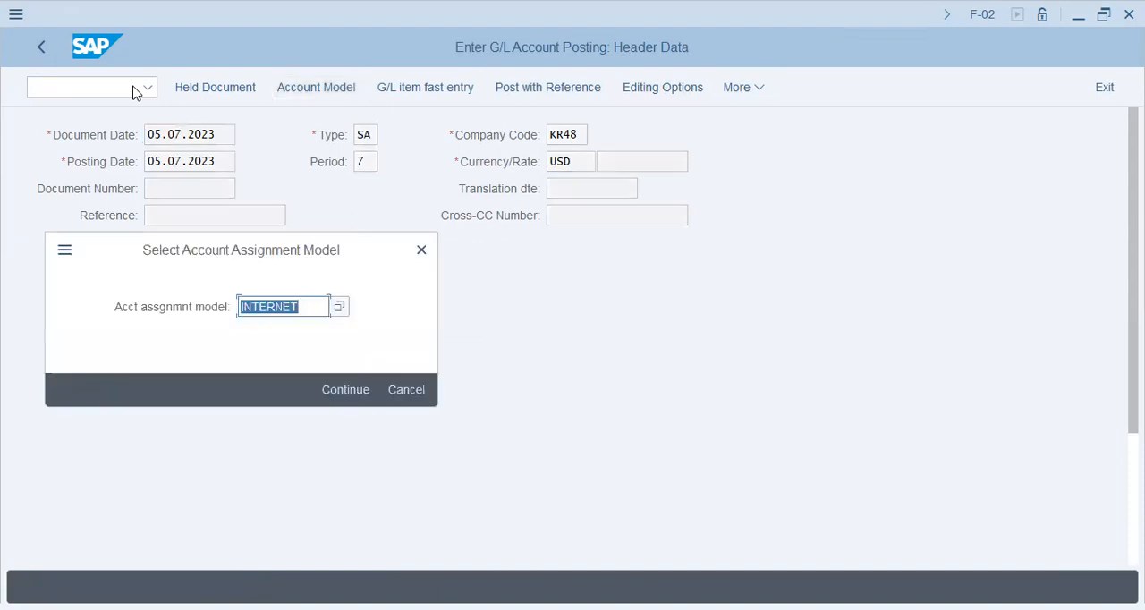
key("Return")
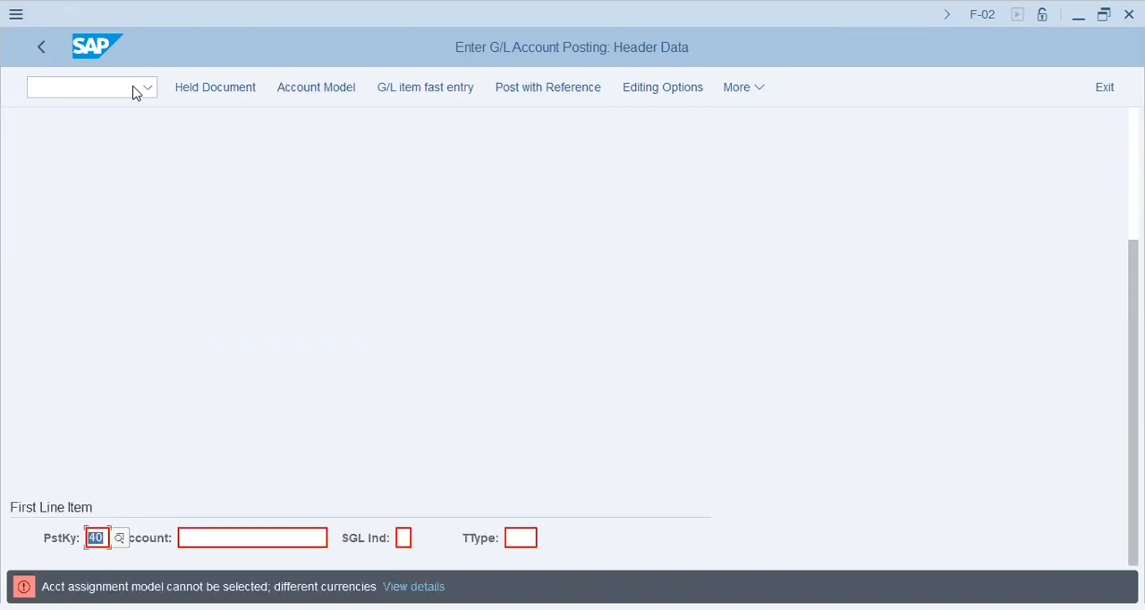
key("Tab")
- Go to transaction FKMT and start creating an account assignment model named NET/USD
left_click(57, 89)
type("/nfkmt")
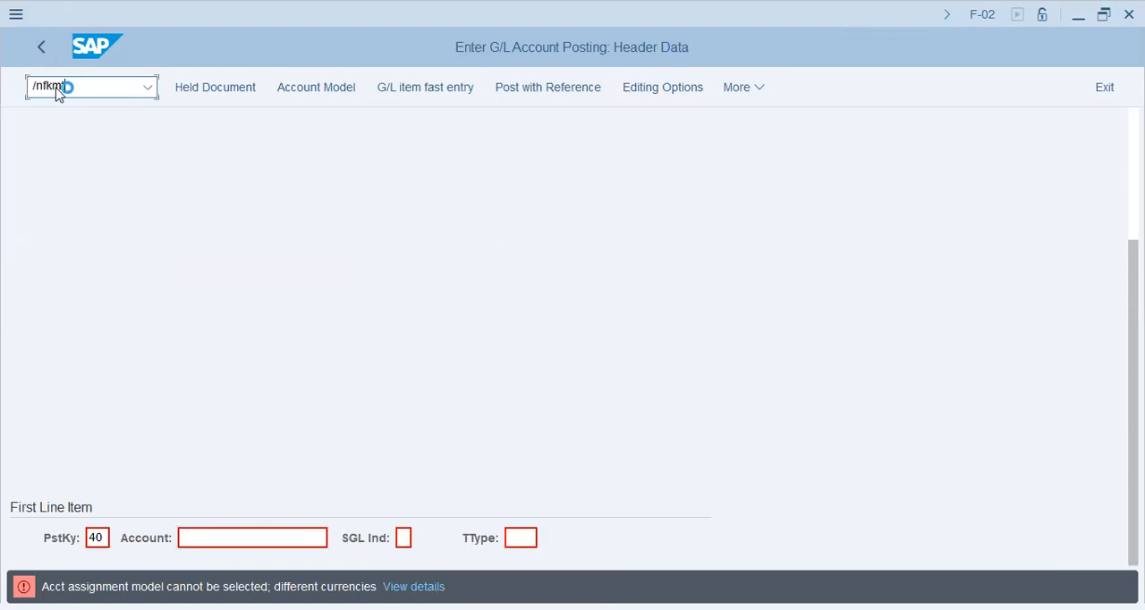
key("Return")
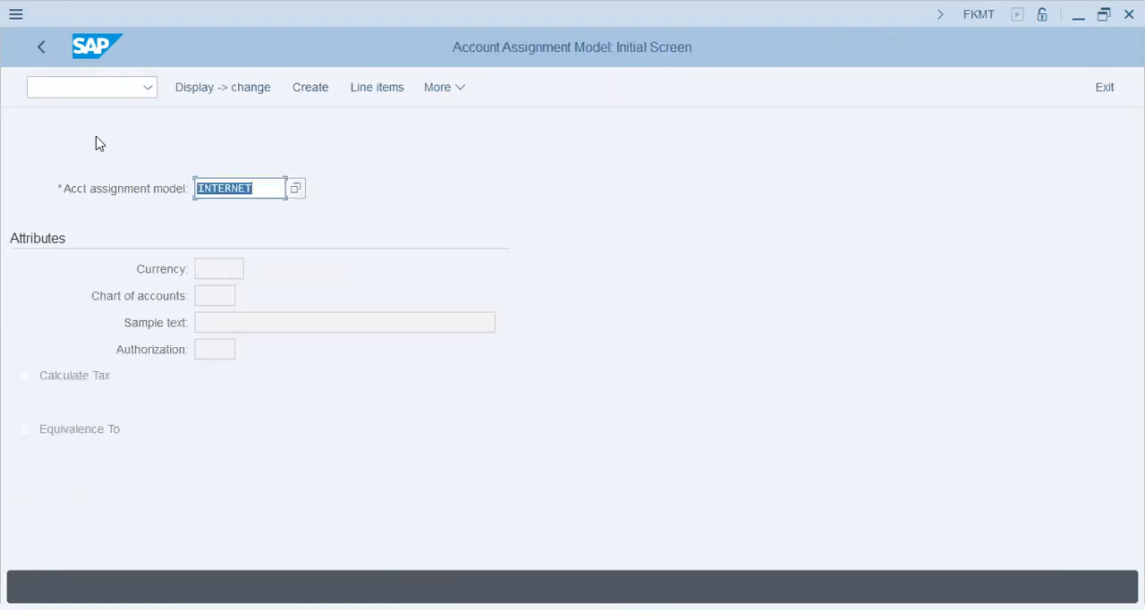
type("net")
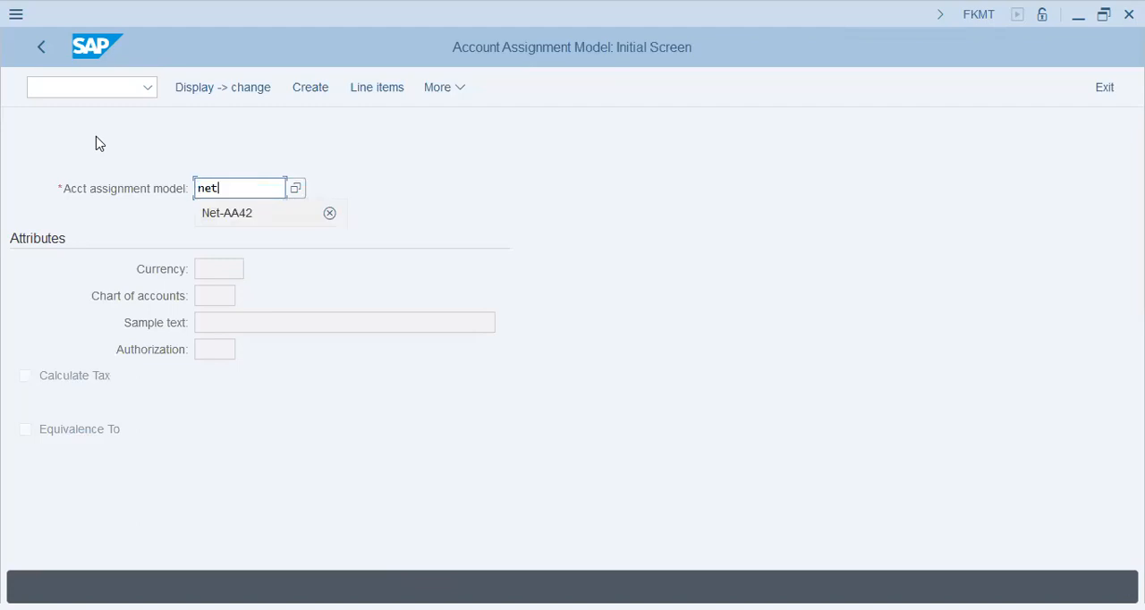
type("U")
key("BackSpace")
type("/USD")
key("Return")
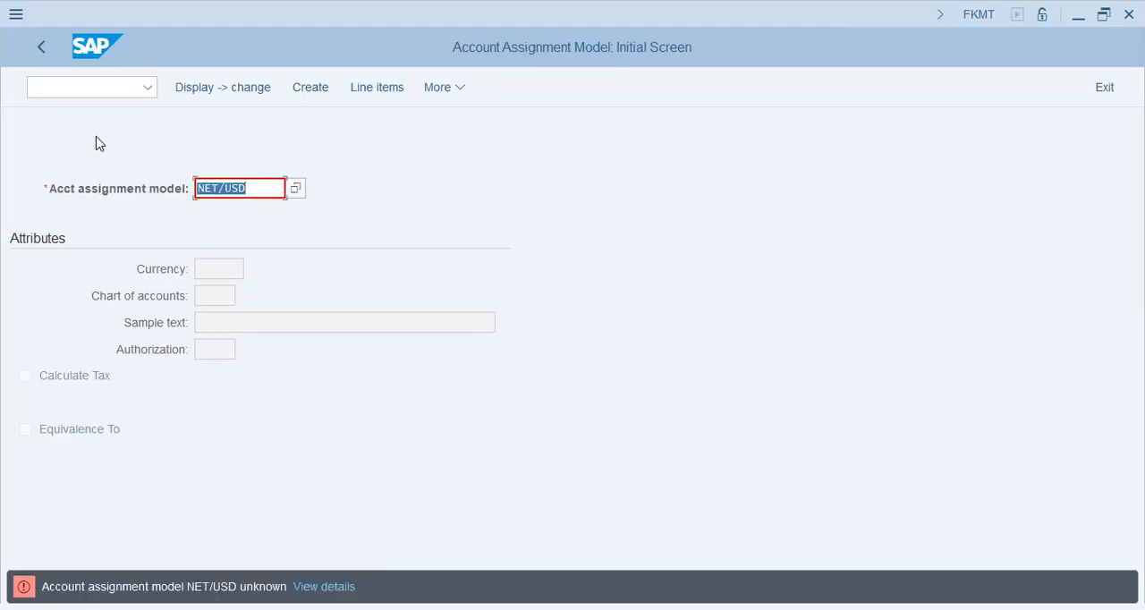
left_click(309, 94)
- Set the model's currency to USD and its chart of accounts to KR48
key("Tab")
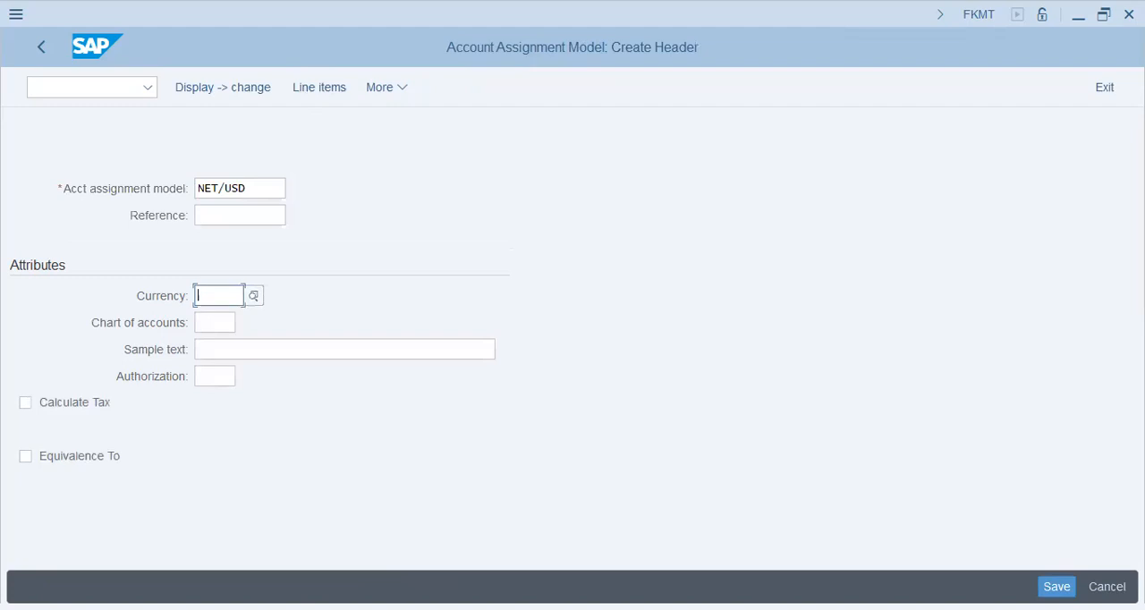
type("USD")
key("Tab")
type("KR48")
key("Tab")
- Enter "Internet Bill >> $300" as the model's sample text
type("iNTERNET")
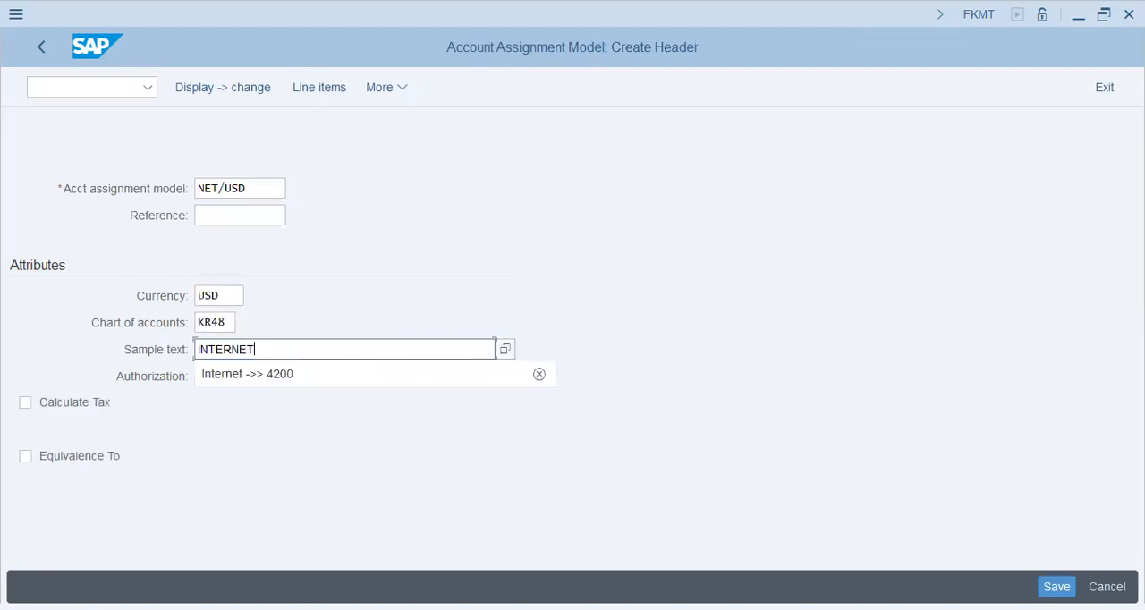
key("ctrl+a")
key("BackSpace")
type("Internet Bill --")
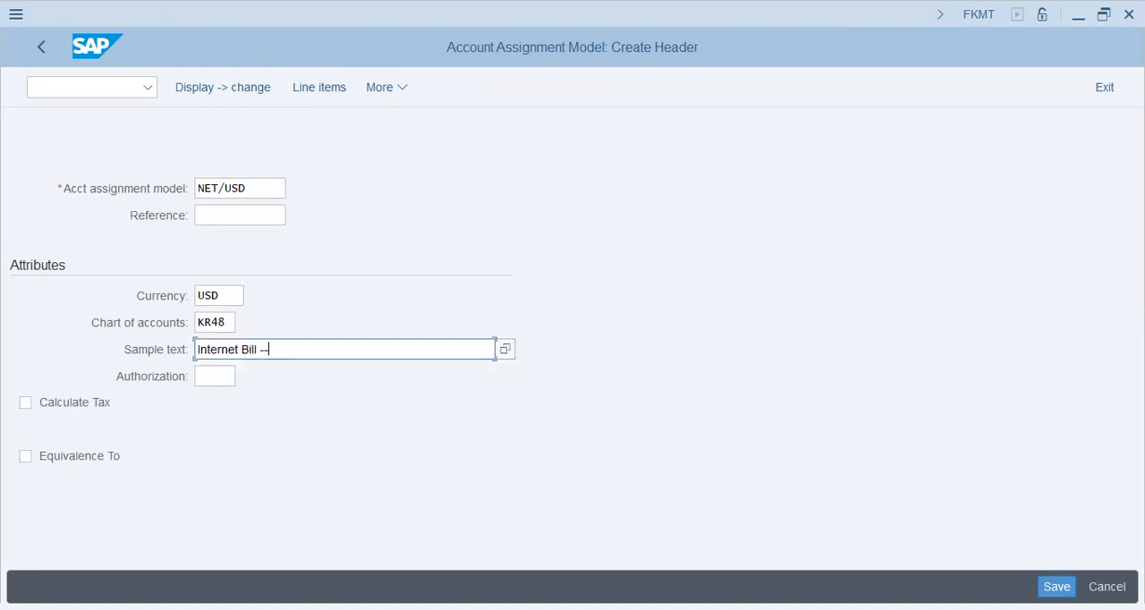
key("BackSpace")
key("BackSpace")
type(">> 3")
key("BackSpace")
type("$")
type("200")
key("BackSpace")
key("BackSpace")
key("BackSpace")
type("300")
key("Tab")
- Enable Calculate Tax and Equivalence To for the NET/USD model, and try to save its header
left_click(41, 405)
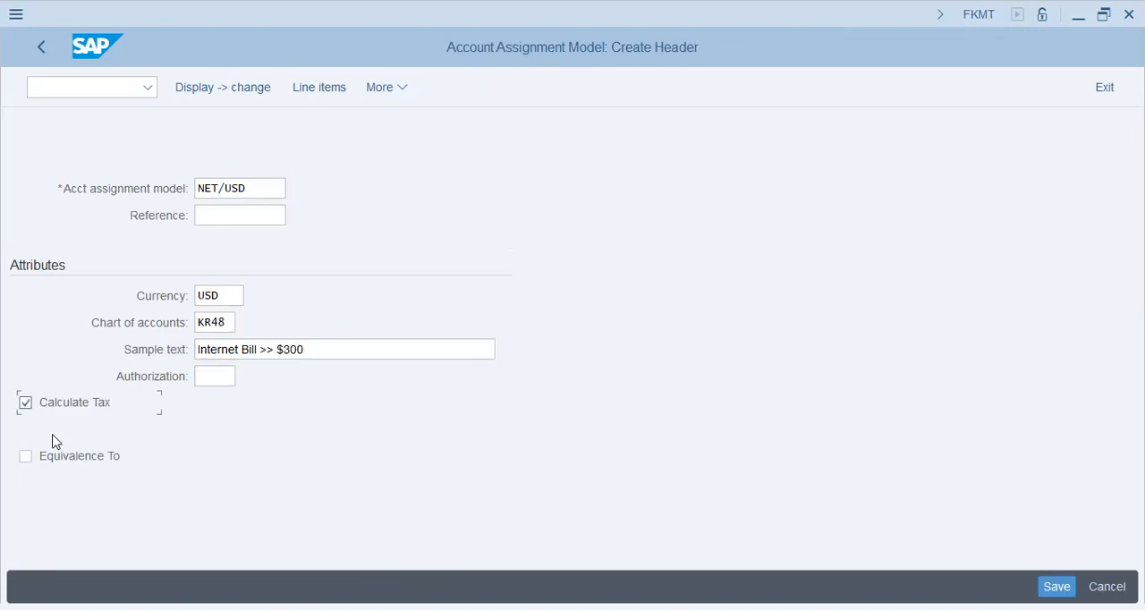
left_click(83, 458)
key("Tab")
key("ctrl+s")
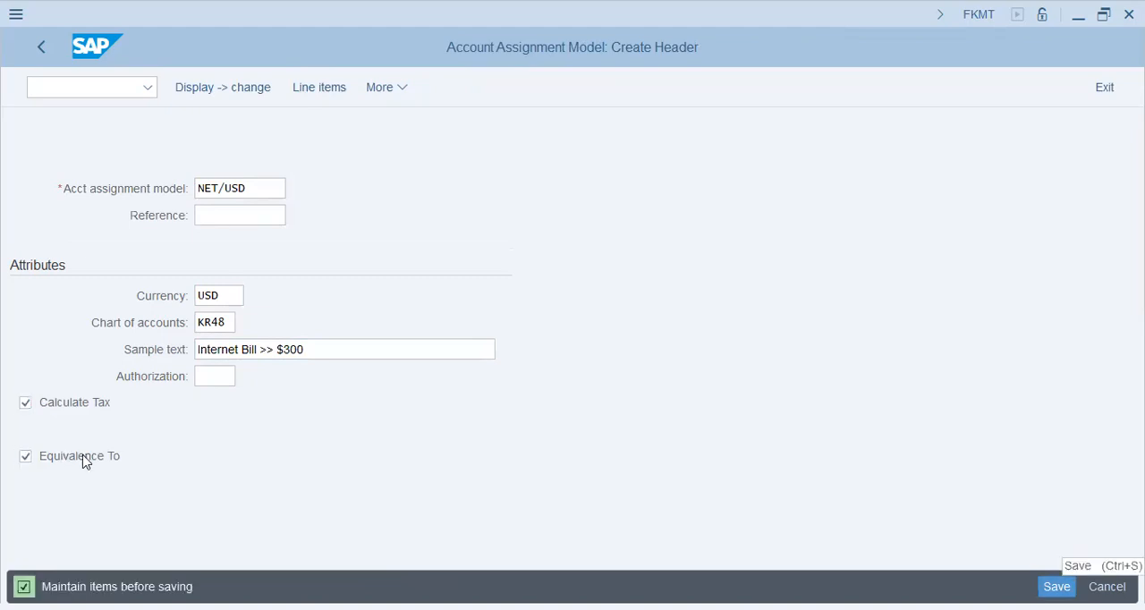
key("Tab")
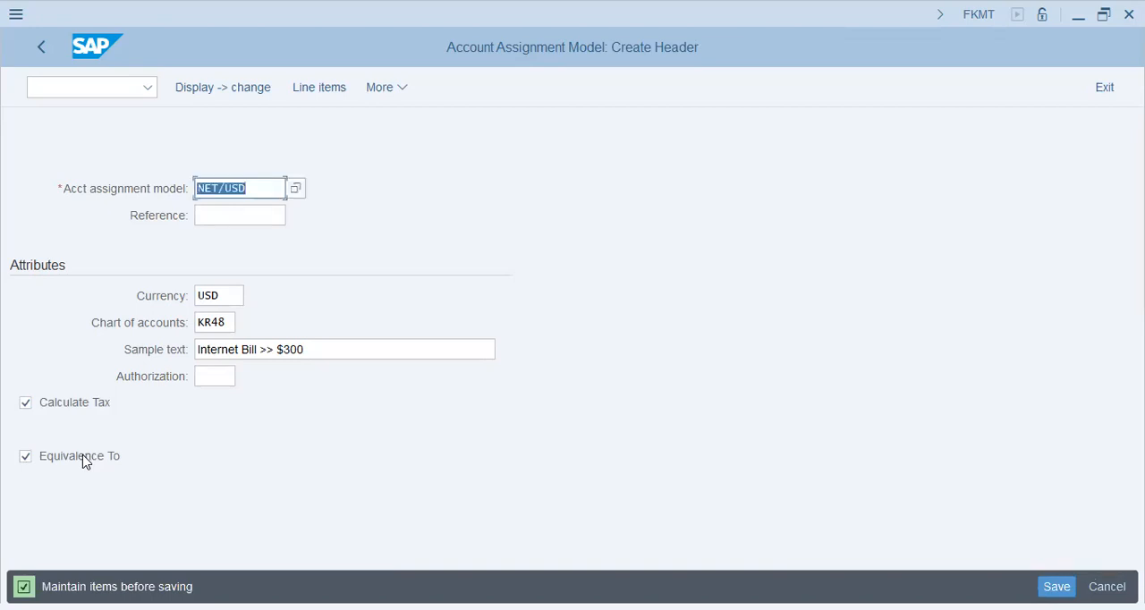
- Open the NET/USD model's line items and enter posting key 40, company code KR48 and G/L account 30201 in the first line
key("F6")
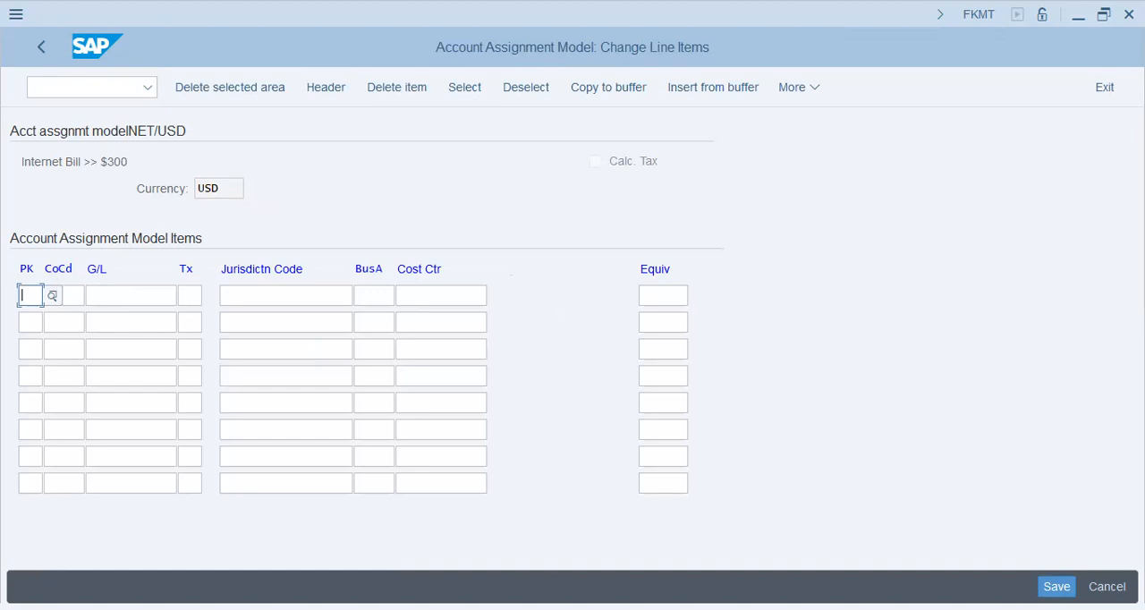
type("40")
key("Tab")
type("KR48")
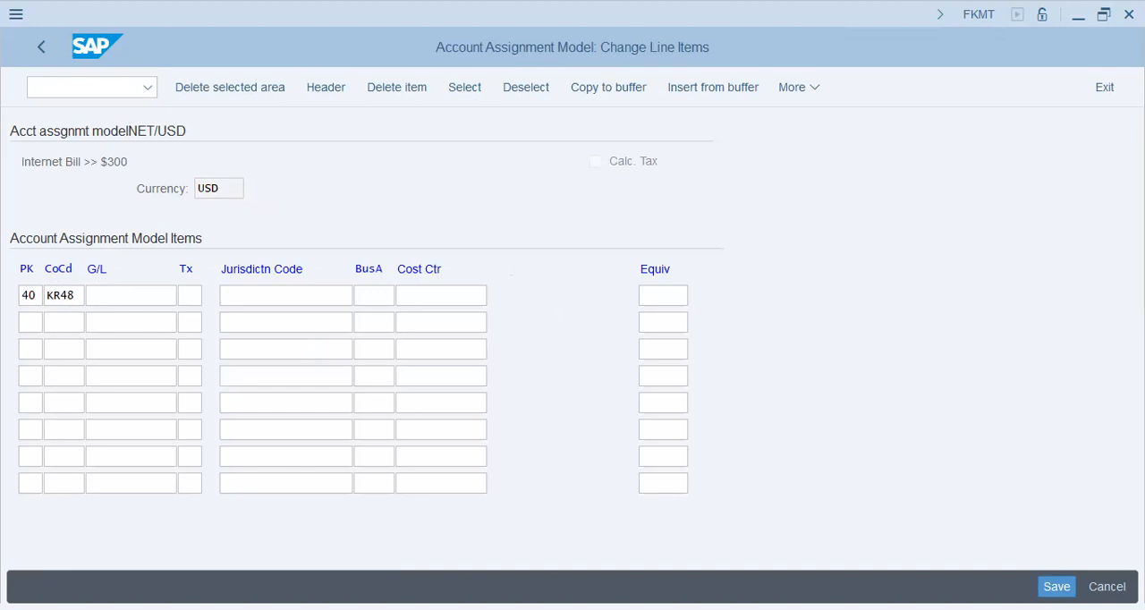
type("30201")
key("Tab")
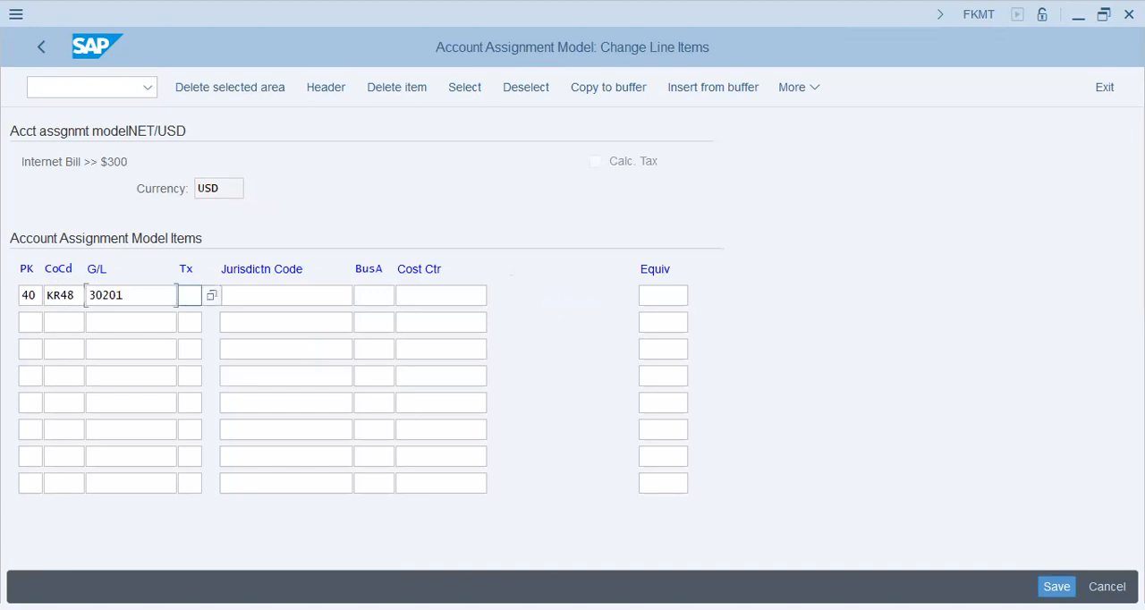
key("Tab")
key("Tab")
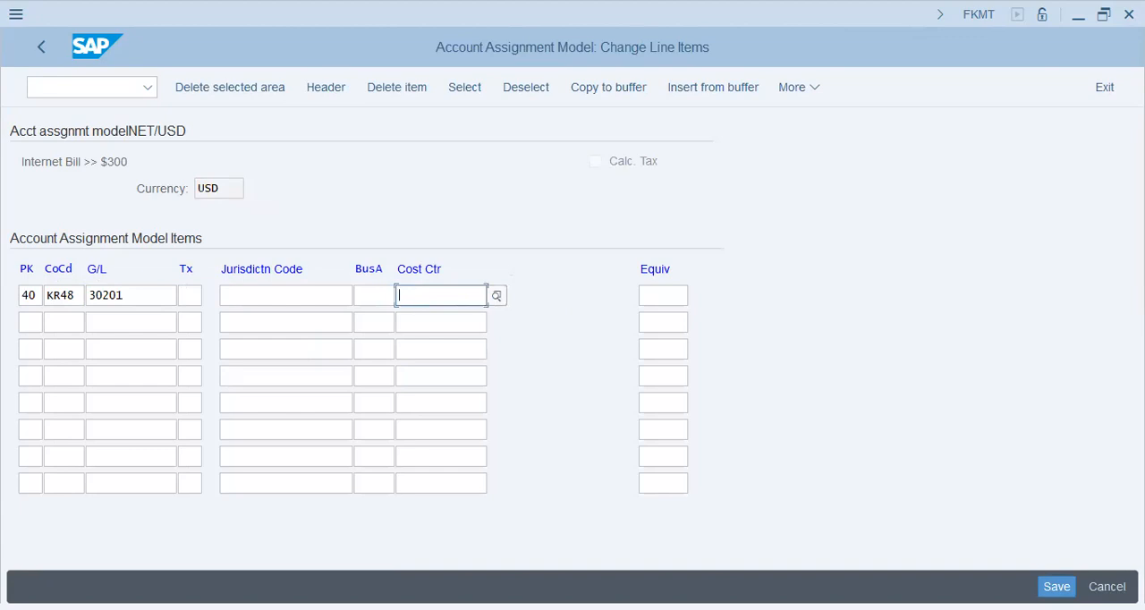
- Search for the first line's cost center in controlling area KR48 and company code KR48, and close the search
left_click(497, 296)
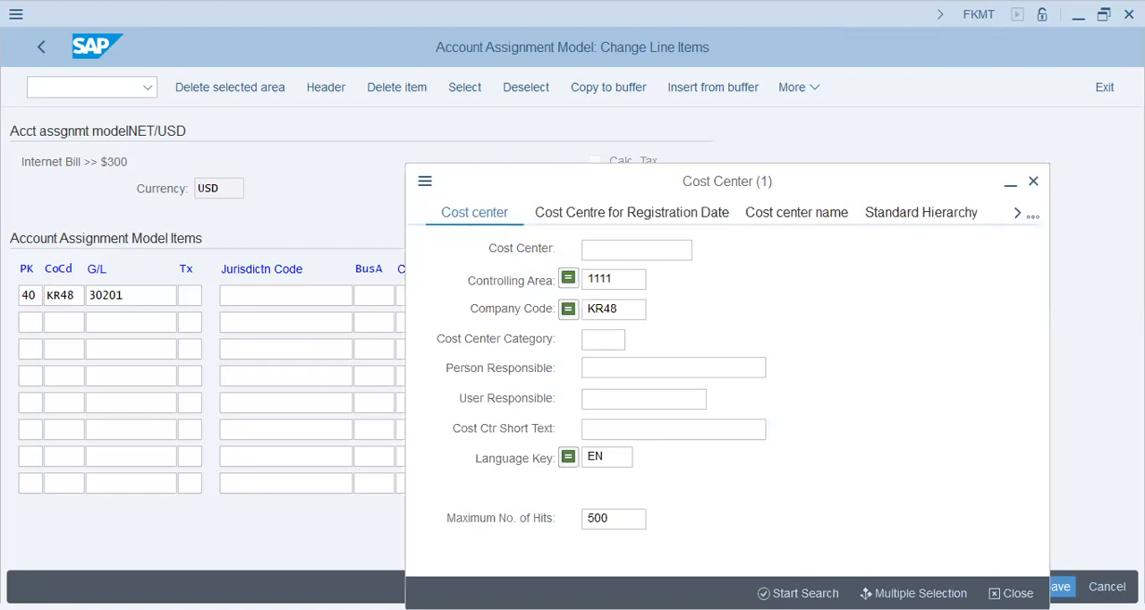
left_click(614, 279)
type("KR48")
key("Tab")
left_click(800, 593)
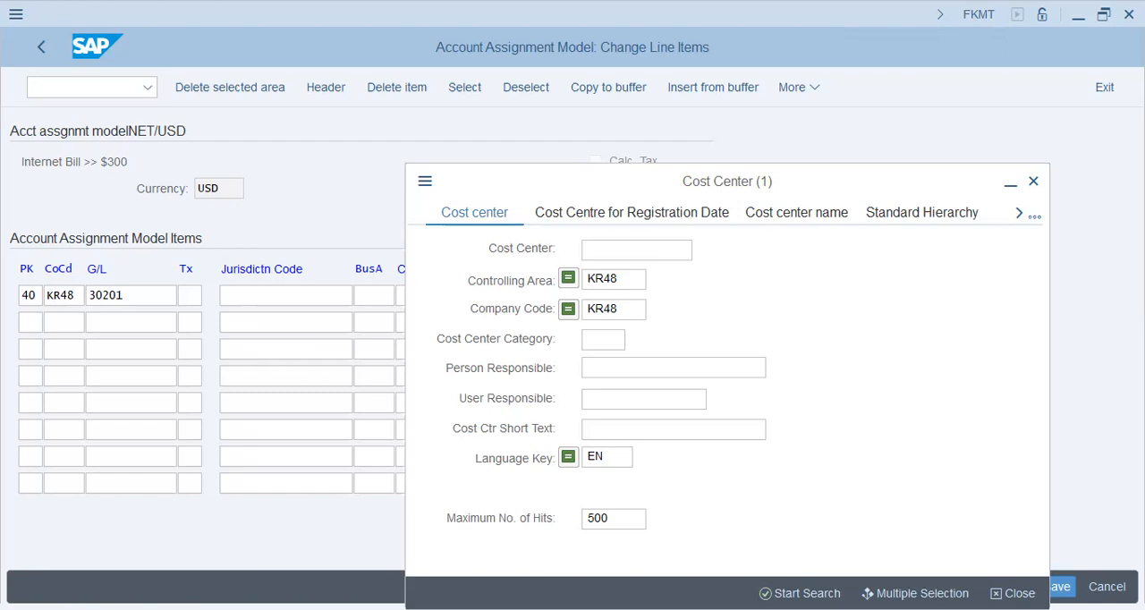
key("Return")
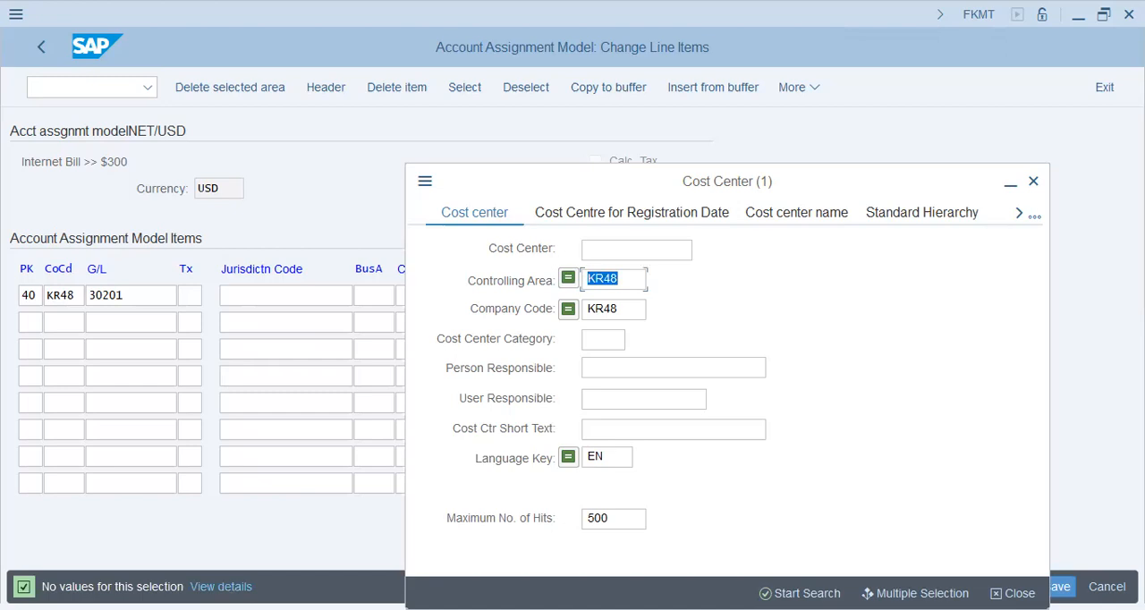
key("Escape")
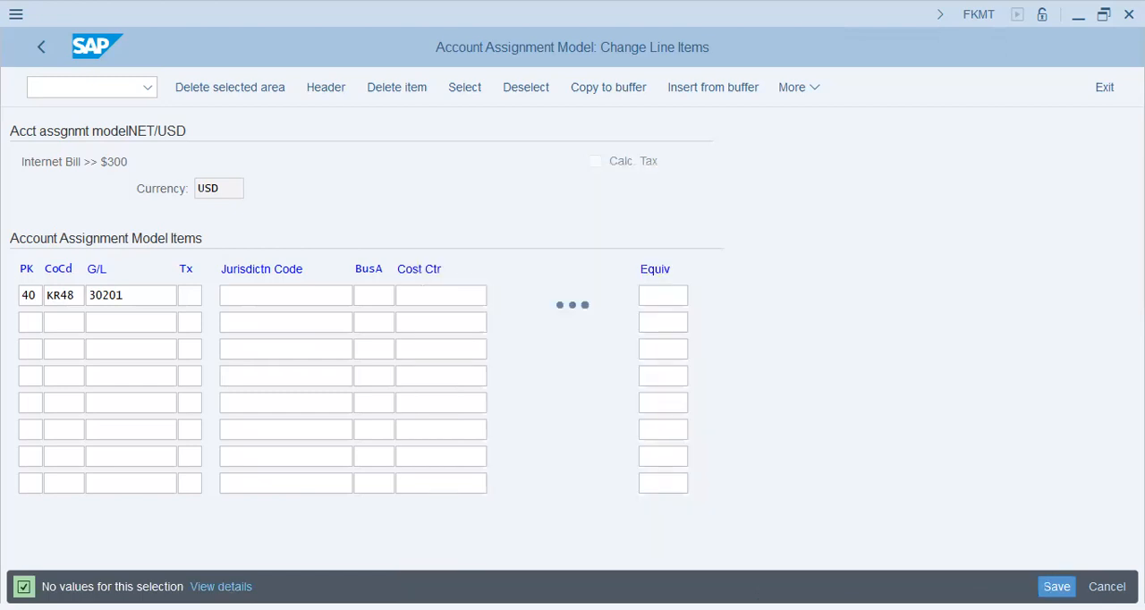
- Set the first line's equivalence to 100 and start a second line with posting key 50 and company code KR48
left_click(663, 296)
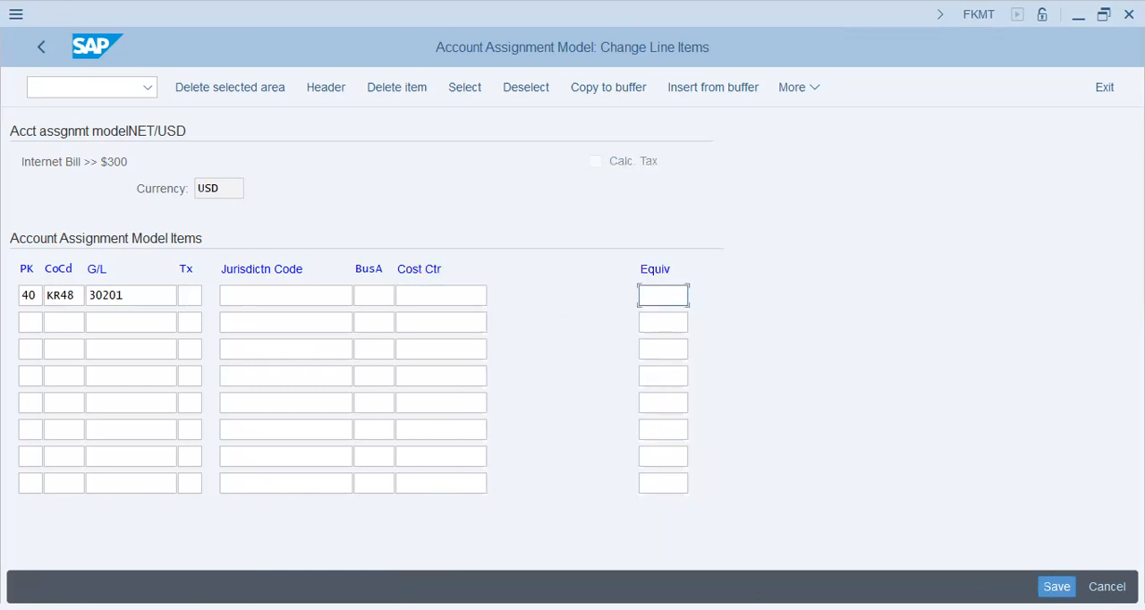
left_click(667, 321)
left_click(38, 328)
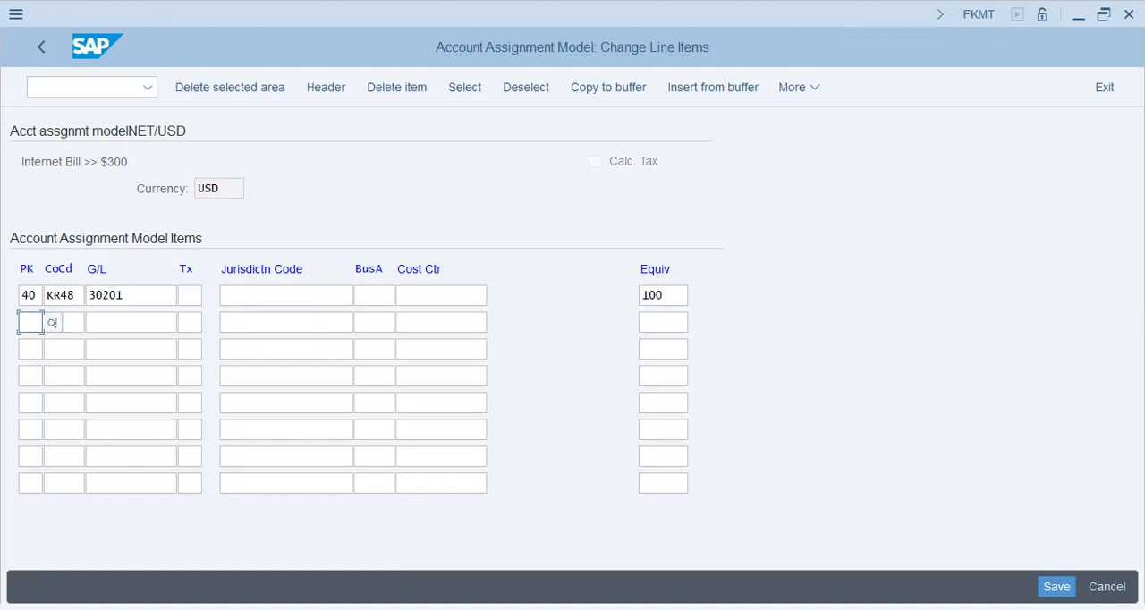
type("50")
key("Return")
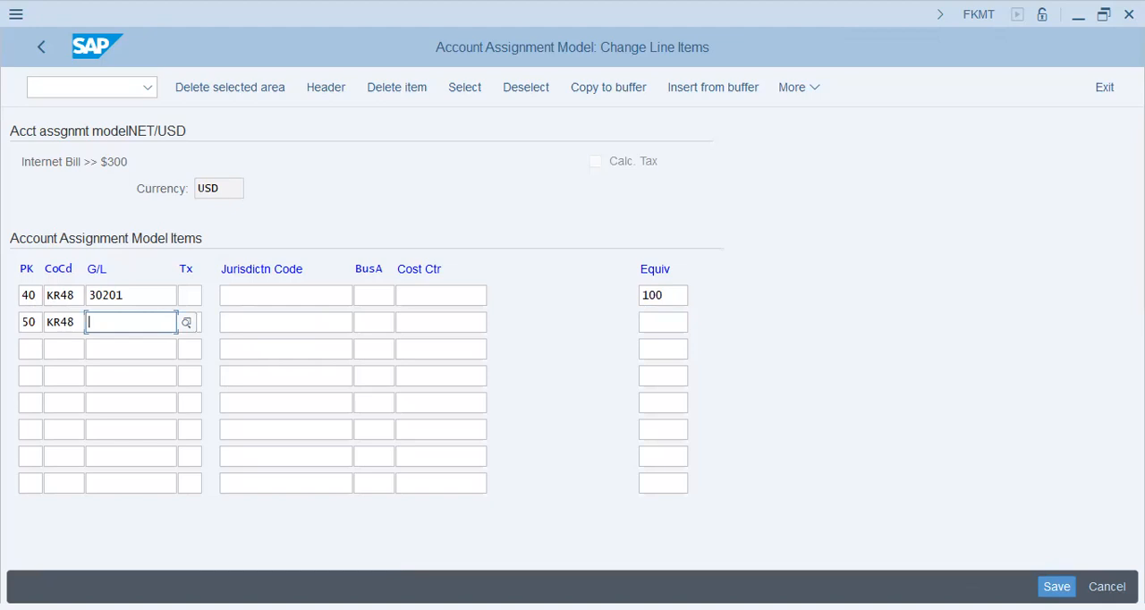
- Complete the second line with G/L account 10101 and equivalence 100, and save the model
type("10101")
key("Tab")
key("Tab")
key("Tab")
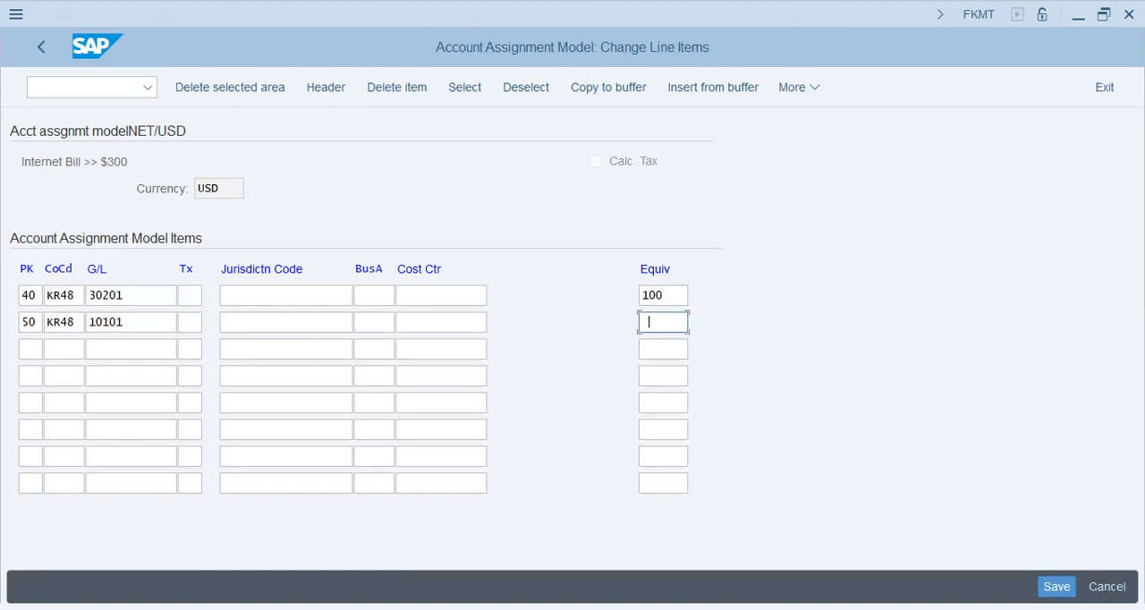
type("100")
key("Return")
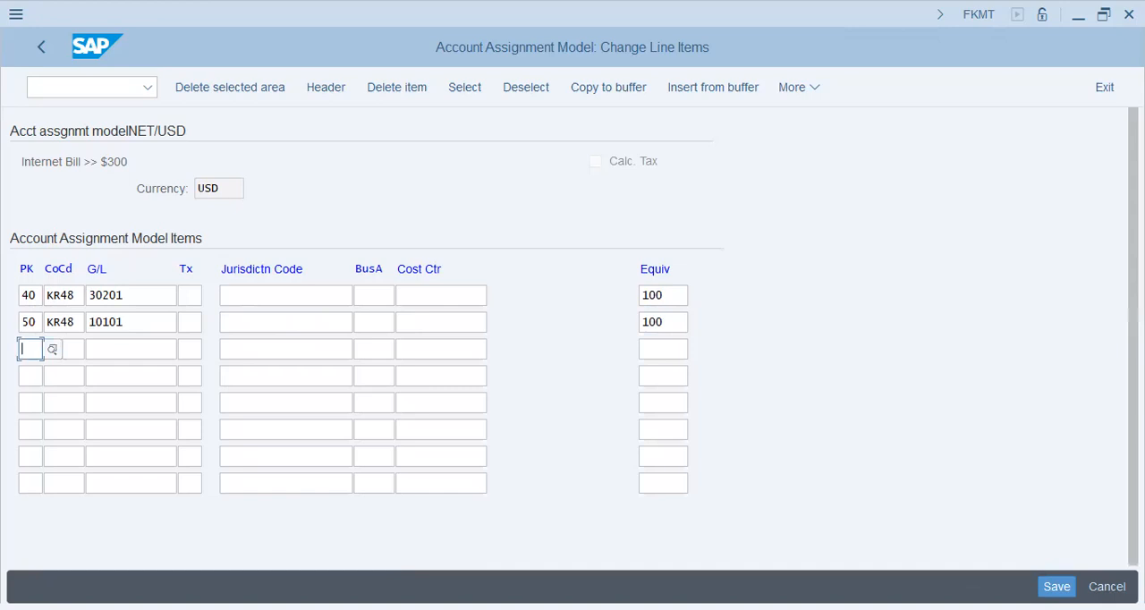
key("ctrl+s")
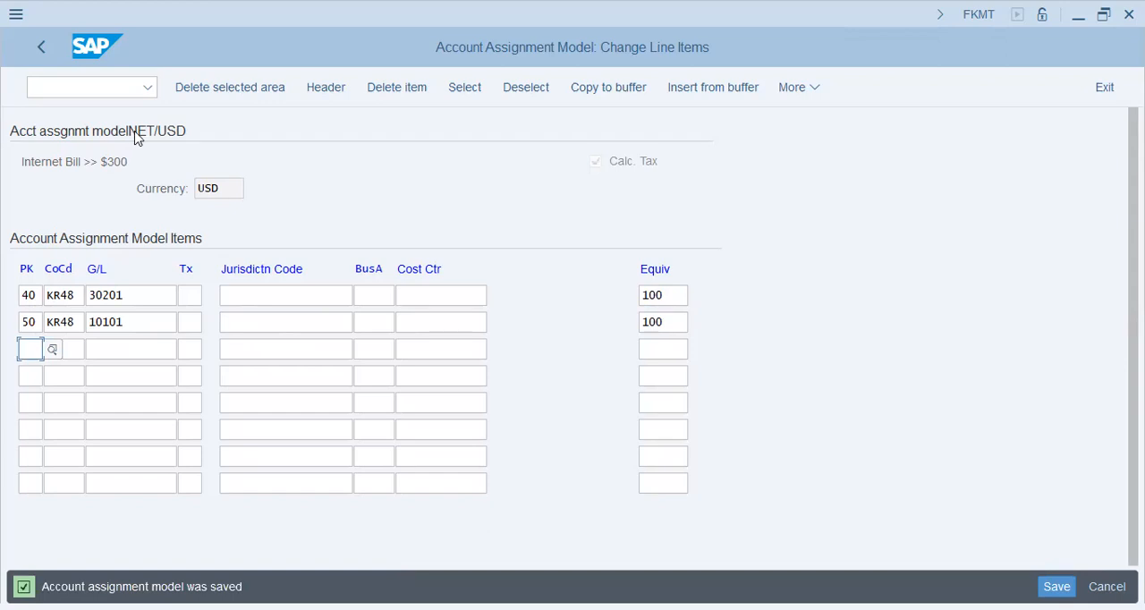
- Leave the model's line items and go to transaction F-02
left_click(40, 48)
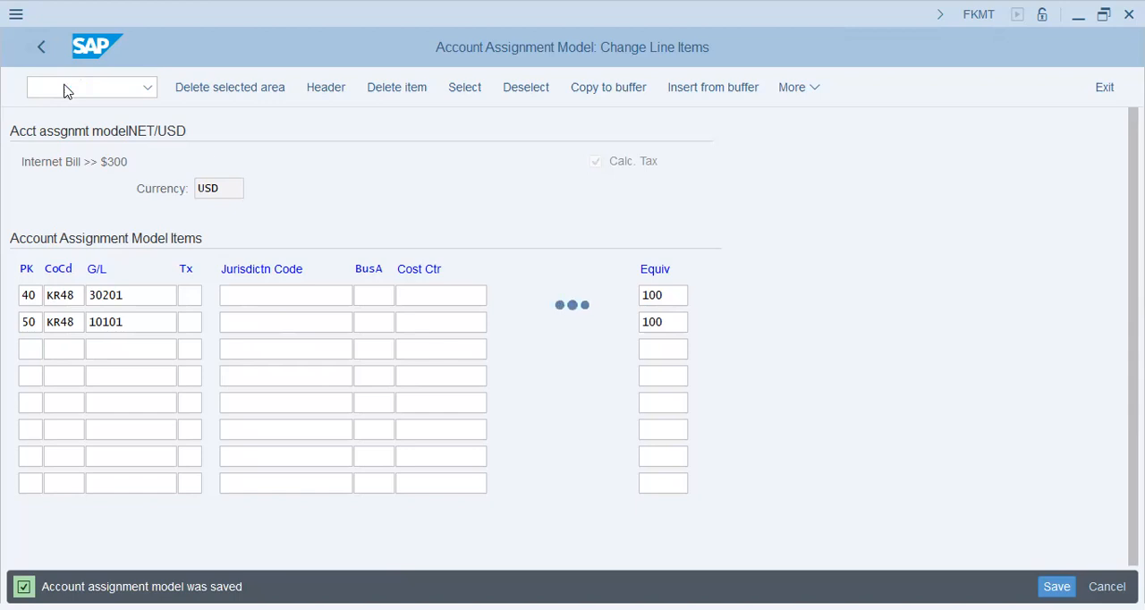
left_click(64, 87)
type("/NF")
key("Return")
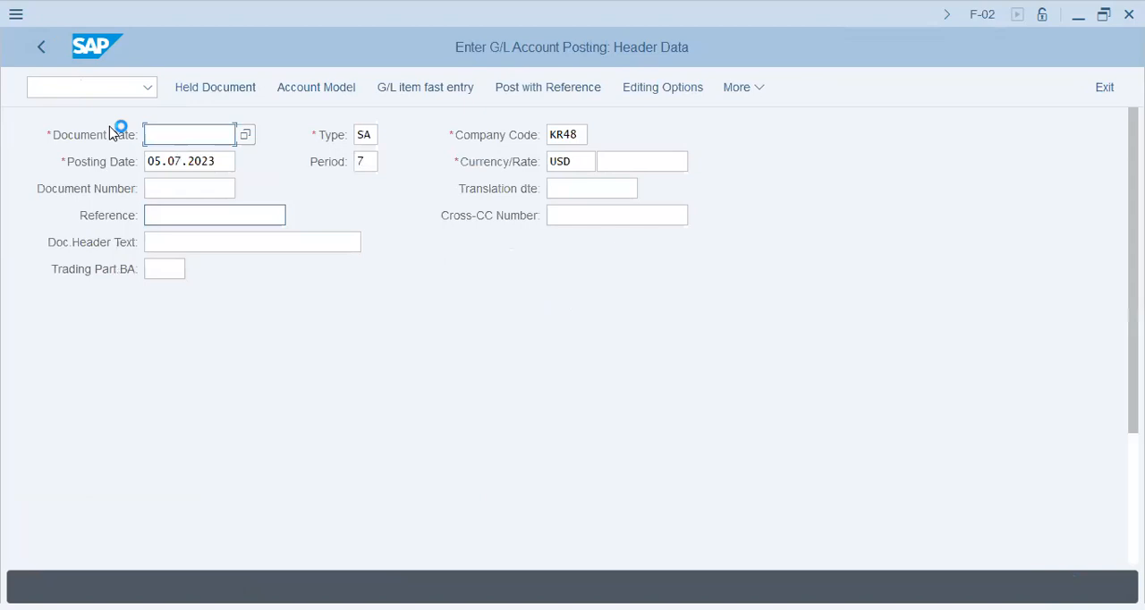
- Set the document date to 05.07.2023 and load the account assignment model NET/USD for the posting
left_click(182, 160)
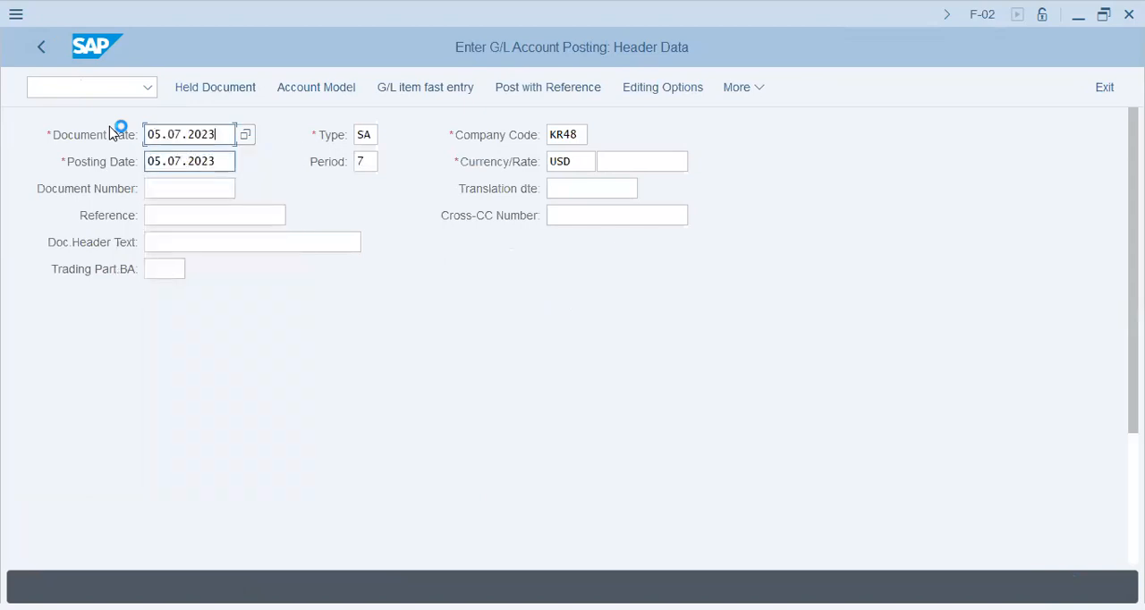
left_click(316, 88)
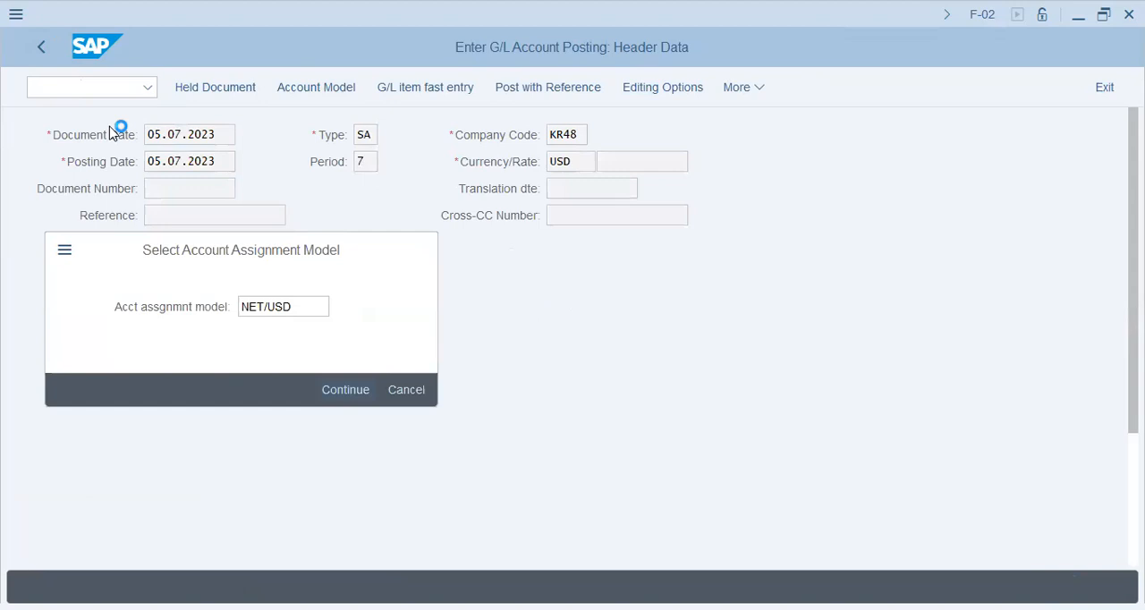
key("Return")
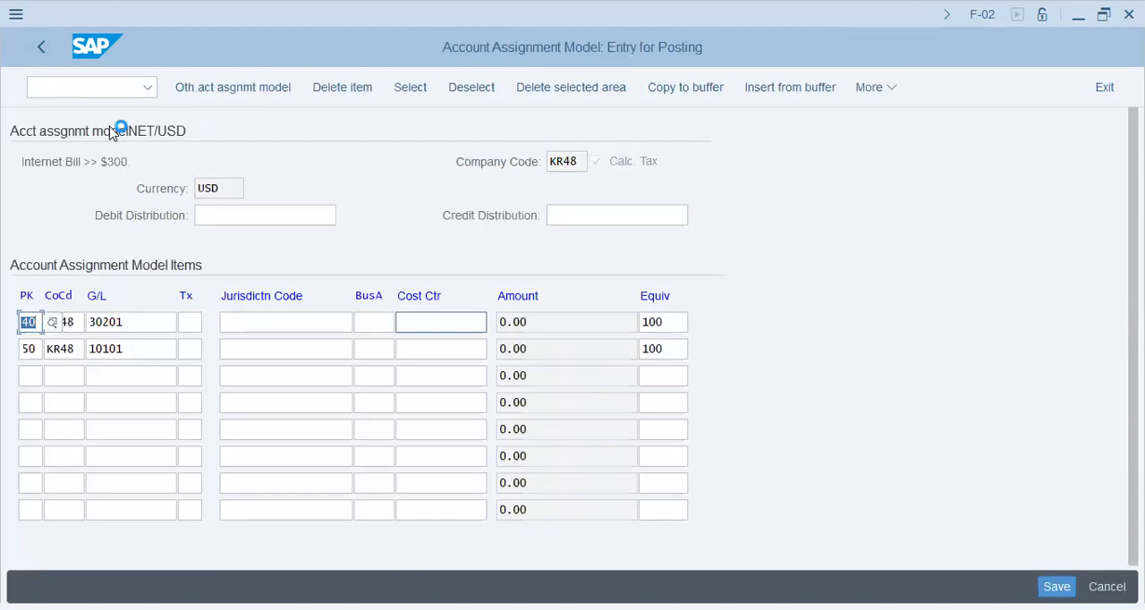
- Enter 300 as both the debit and the credit distribution, and post the document
type("300")
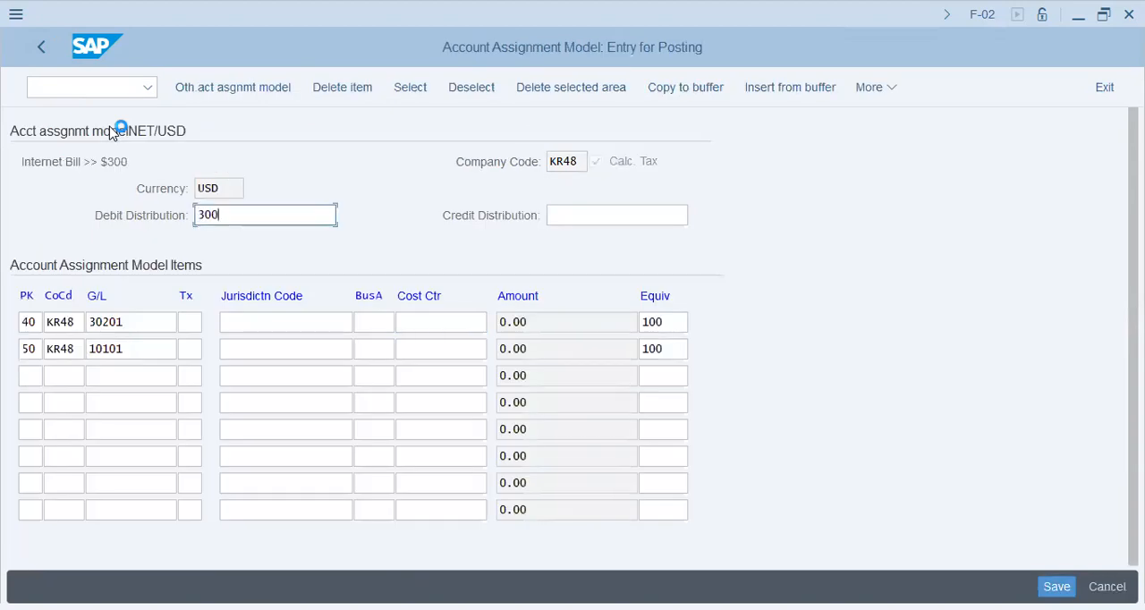
key("Tab")
type("300")
key("Return")
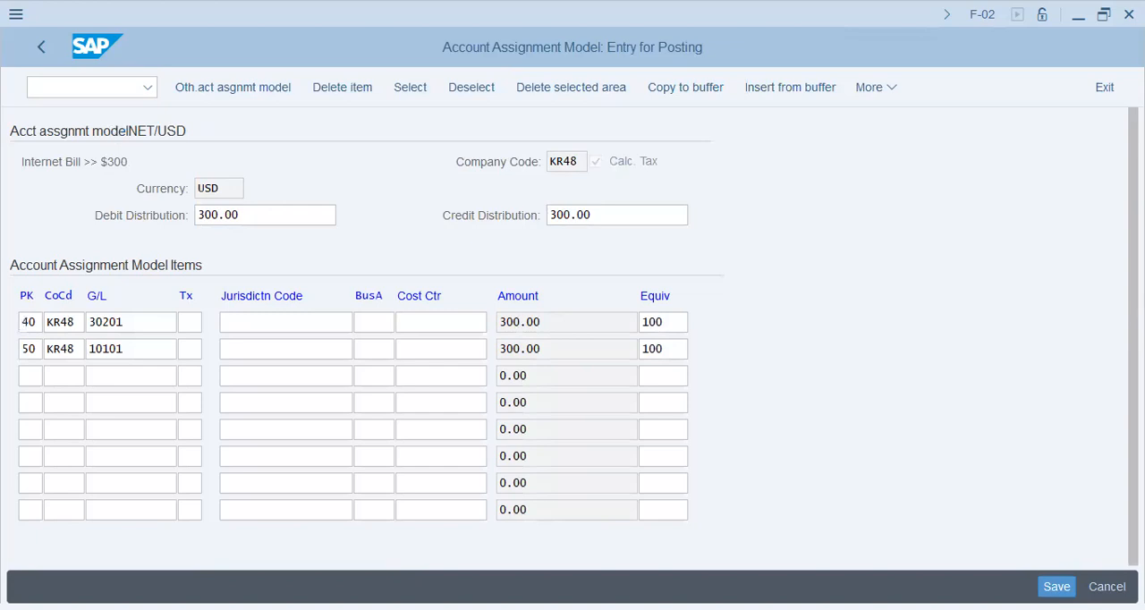
left_click_drag(106, 587, 153, 587)
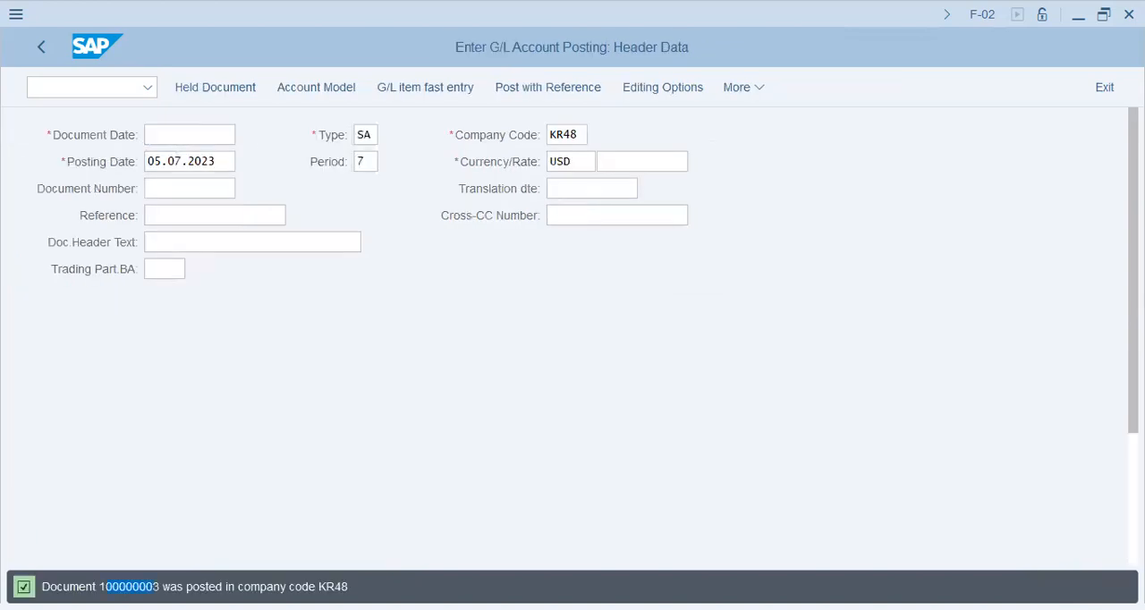
left_click_drag(251, 587, 315, 587)
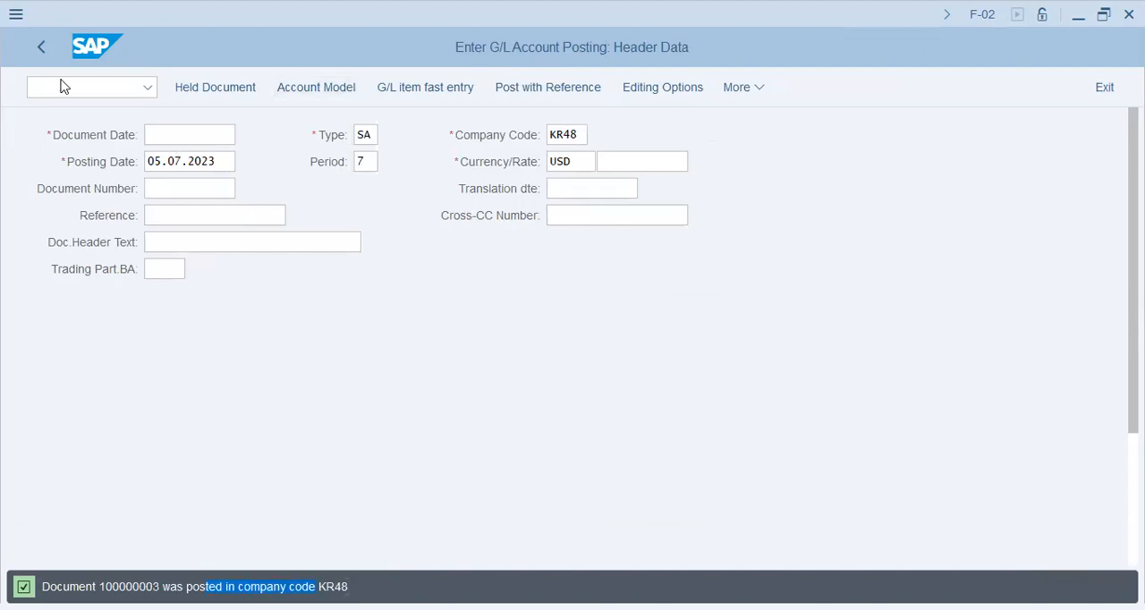
- Post with reference to the new document, enabling Generate Inverse Posting, Enter G/L Account Items, Do Not Propose Amounts, Display Line Items and Copy Texts
left_click(547, 88)
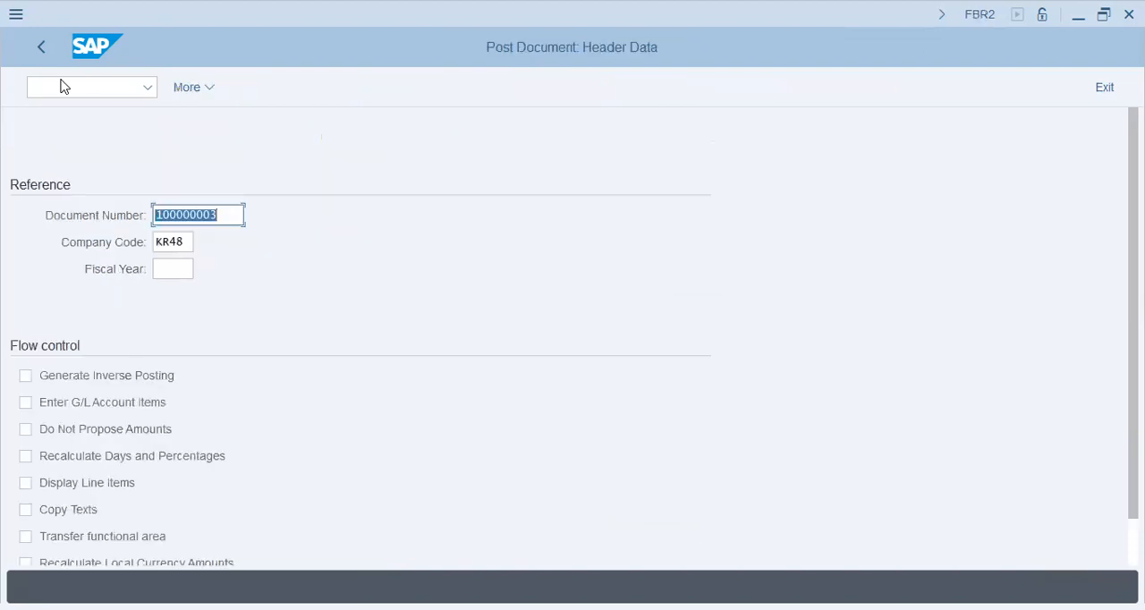
left_click(112, 383)
left_click(86, 435)
left_click(93, 485)
left_click(74, 512)
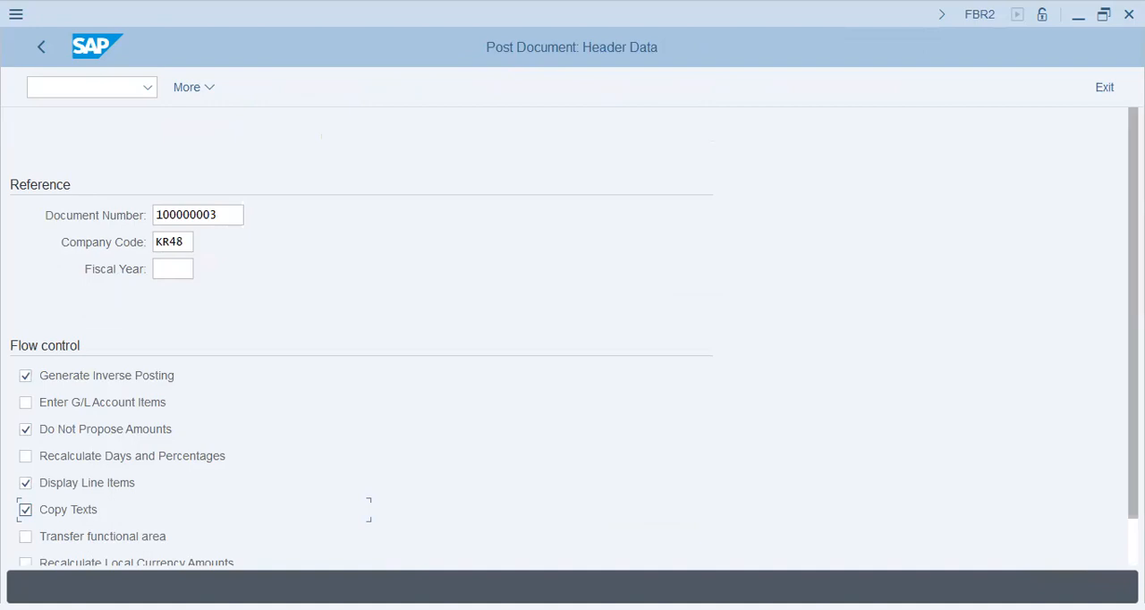
scroll(5, 452, "down", 2)
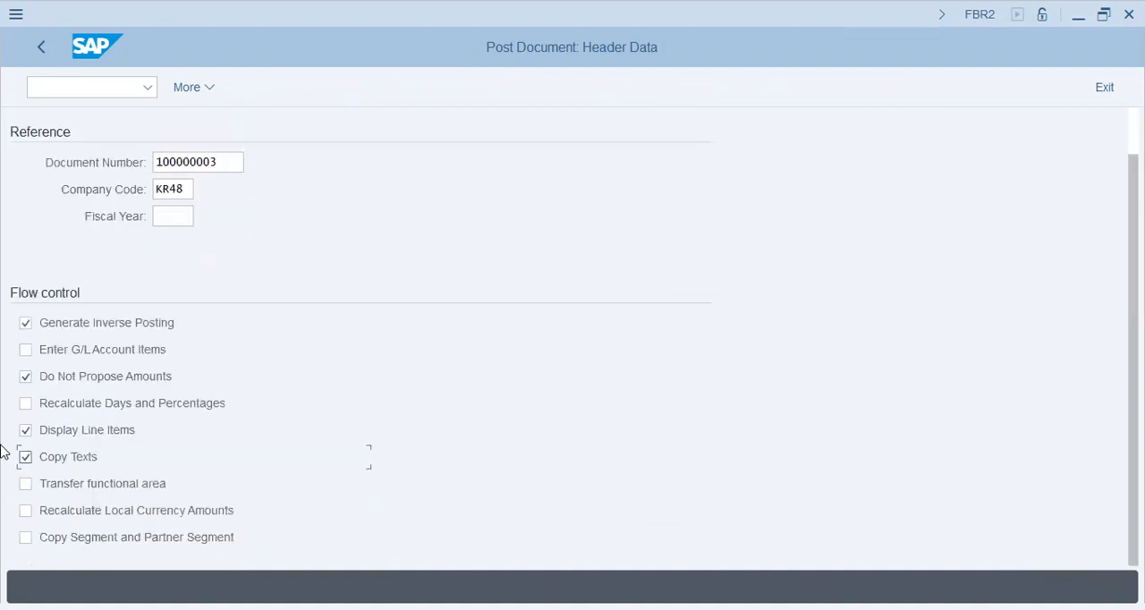
left_click(101, 356)
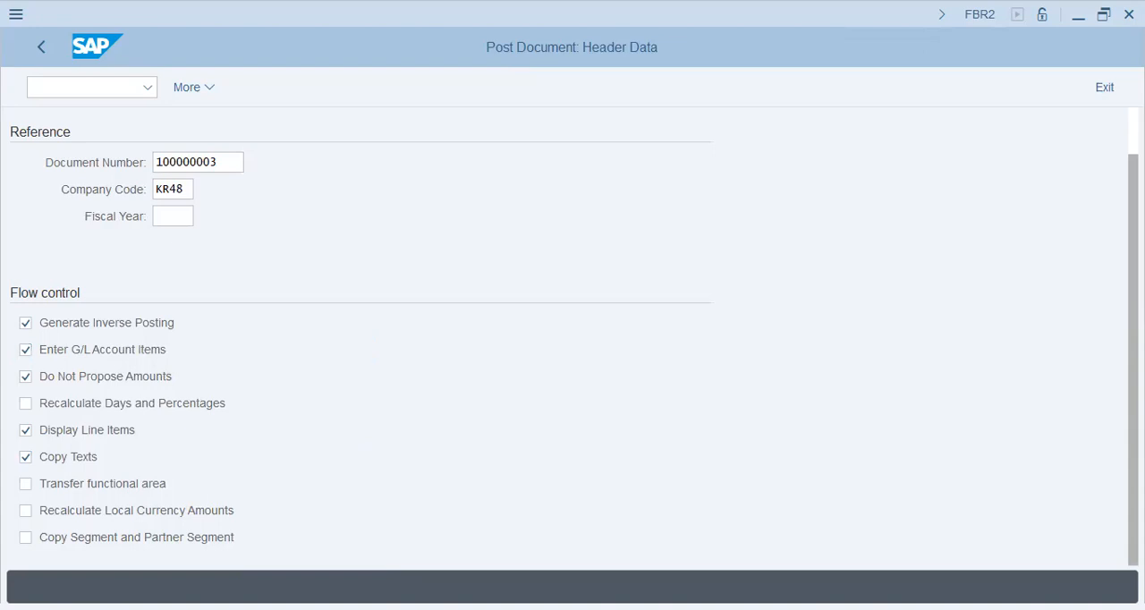
key("Return")
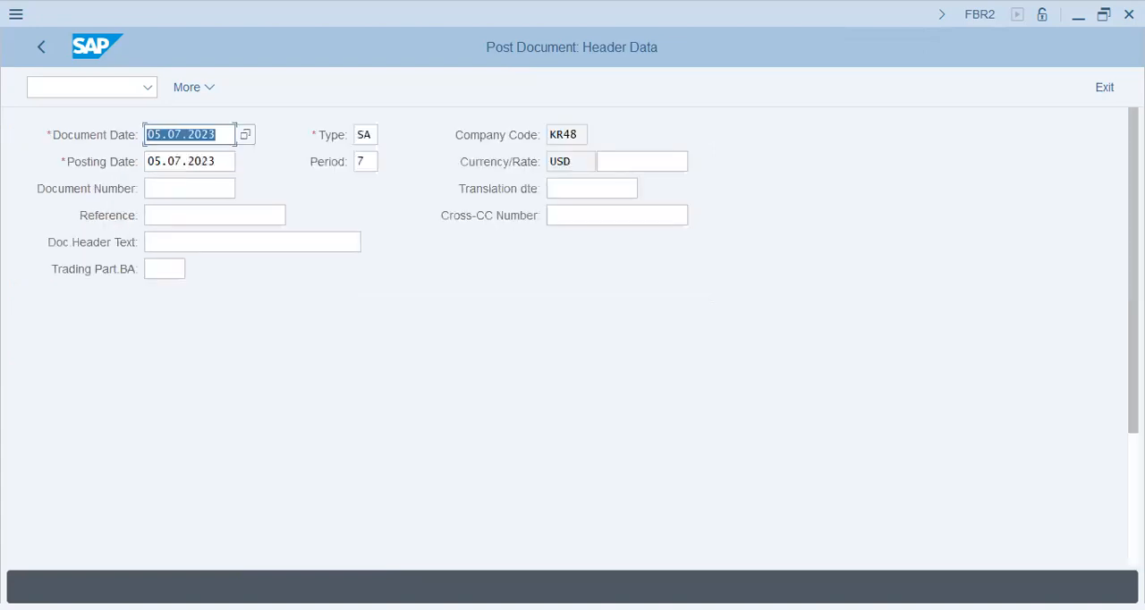
- Enter "net/USD Inverse" as the document header text and continue to the G/L account items
mouse_move(1134, 270)
left_mouse_down()
mouse_move(1133, 403)
mouse_move(1134, 270)
left_mouse_up()
left_click(224, 242)
type("net/USD Inverse")
key("Return")
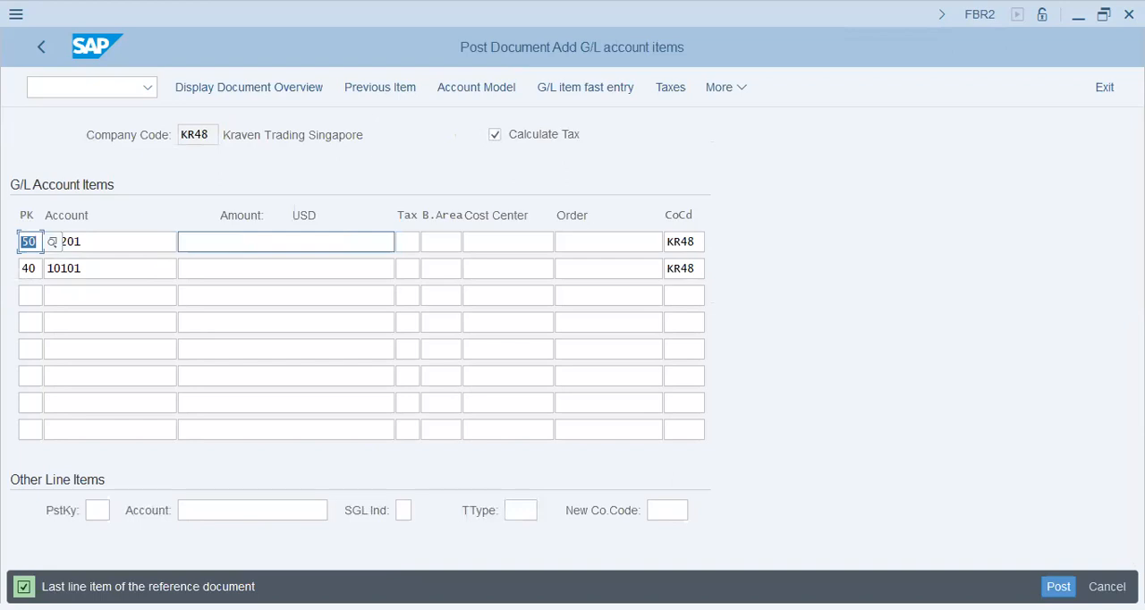
left_click(268, 242)
type("300")
key("Tab")
key("Tab")
key("Tab")
key("Tab")
- Set the amount of the G/L account 30201 item to 150 USD
key("shift+Tab")
key("shift+Tab")
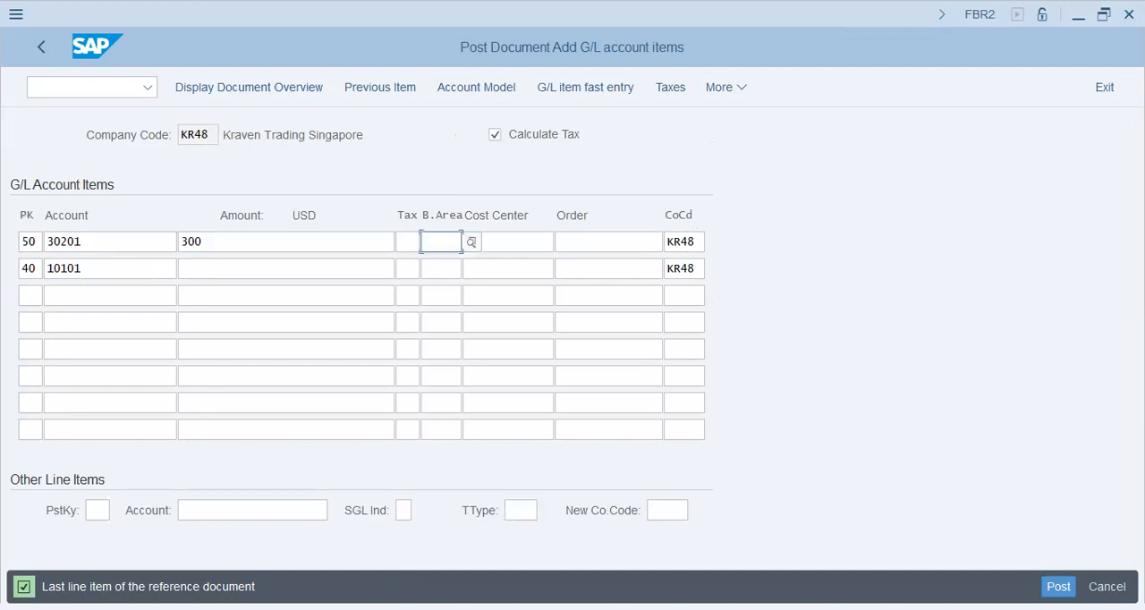
key("shift+Tab")
key("shift+Tab")
type("150")
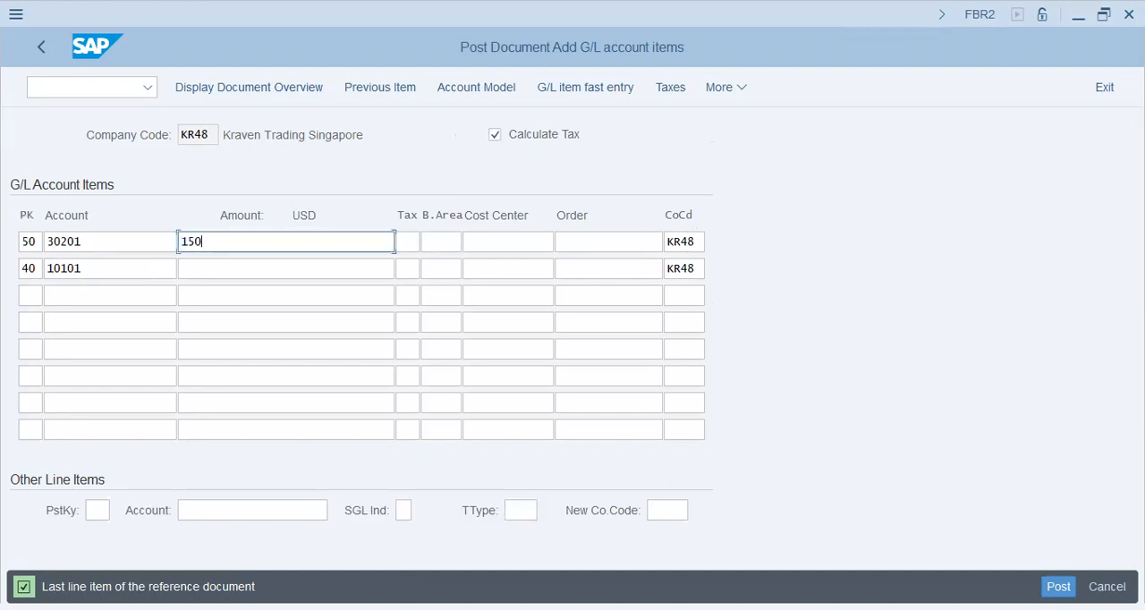
- Set the amount of the G/L account 10101 item to 150 USD and post the inverse document
key("Tab")
key("Tab")
key("Tab")
key("Tab")
key("Tab")
key("Tab")
key("Tab")
key("Tab")
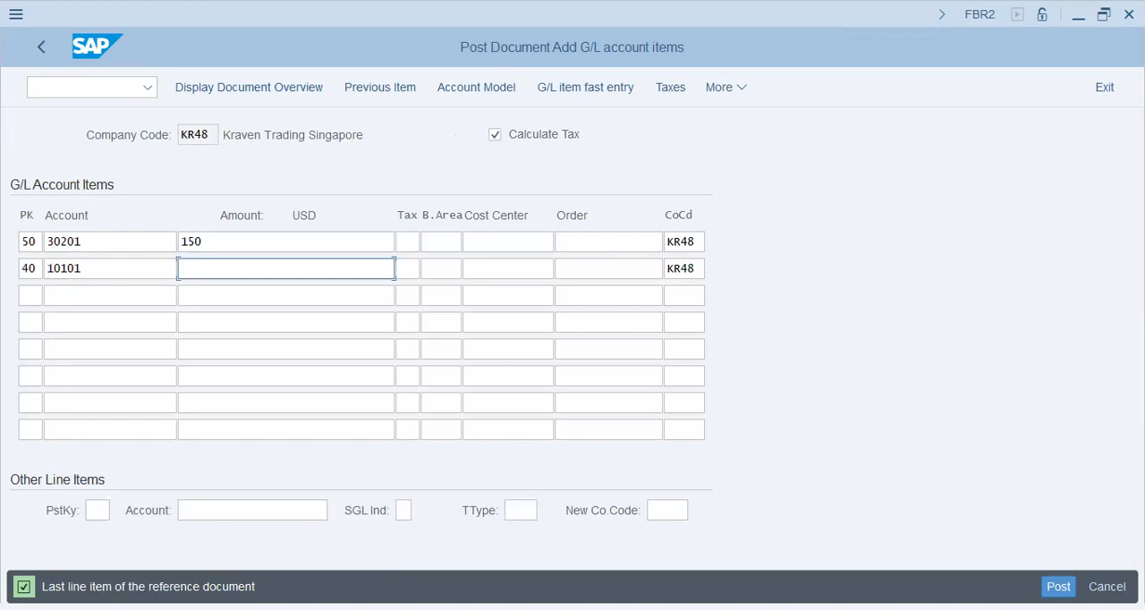
type("150")
key("Tab")
key("Tab")
key("Tab")
key("Tab")
key("Tab")
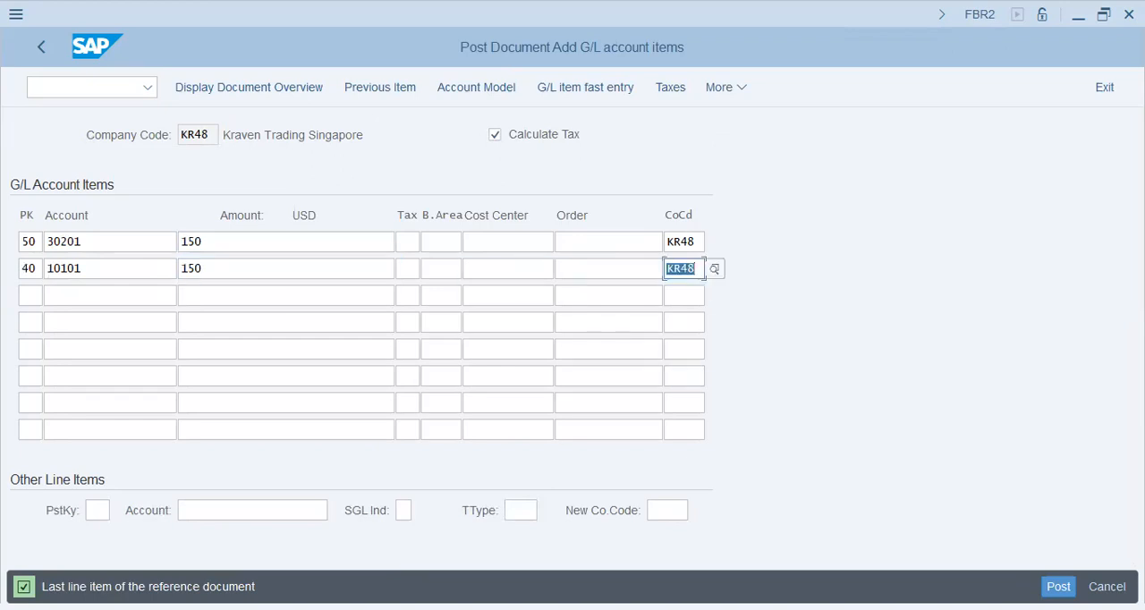
left_click(1058, 587)
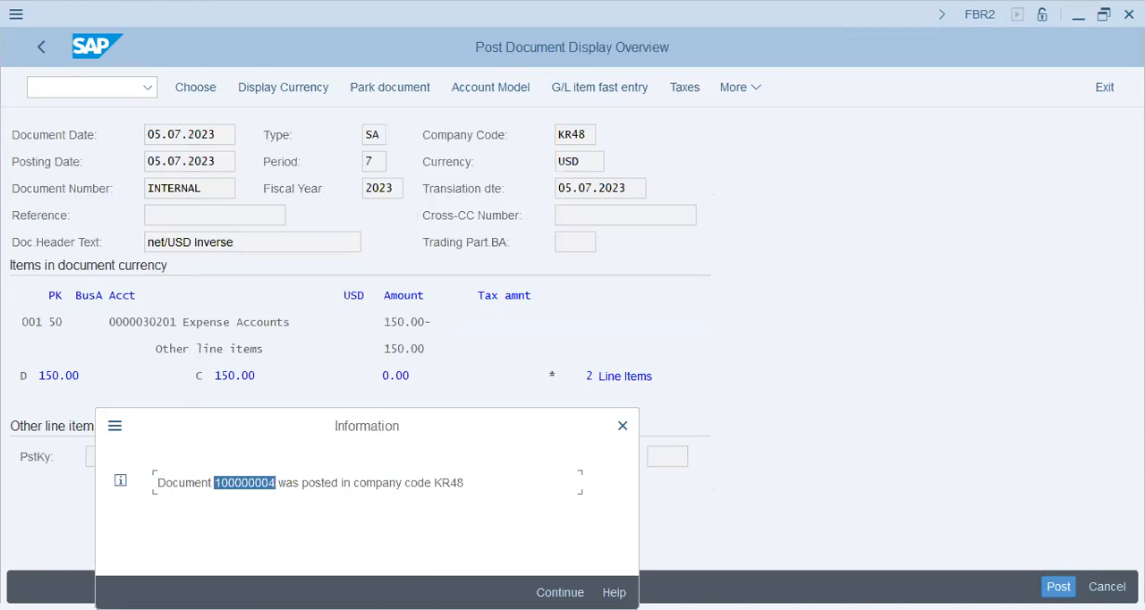
key("Return")
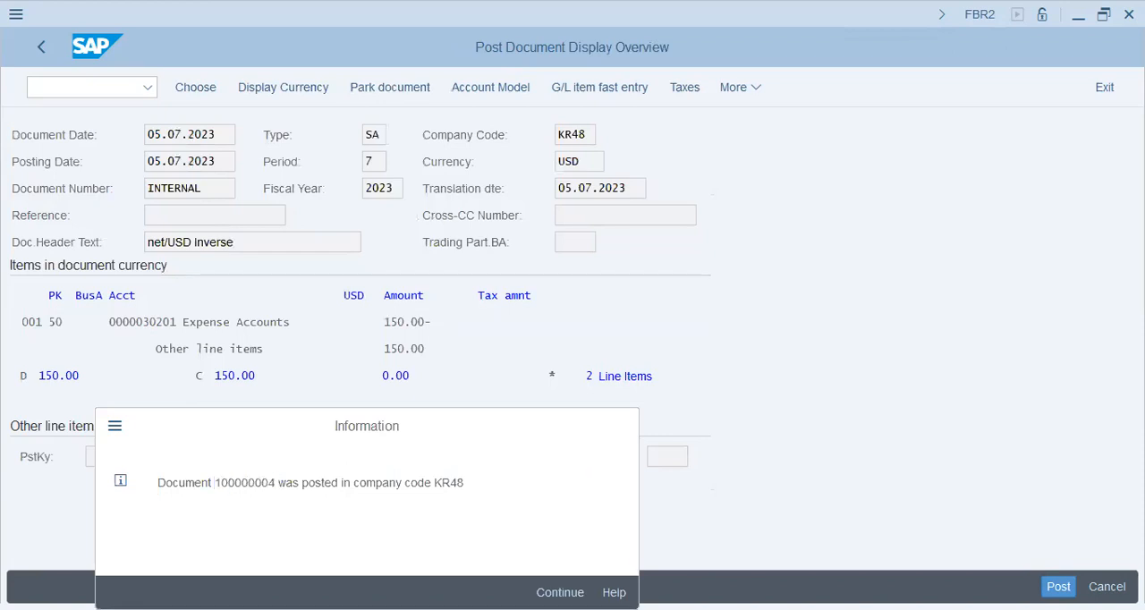